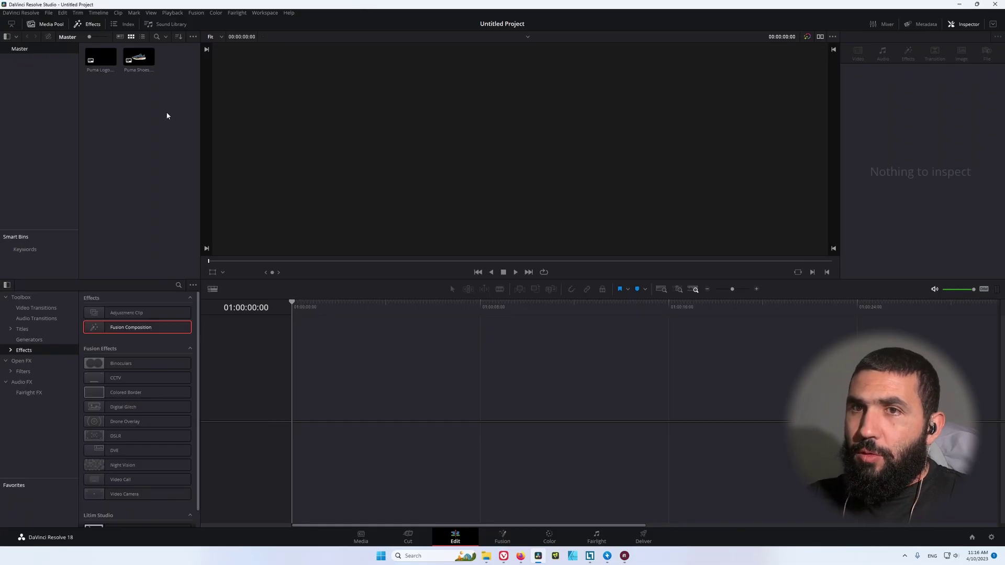
# - Make a custom 1080 x 1080 HD Square timeline at 30 fps and drop a Fusion Composition onto V1
pyautogui.rightClick(167, 115)
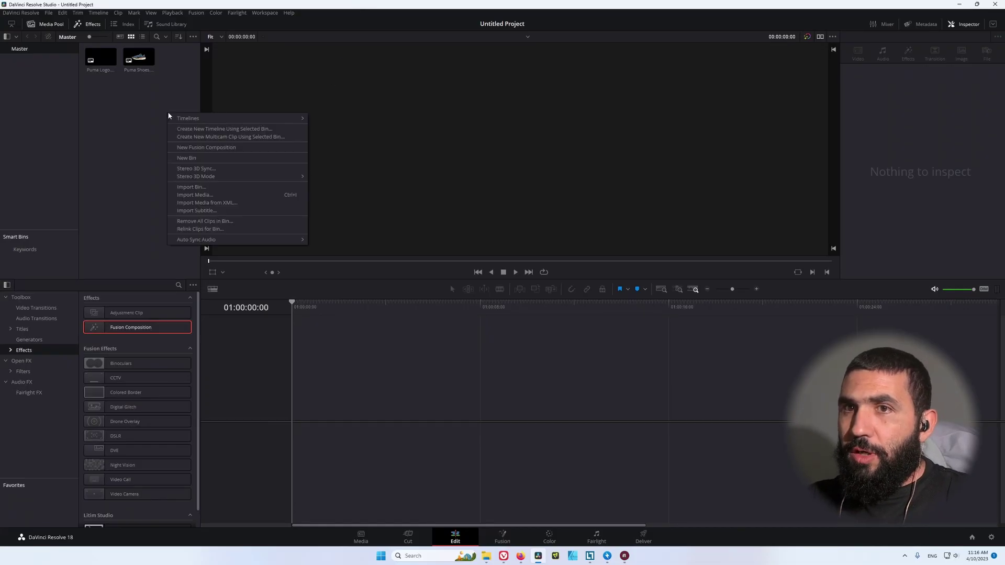
pyautogui.moveTo(209, 119)
pyautogui.click(345, 119)
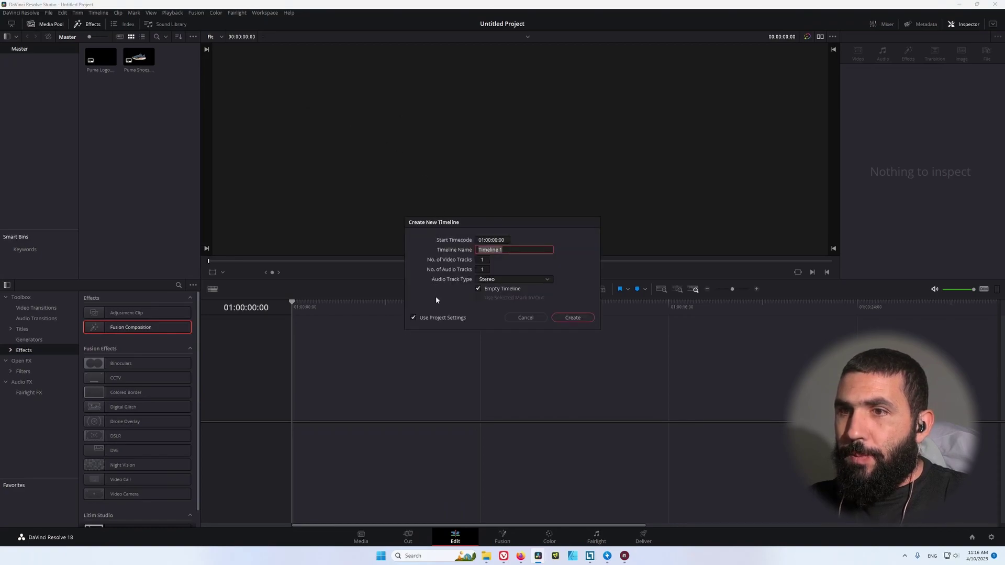
pyautogui.click(444, 317)
pyautogui.click(476, 242)
pyautogui.click(526, 256)
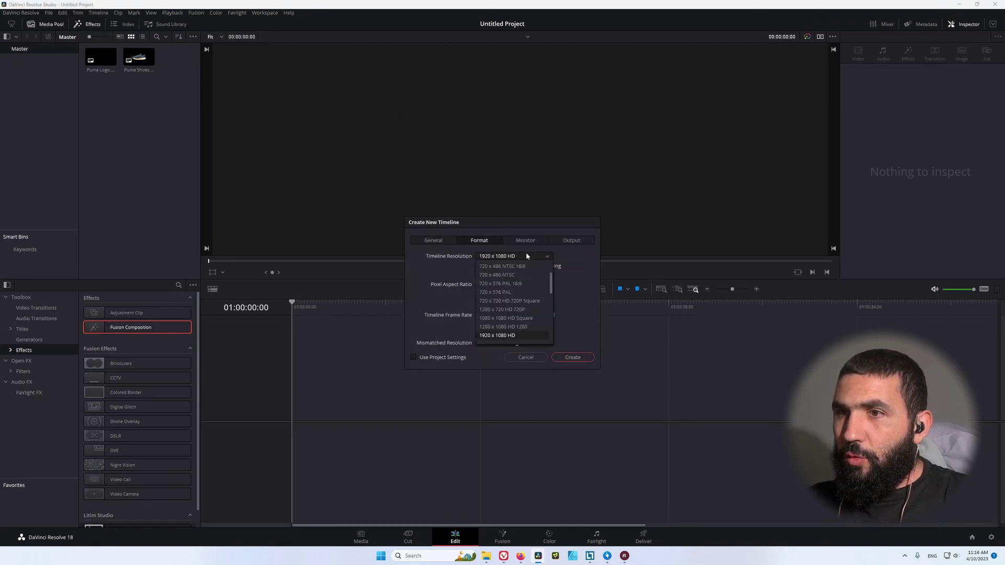
pyautogui.click(527, 318)
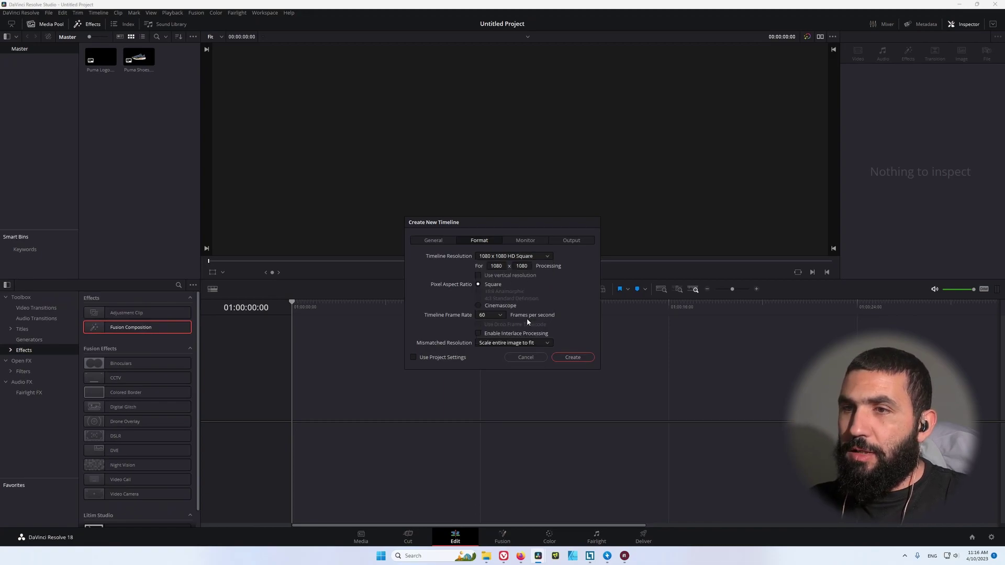
pyautogui.click(500, 316)
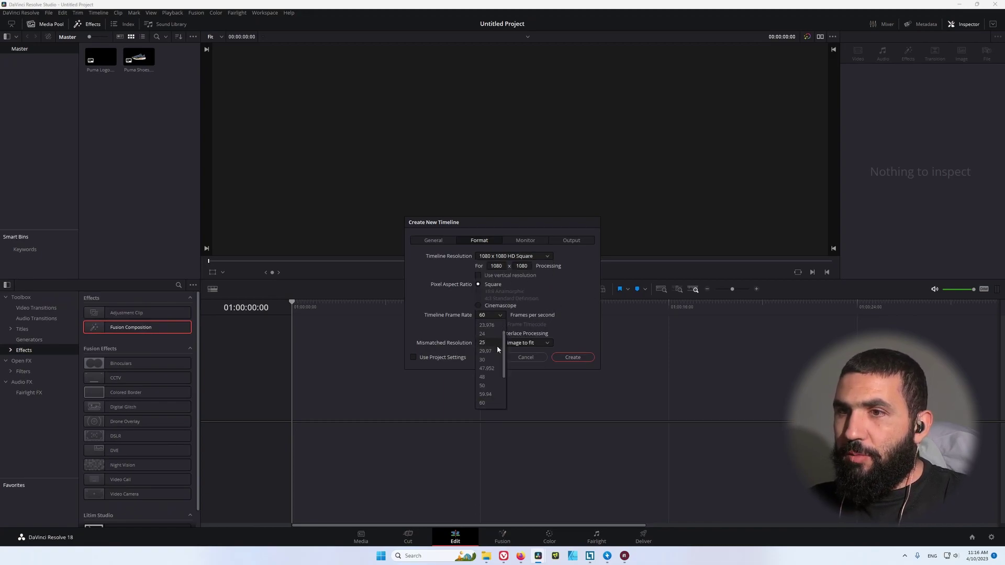
pyautogui.click(491, 358)
pyautogui.click(572, 358)
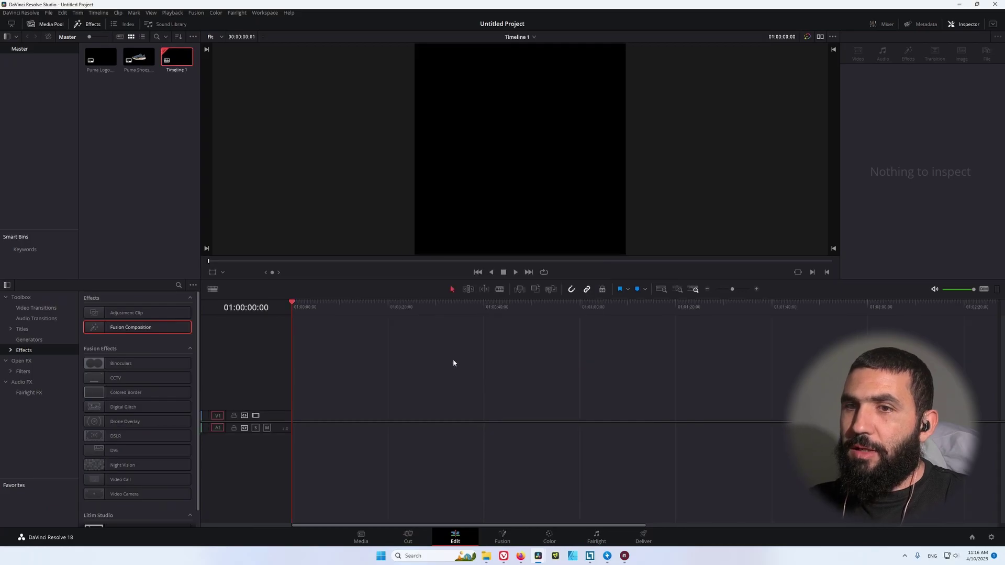
pyautogui.moveTo(146, 329); pyautogui.dragTo(301, 418)
# - In Fusion, add a Background node and connect it to MediaOut1
pyautogui.click(503, 537)
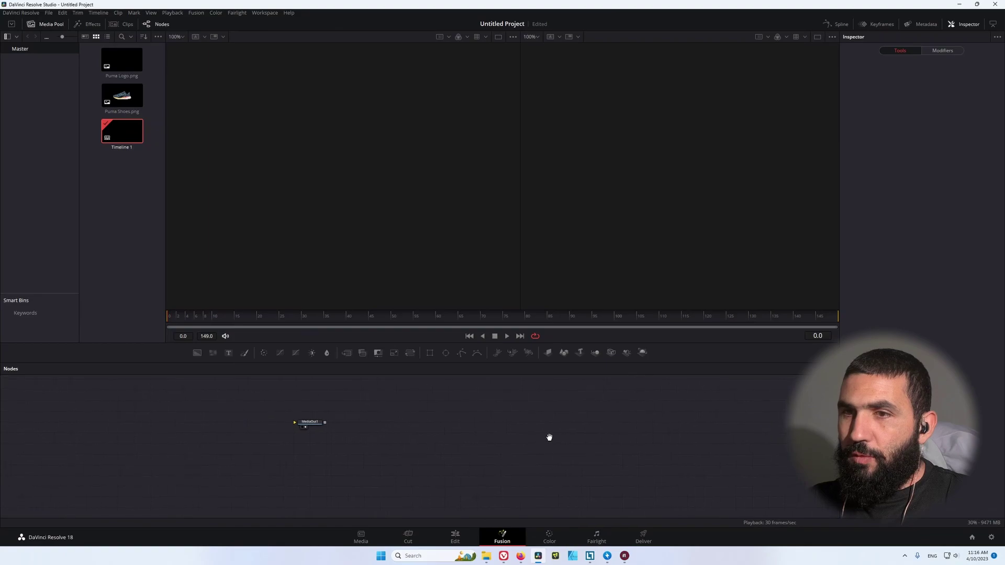
pyautogui.rightClick(477, 411)
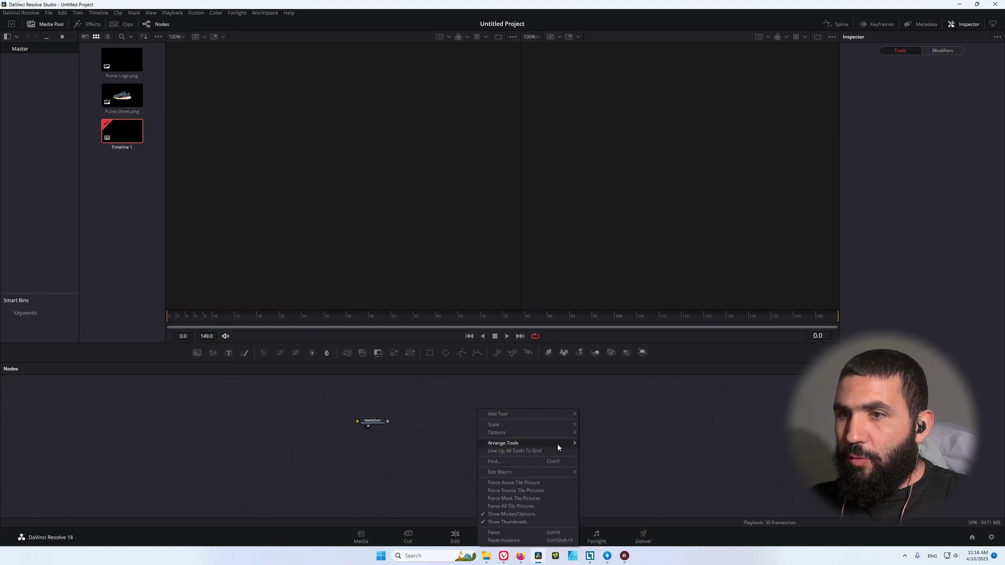
pyautogui.moveTo(570, 444)
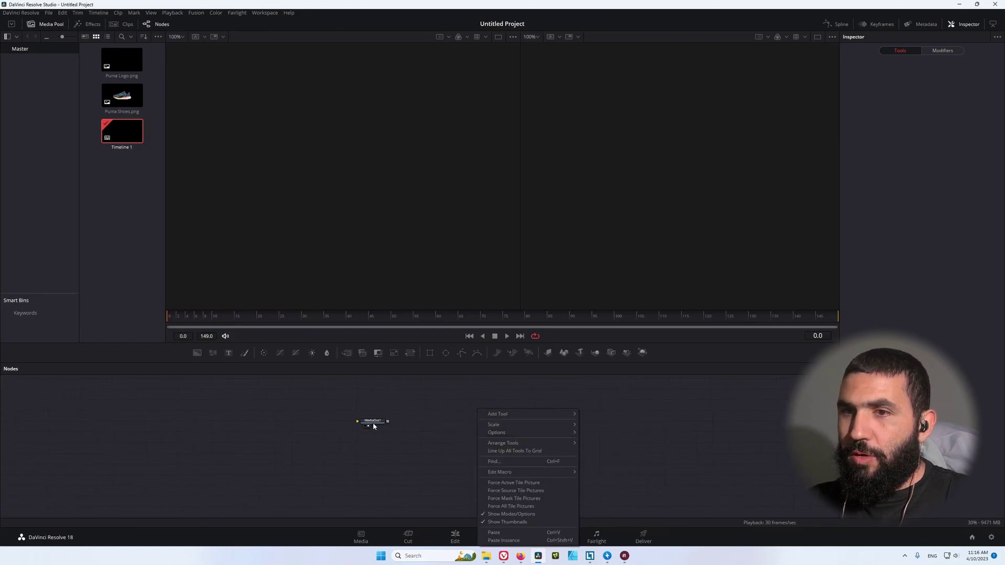
pyautogui.moveTo(373, 421); pyautogui.dragTo(616, 485)
pyautogui.click(197, 353)
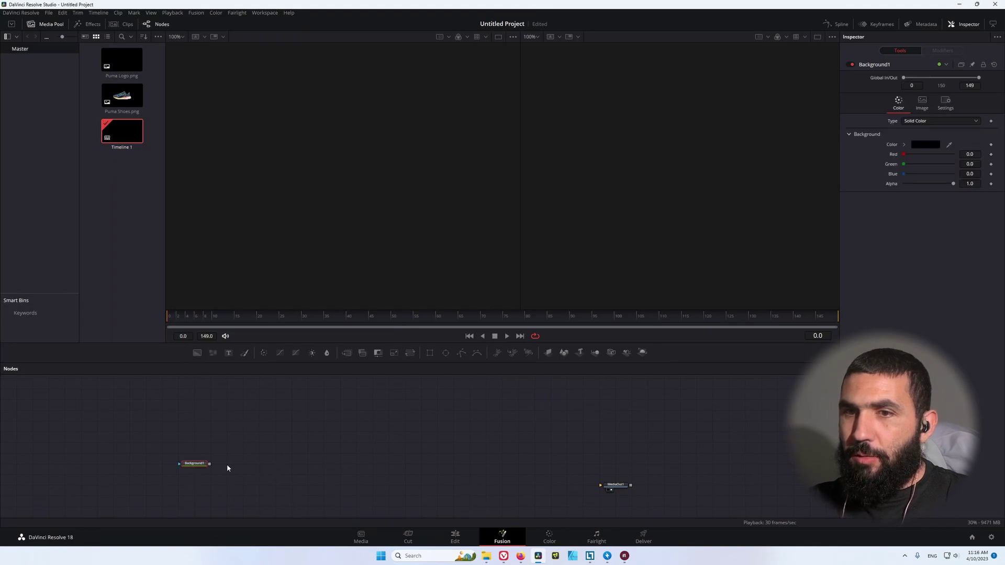
pyautogui.moveTo(209, 464); pyautogui.dragTo(281, 485)
# - Make the background white and bring Puma Shoes.png into the node graph
pyautogui.click(927, 147)
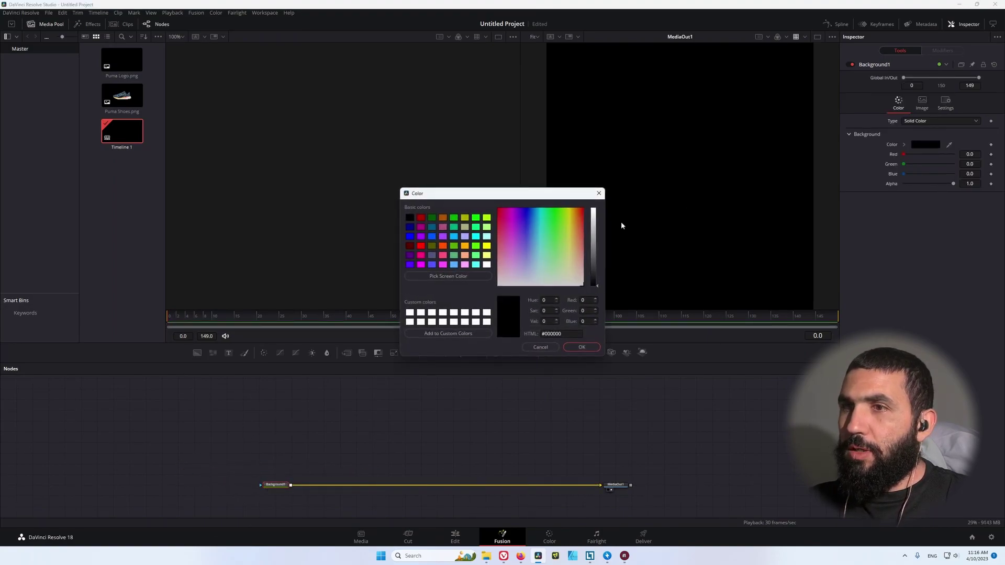
pyautogui.click(593, 210)
pyautogui.click(581, 348)
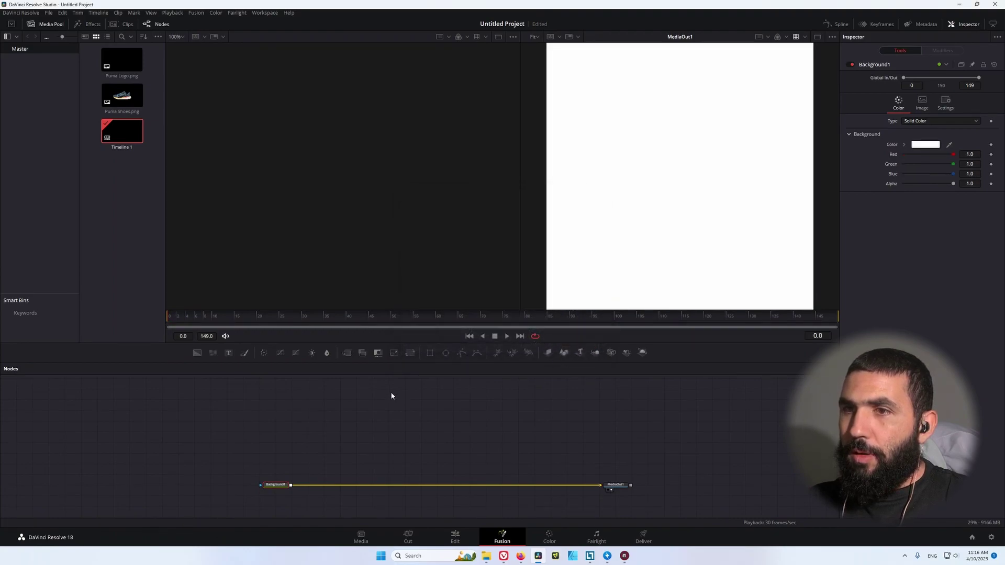
pyautogui.moveTo(122, 96); pyautogui.dragTo(387, 402)
# - Merge the shoe image (MediaIn1) over Background1
pyautogui.press('1')
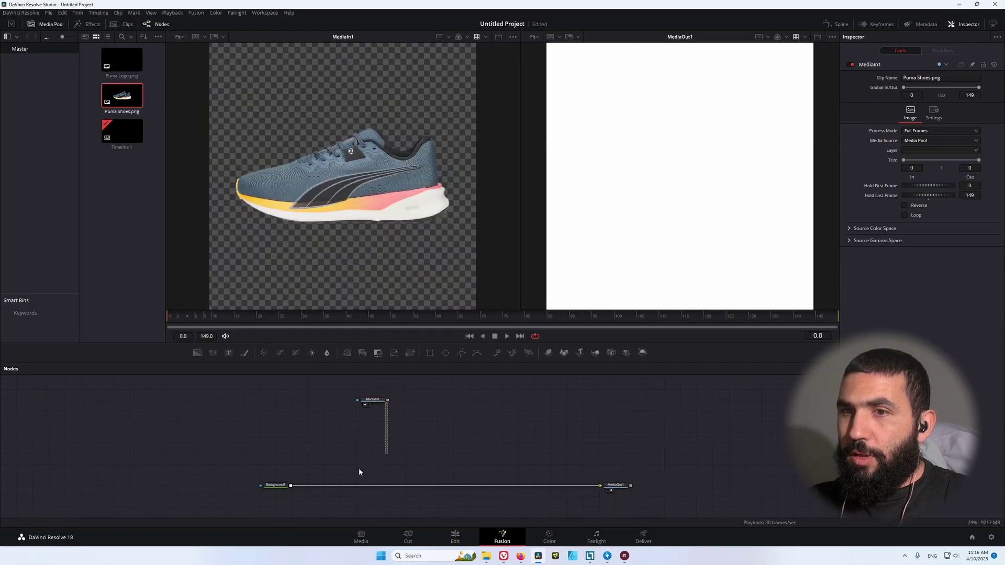
pyautogui.moveTo(359, 472); pyautogui.dragTo(395, 450)
pyautogui.moveTo(387, 403); pyautogui.dragTo(306, 482)
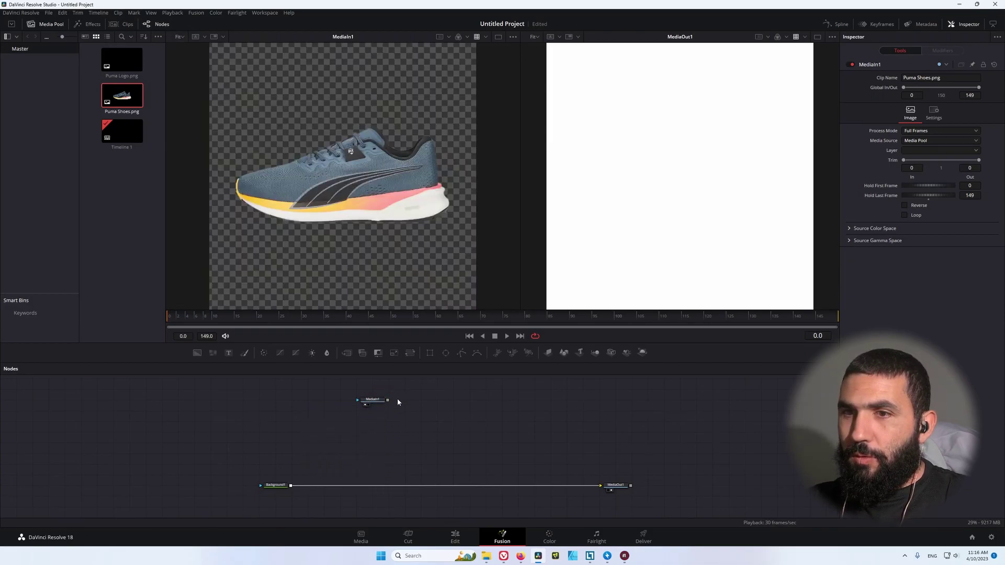
pyautogui.moveTo(388, 401); pyautogui.dragTo(291, 485)
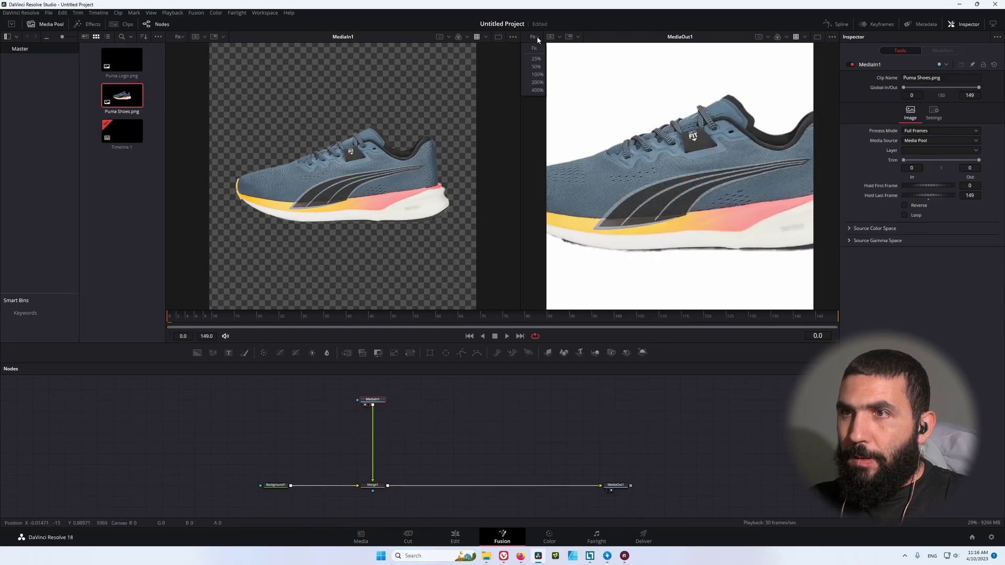
# - Insert a Transform (xf) after the shoe and set its Size to 0.5
pyautogui.hotkey('shift', 'space')
pyautogui.write('drop')
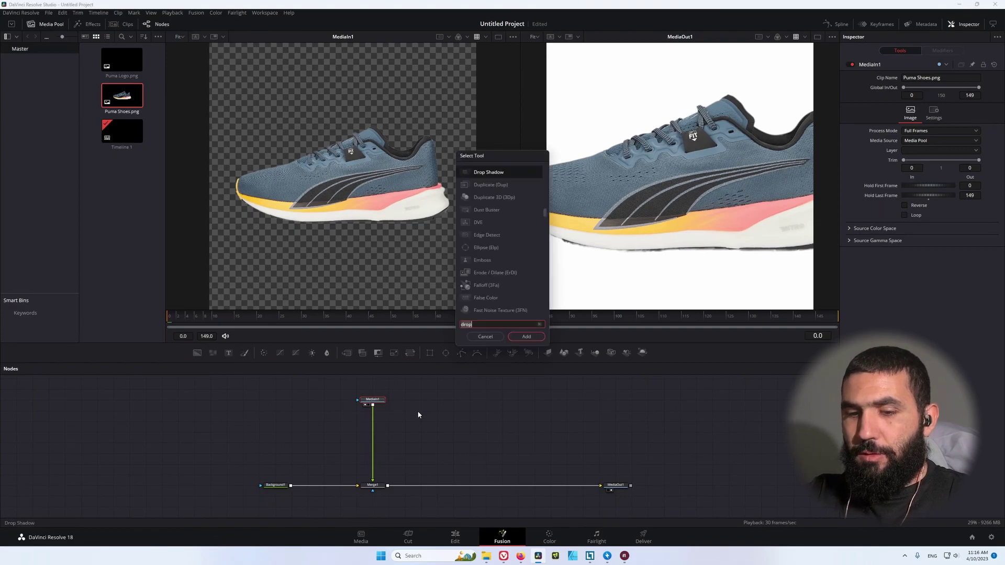
pyautogui.press('BackSpace')
pyautogui.press('BackSpace')
pyautogui.press('BackSpace')
pyautogui.press('BackSpace')
pyautogui.write('xf')
pyautogui.press('Return')
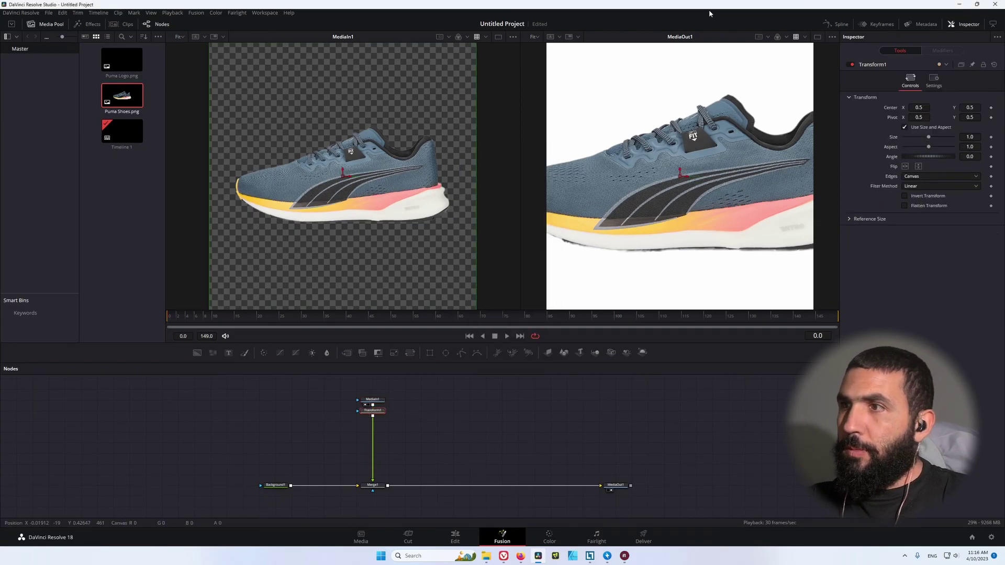
pyautogui.click(977, 139)
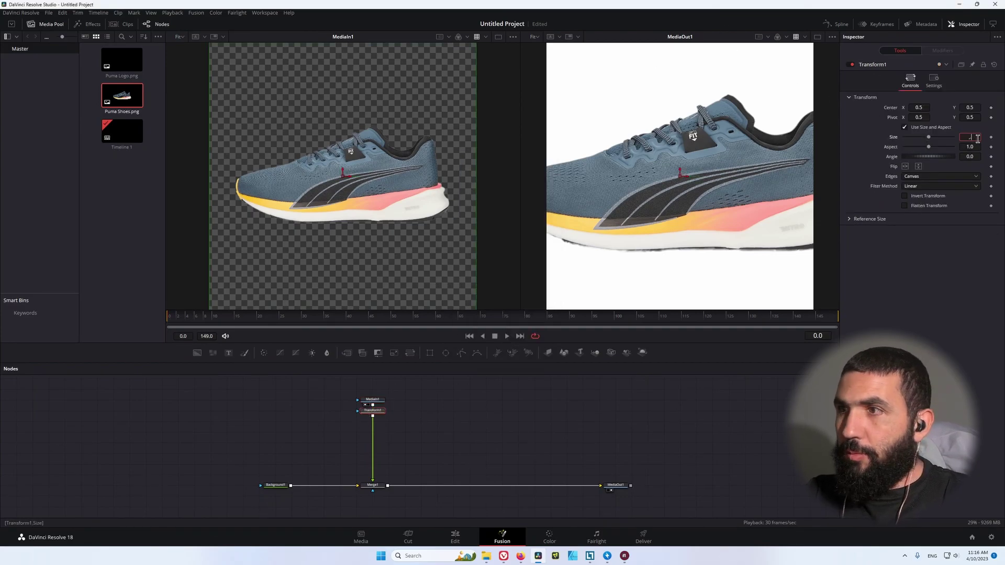
pyautogui.write('0.5')
pyautogui.press('Return')
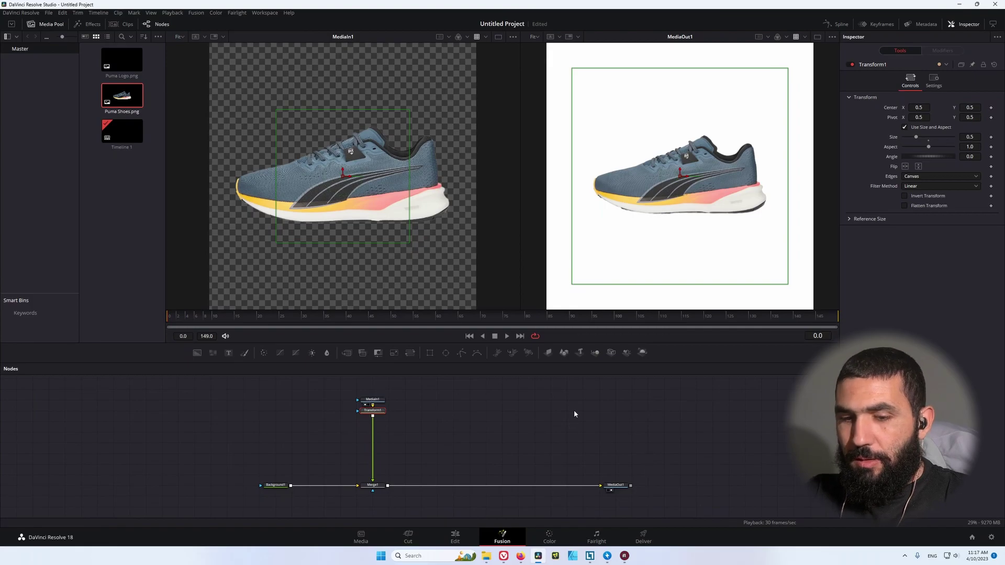
pyautogui.hotkey('shift', 'space')
# - Add a DropShadow node after Transform1 with strength 1.0, angle 49 and distance 0.0299
pyautogui.write('DROP')
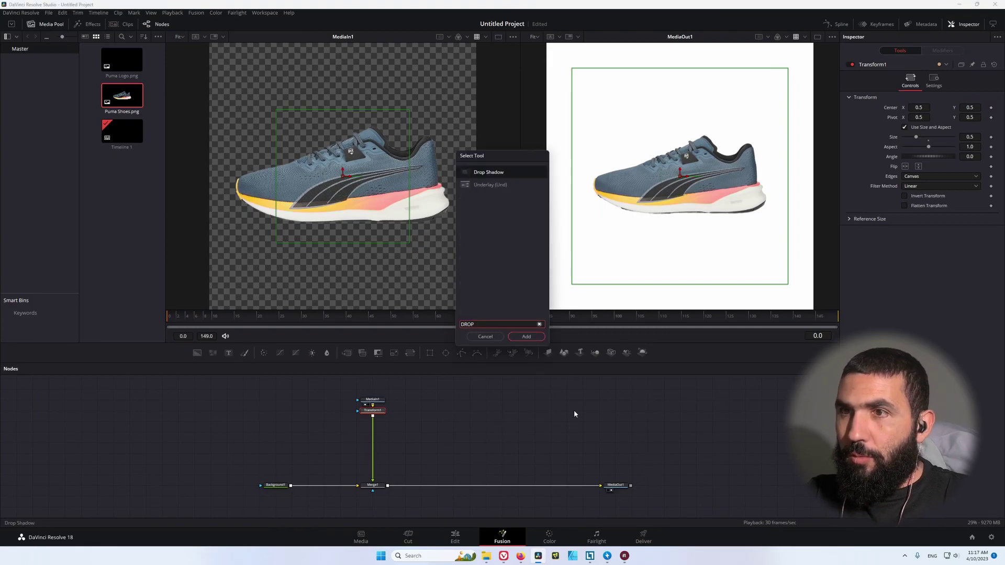
pyautogui.press('Return')
pyautogui.click(372, 427)
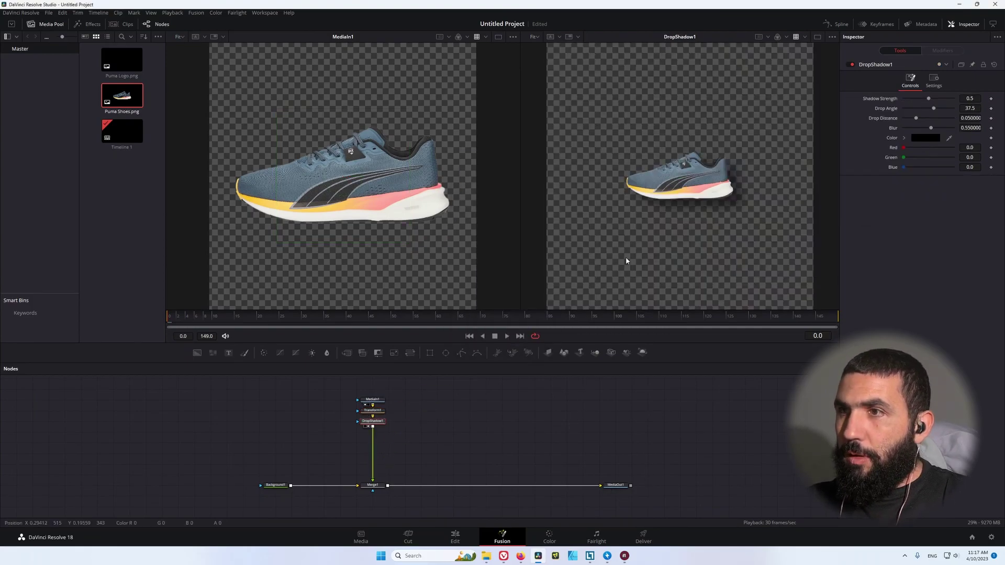
pyautogui.click(372, 490)
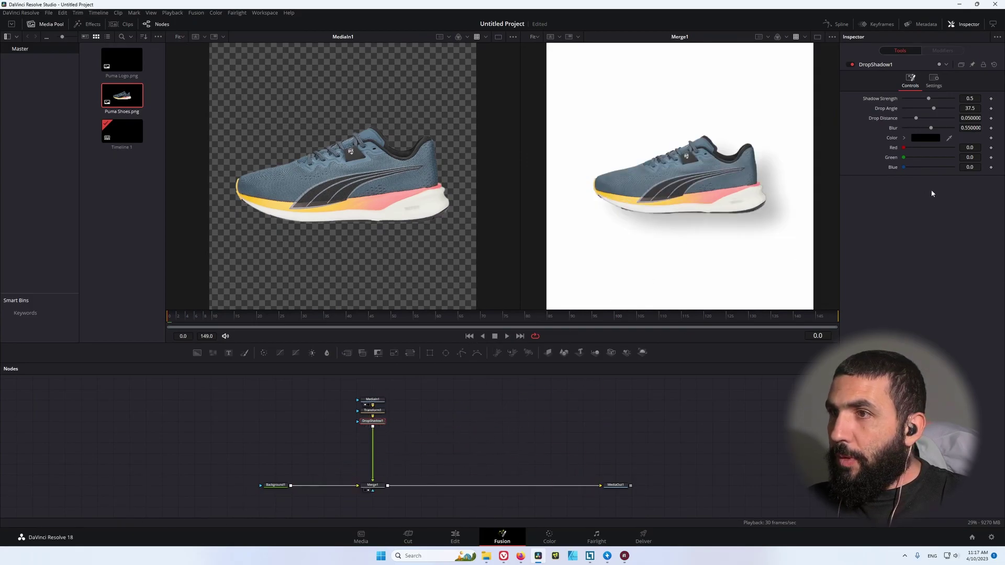
pyautogui.moveTo(932, 99); pyautogui.dragTo(963, 101)
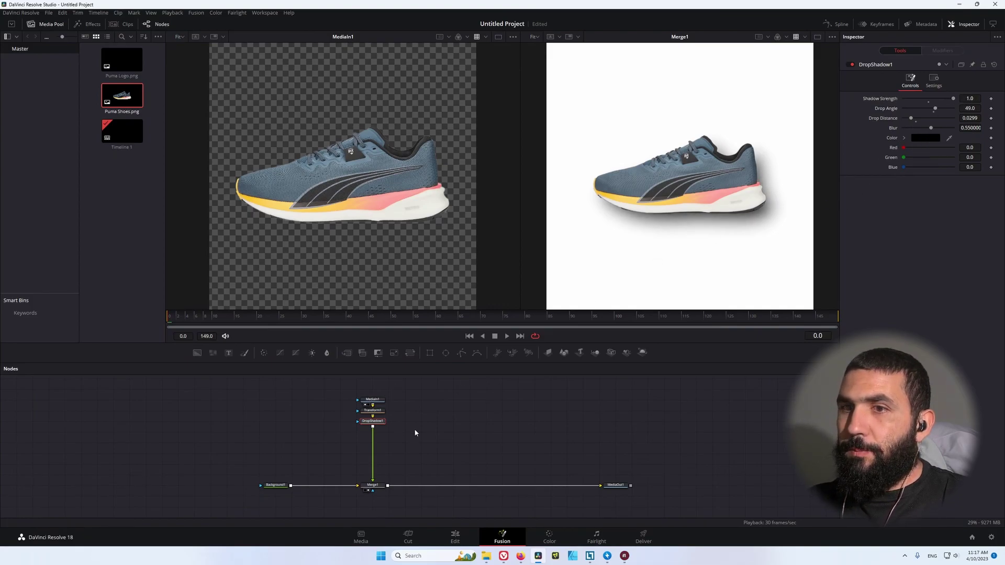
pyautogui.moveTo(373, 421); pyautogui.dragTo(422, 421)
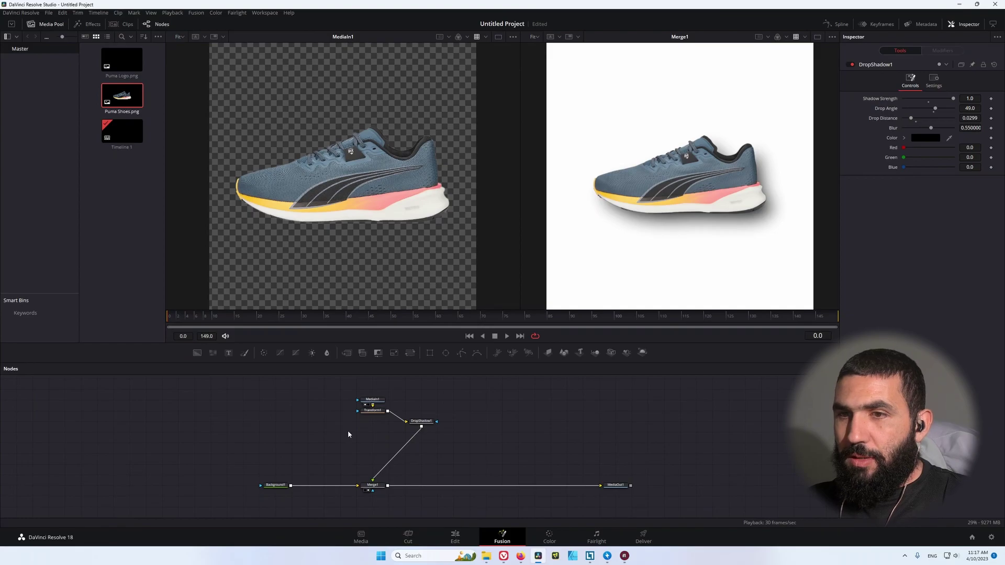
# - Add an EdgeDetect node fed by the transformed shoe and preview it
pyautogui.hotkey('shift', 'space')
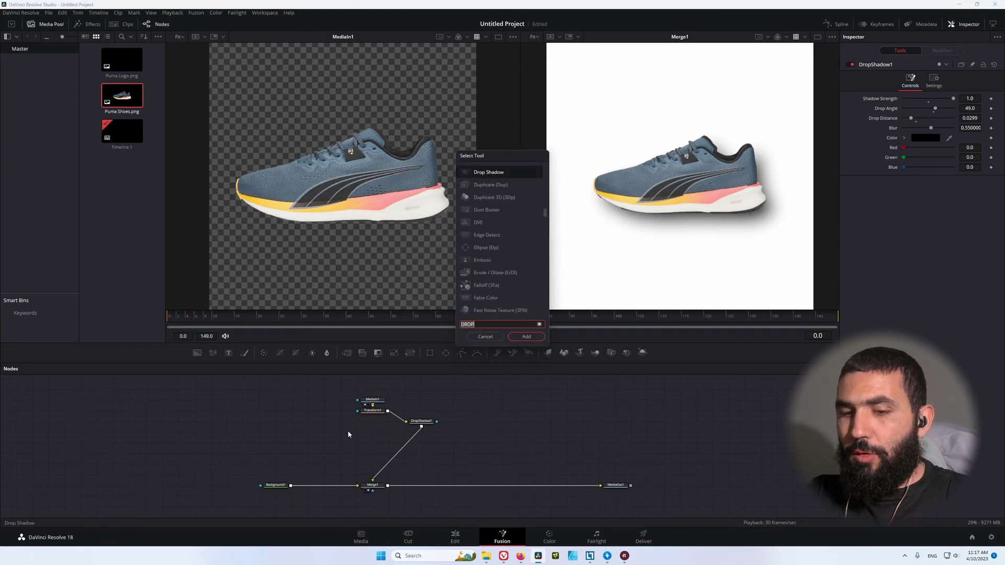
pyautogui.write('EDGE')
pyautogui.press('Return')
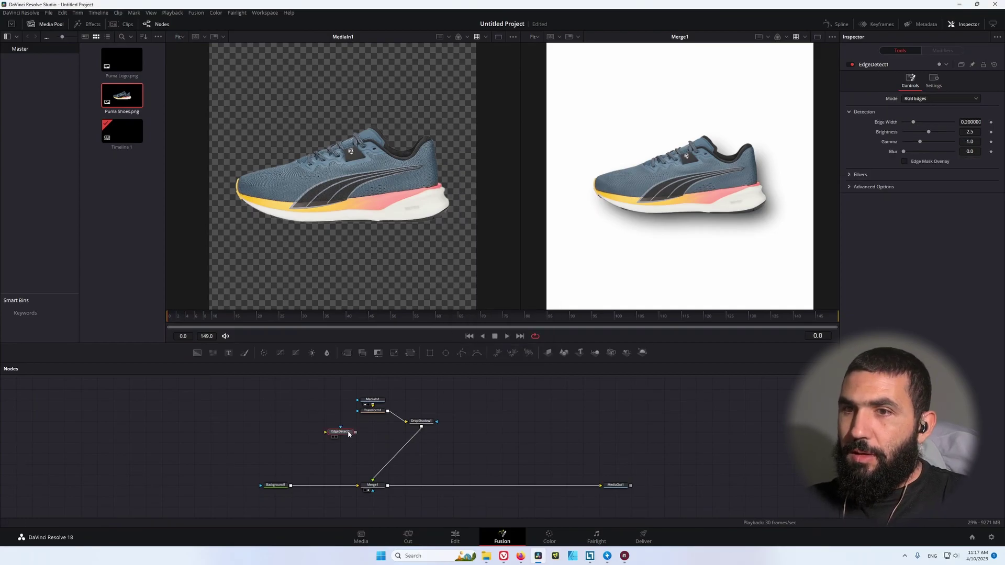
pyautogui.moveTo(388, 412); pyautogui.dragTo(291, 486)
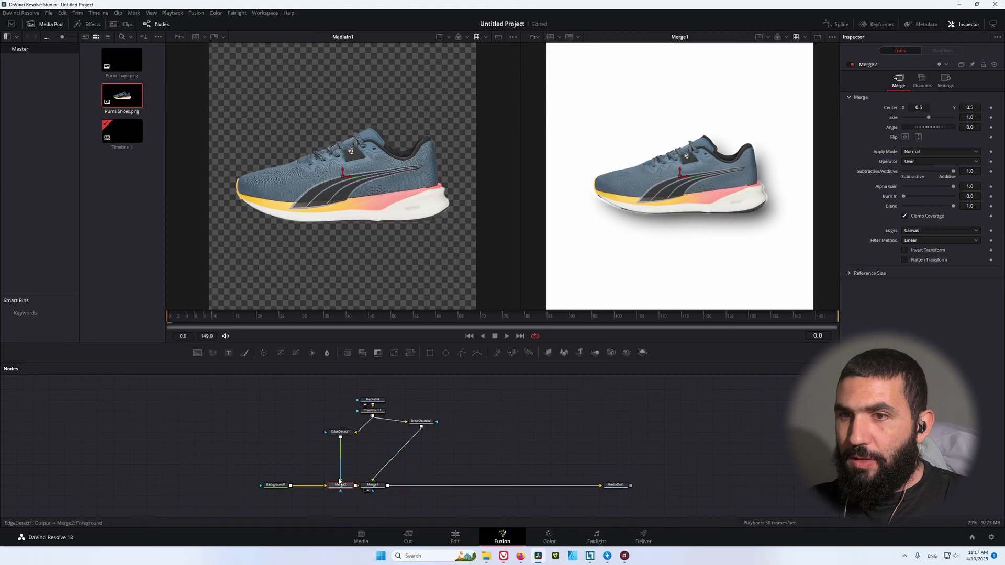
pyautogui.click(333, 437)
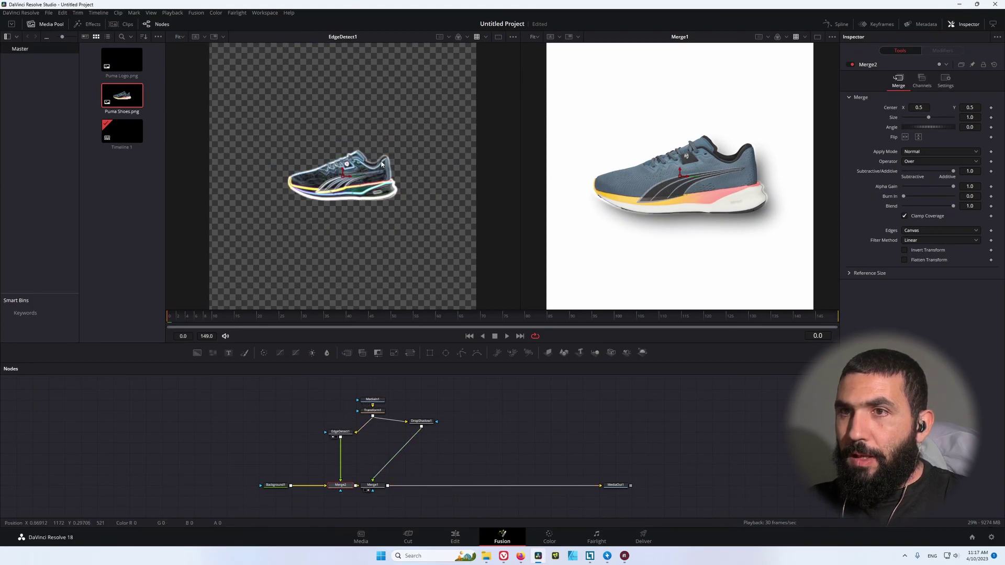
# - Set EdgeDetect1 to Edge Mask Overlay with gamma 0.713 and brightness 2.953
pyautogui.click(341, 432)
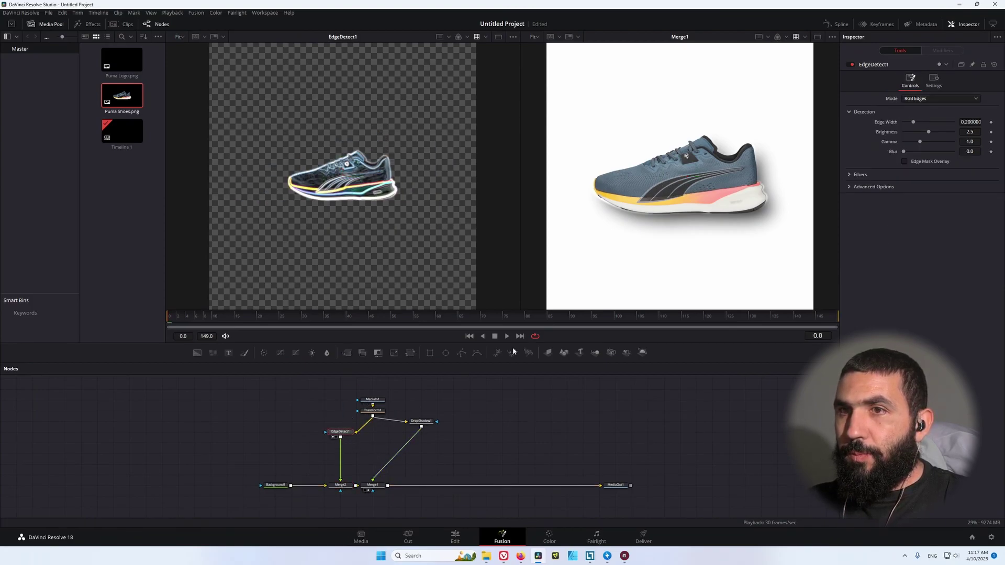
pyautogui.click(916, 163)
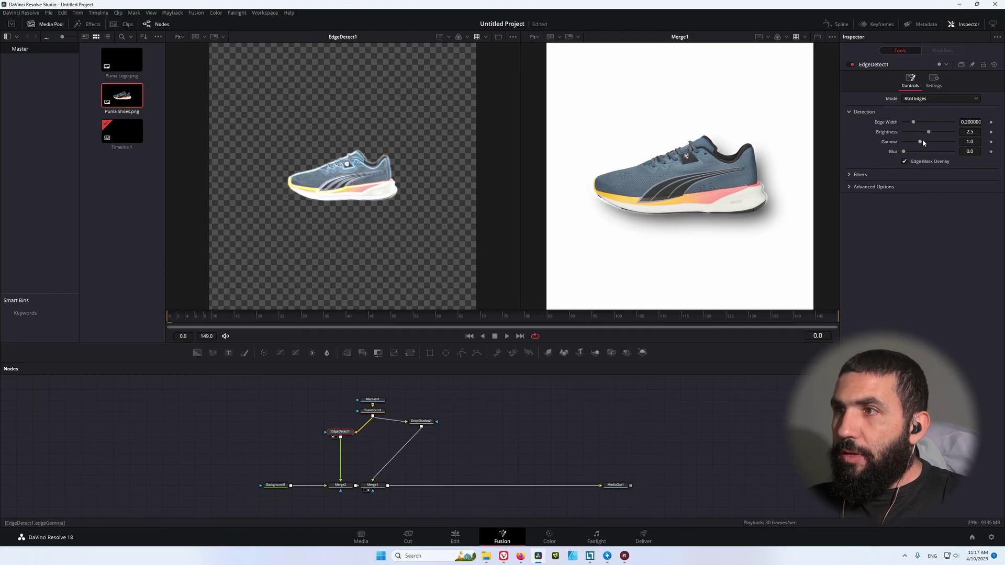
pyautogui.moveTo(920, 141); pyautogui.dragTo(912, 143)
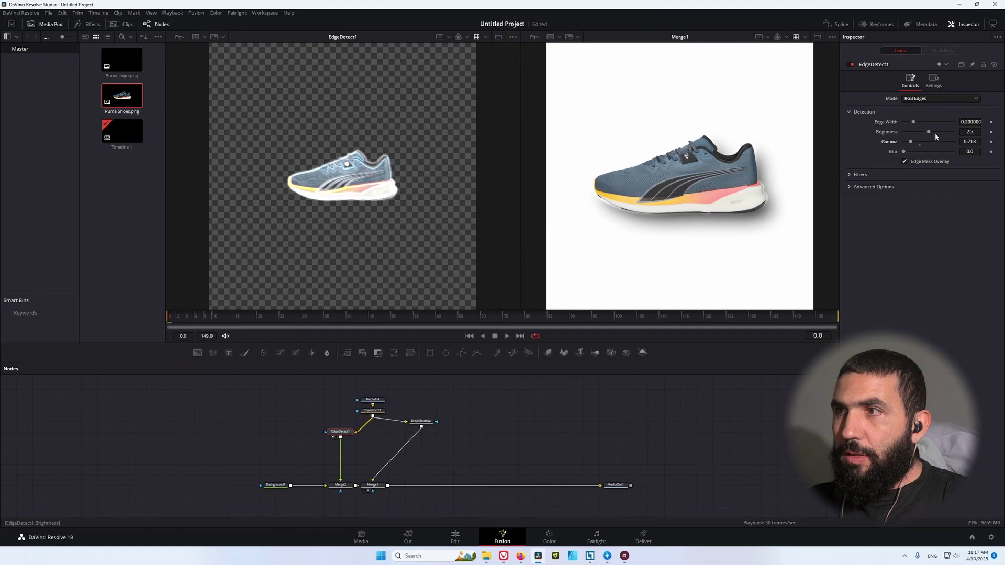
pyautogui.click(935, 132)
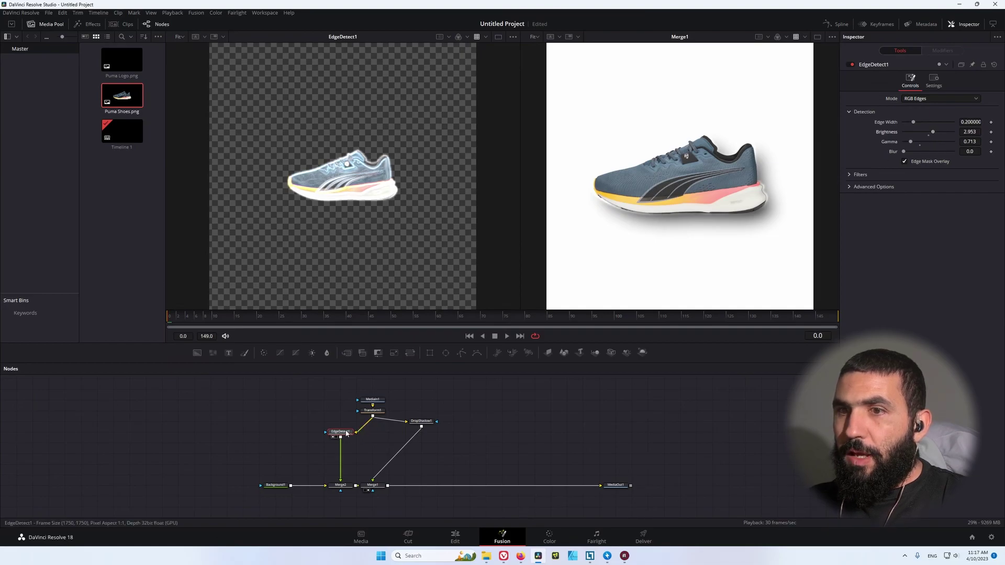
# - Insert a Duplicate node under EdgeDetect1 and show it in the left viewer
pyautogui.hotkey('shift', 'space')
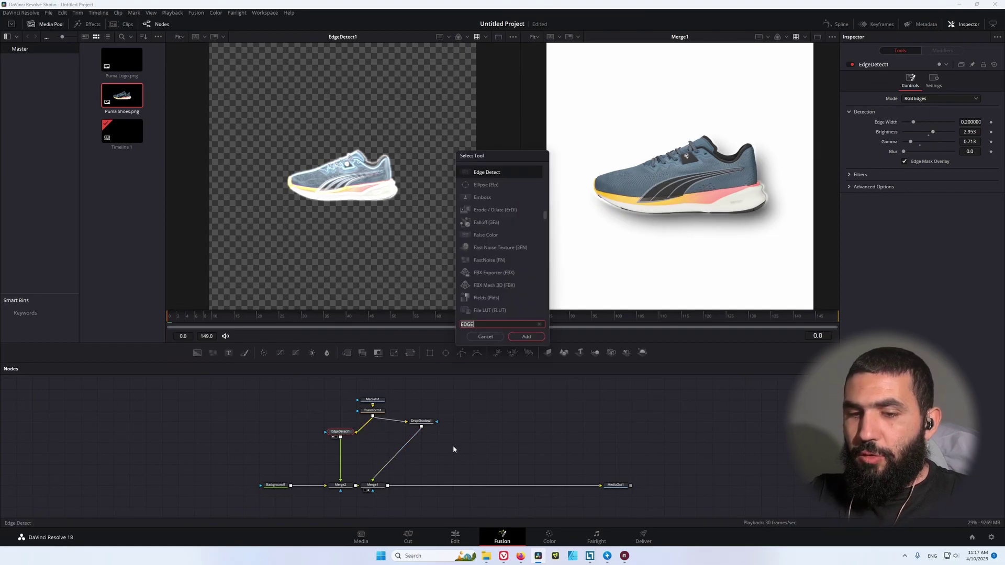
pyautogui.write('DUPL')
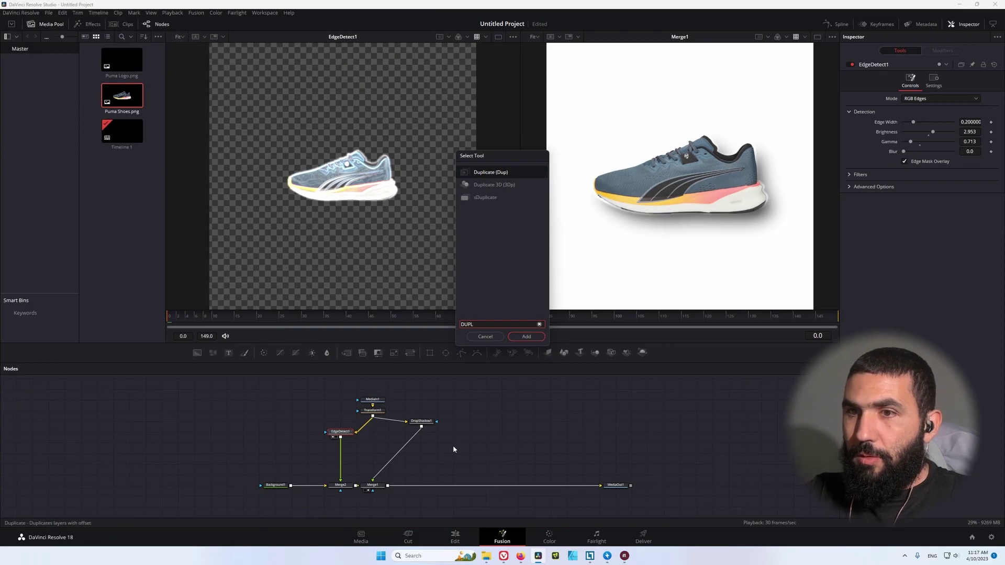
pyautogui.press('Return')
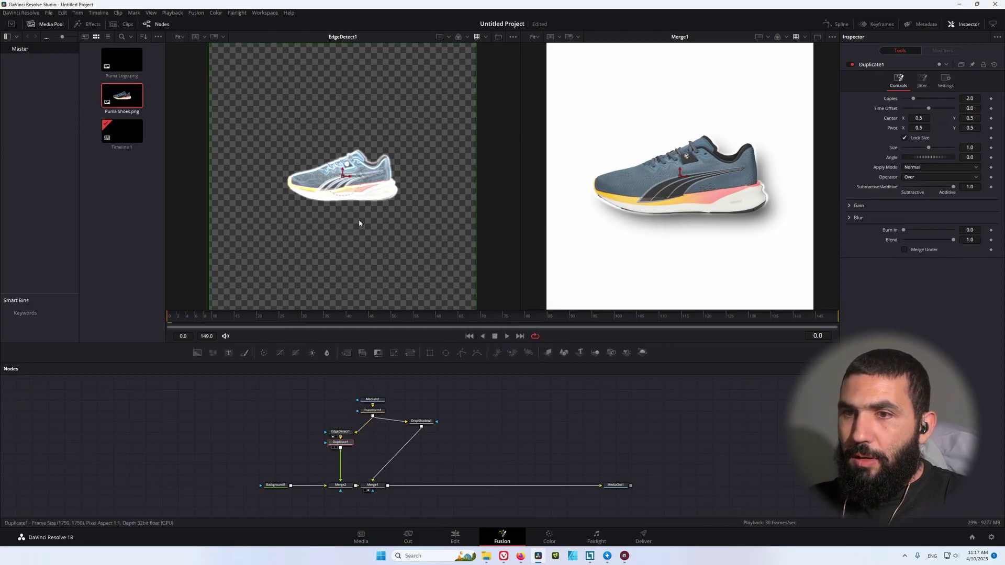
pyautogui.press('1')
pyautogui.moveTo(340, 442); pyautogui.dragTo(340, 454)
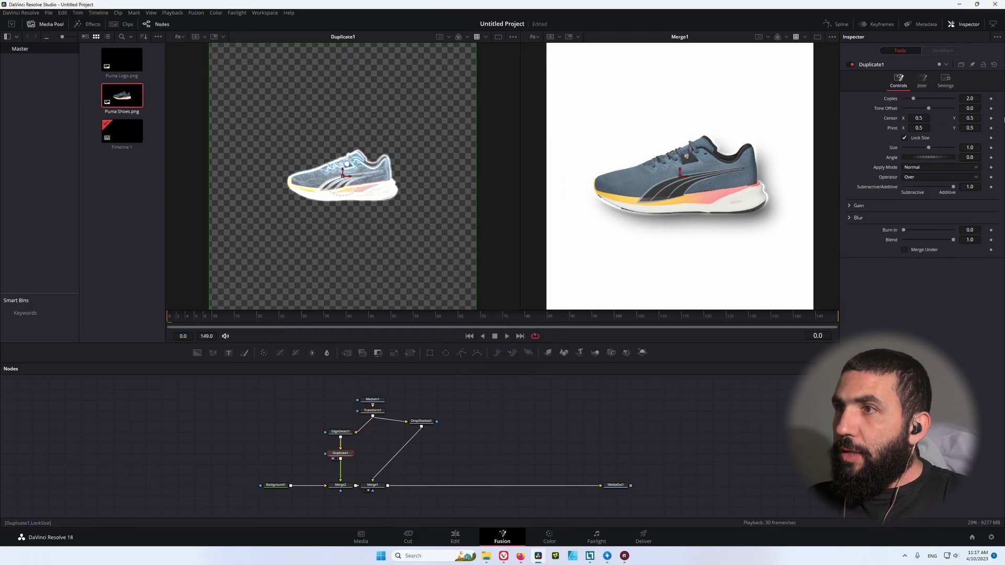
# - Give Duplicate1 five copies, a pivot near the heel, about 10.5° angle and 0.7 blend
pyautogui.moveTo(916, 103); pyautogui.dragTo(926, 104)
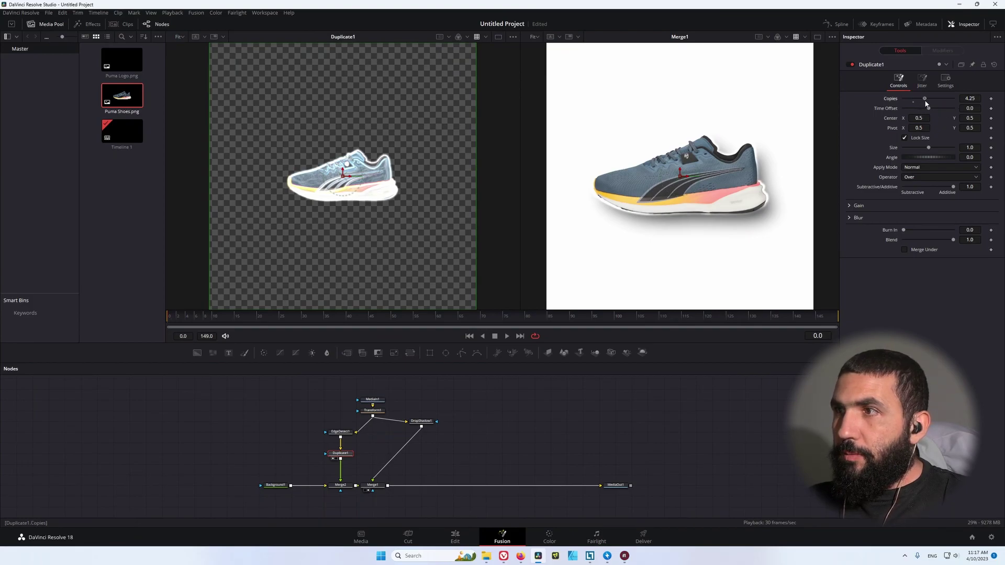
pyautogui.click(963, 99)
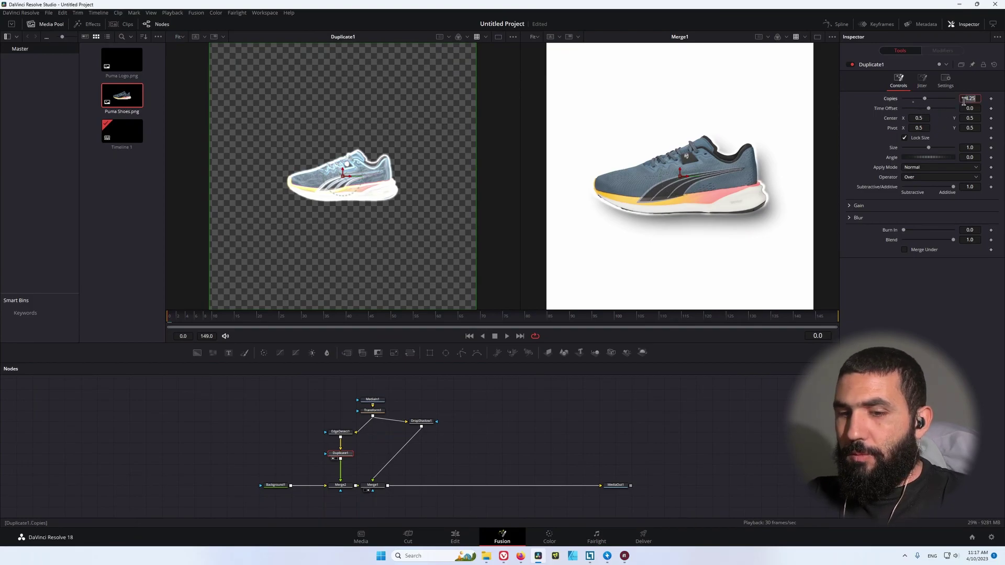
pyautogui.write('5')
pyautogui.press('Tab')
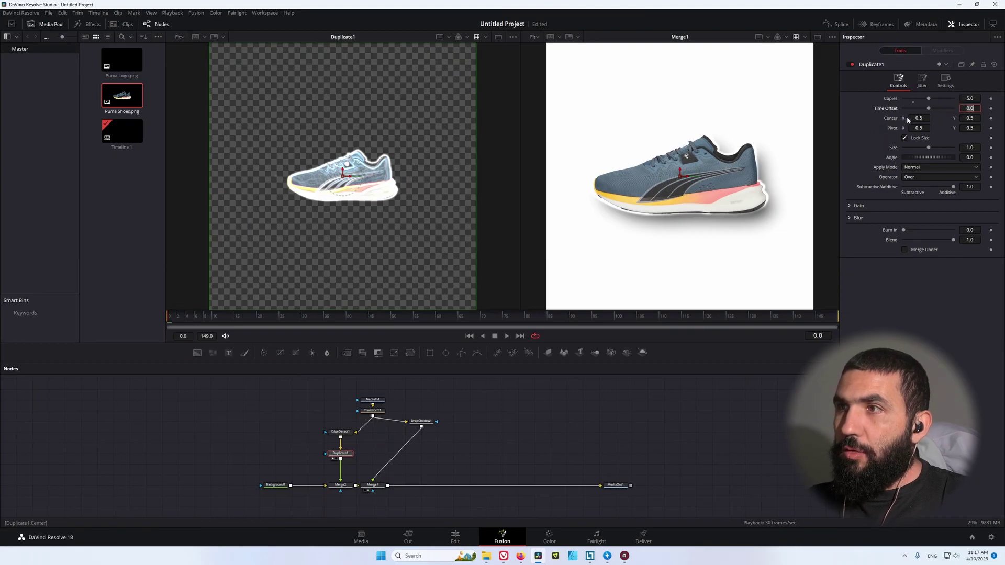
pyautogui.moveTo(967, 118)
pyautogui.mouseDown()
pyautogui.moveTo(980, 118)
pyautogui.moveTo(971, 118)
pyautogui.mouseUp()
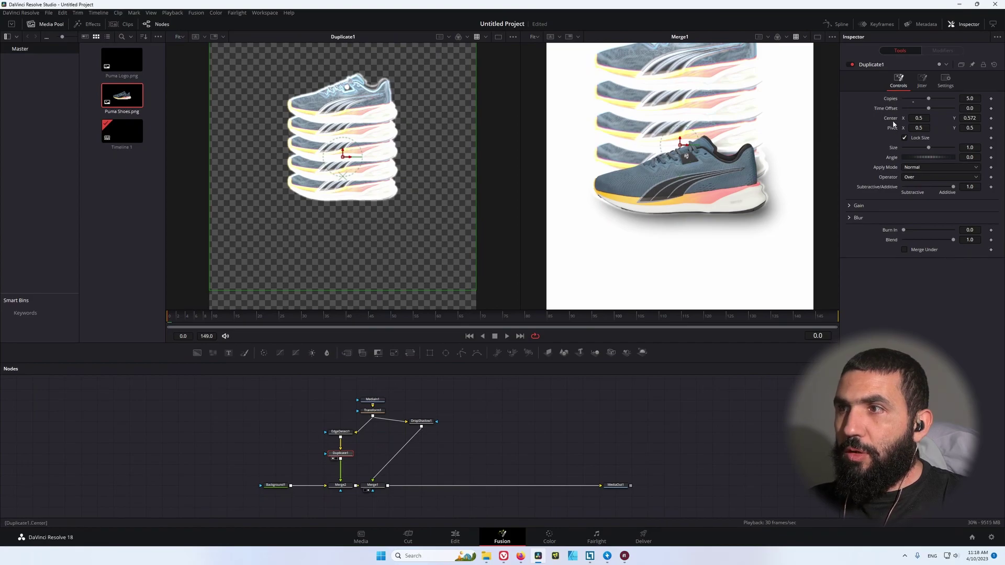
pyautogui.doubleClick(893, 122)
pyautogui.moveTo(921, 127); pyautogui.dragTo(913, 128)
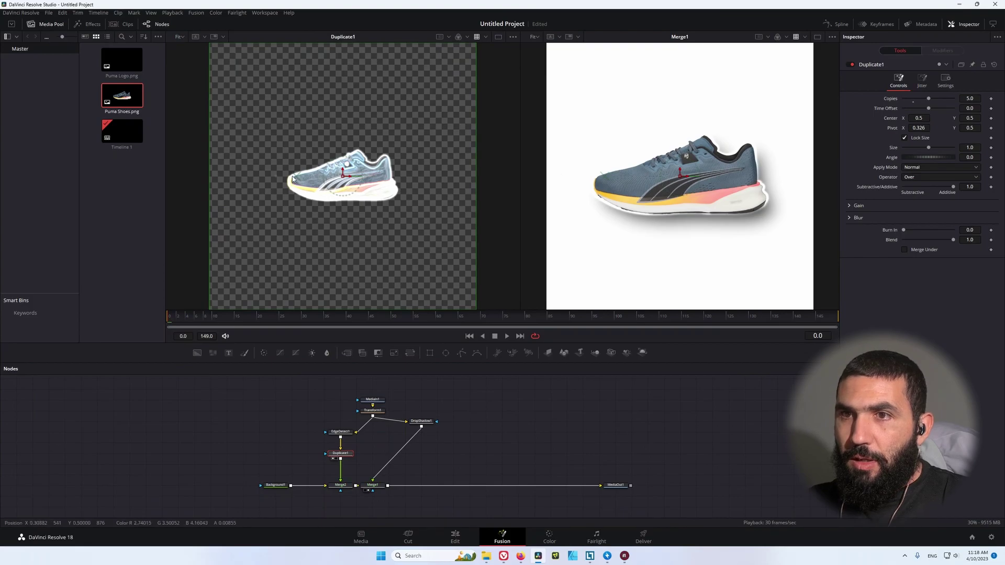
pyautogui.moveTo(296, 181); pyautogui.dragTo(292, 183)
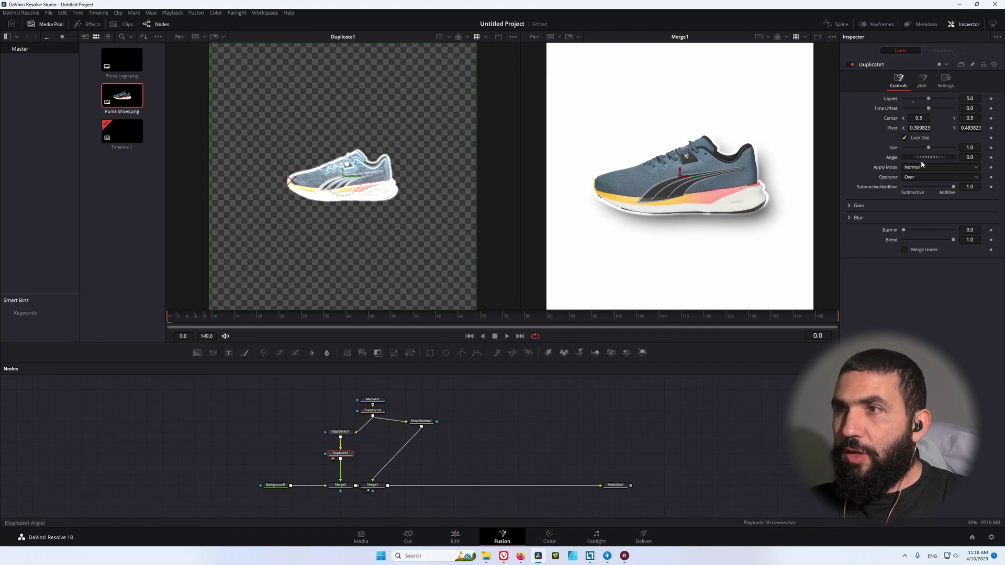
pyautogui.moveTo(931, 161)
pyautogui.mouseDown()
pyautogui.moveTo(922, 161)
pyautogui.moveTo(976, 164)
pyautogui.moveTo(926, 161)
pyautogui.mouseUp()
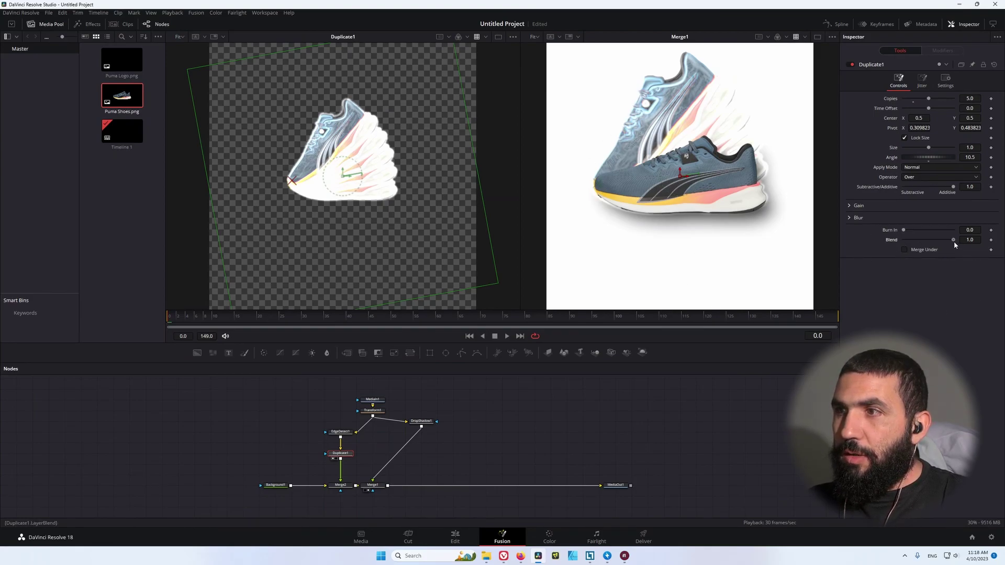
pyautogui.moveTo(955, 243); pyautogui.dragTo(936, 243)
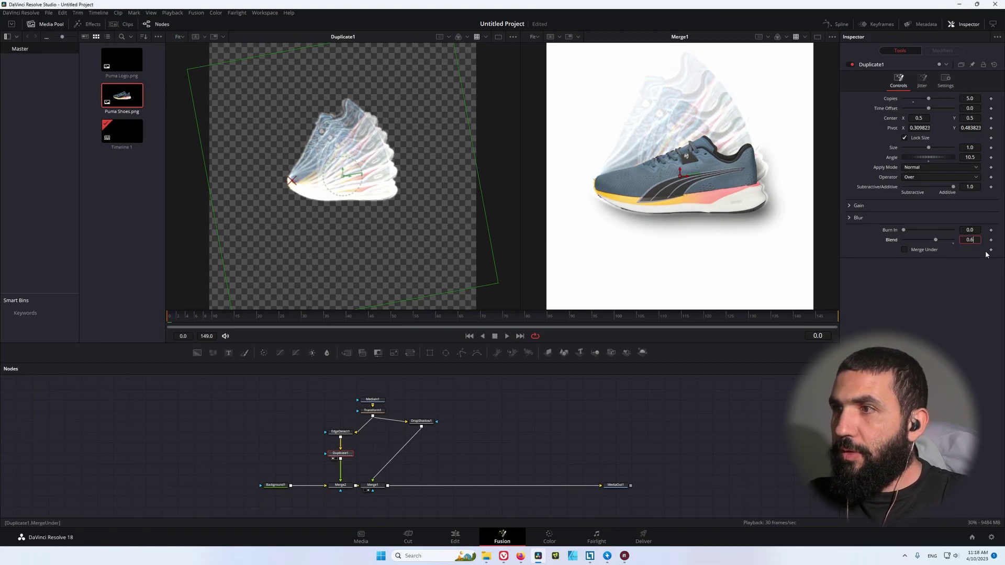
pyautogui.write('5')
pyautogui.press('Tab')
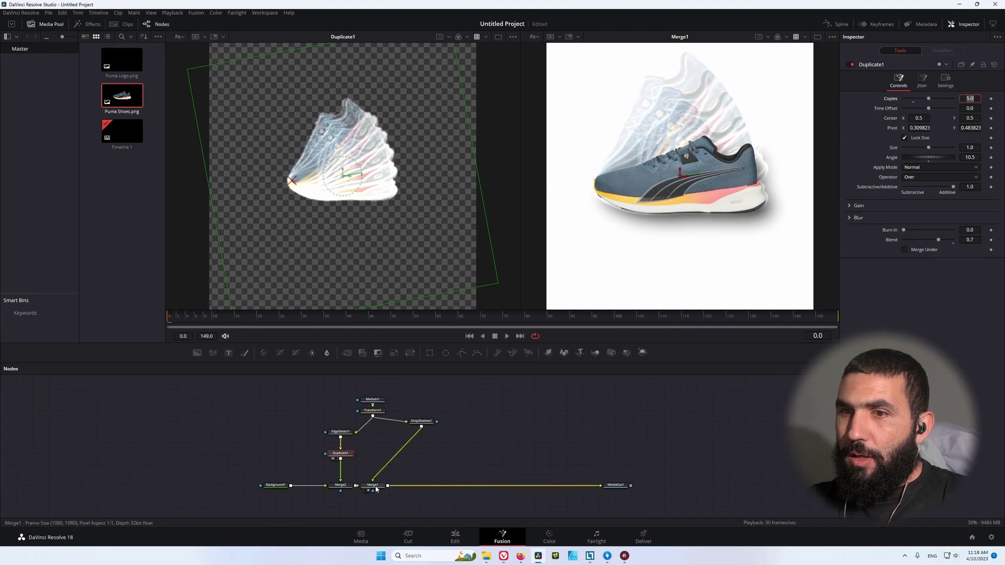
# - Shrink the shoe to 0.4 in Transform1 and add a Text node merged via Merge3
pyautogui.click(539, 37)
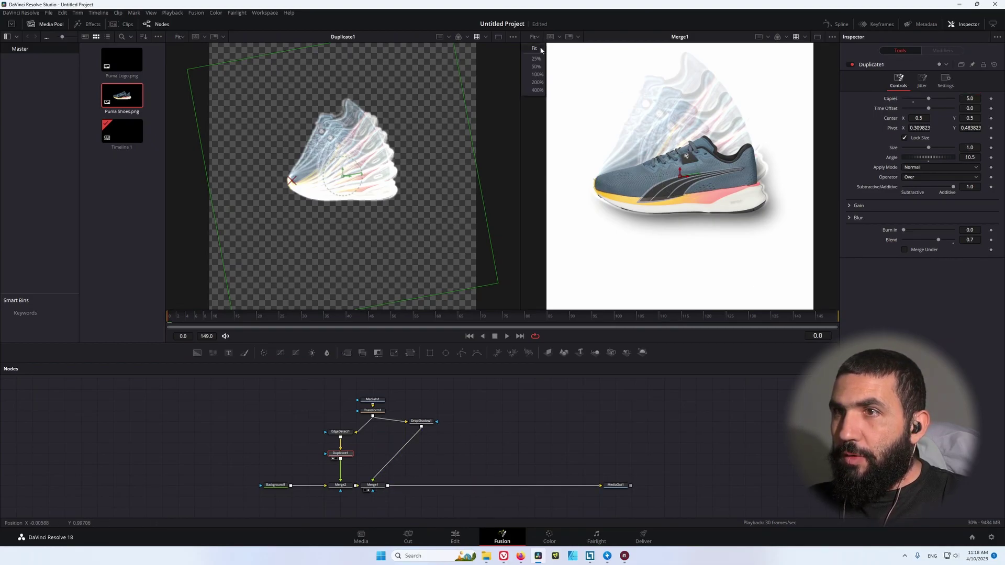
pyautogui.click(541, 50)
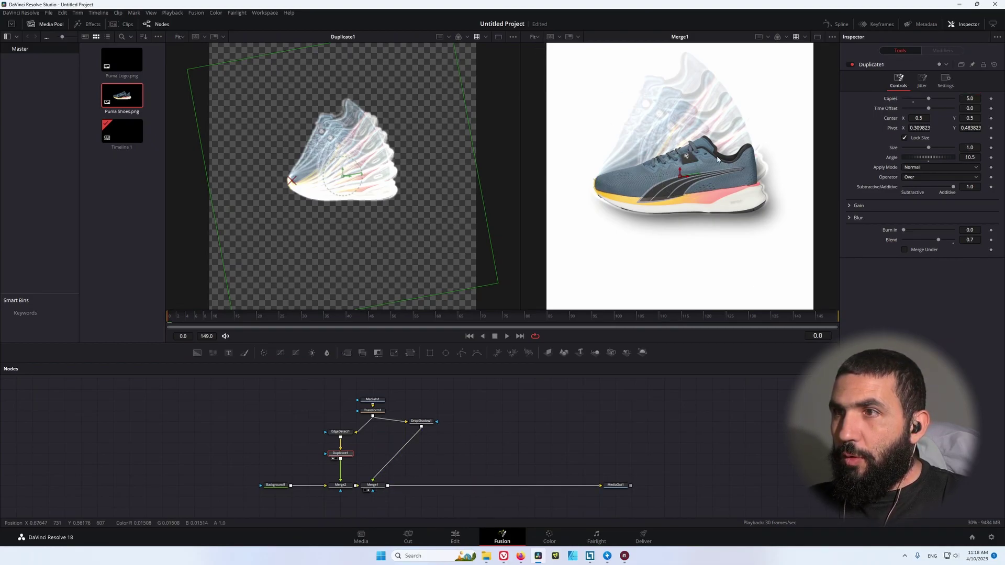
pyautogui.click(381, 414)
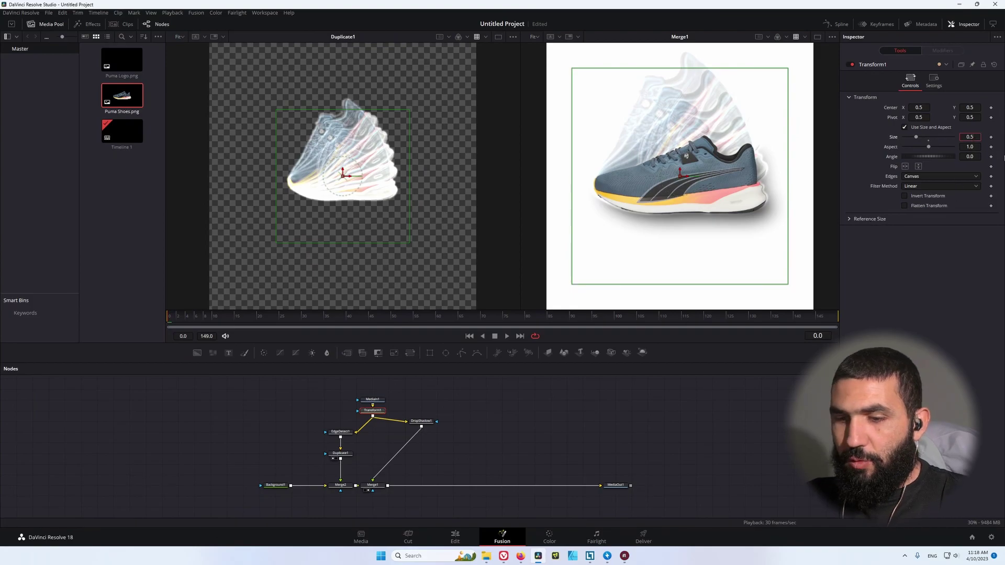
pyautogui.write('0.45')
pyautogui.press('Tab')
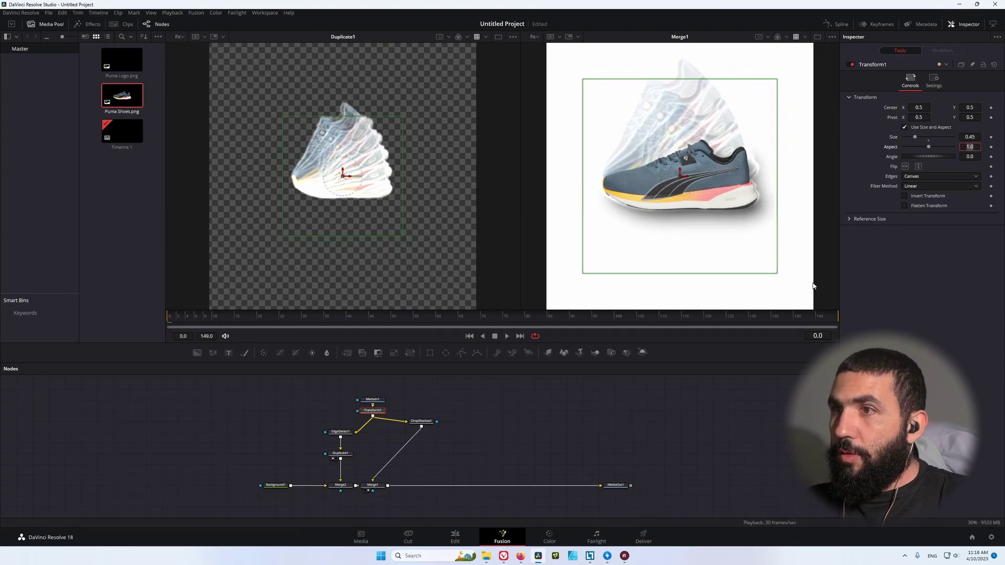
pyautogui.click(973, 137)
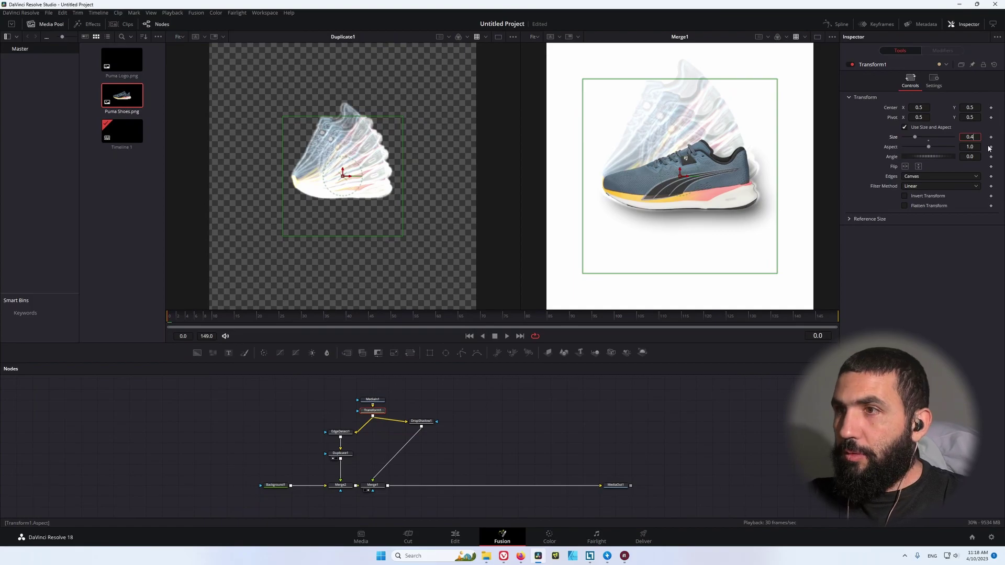
pyautogui.press('Return')
pyautogui.click(565, 423)
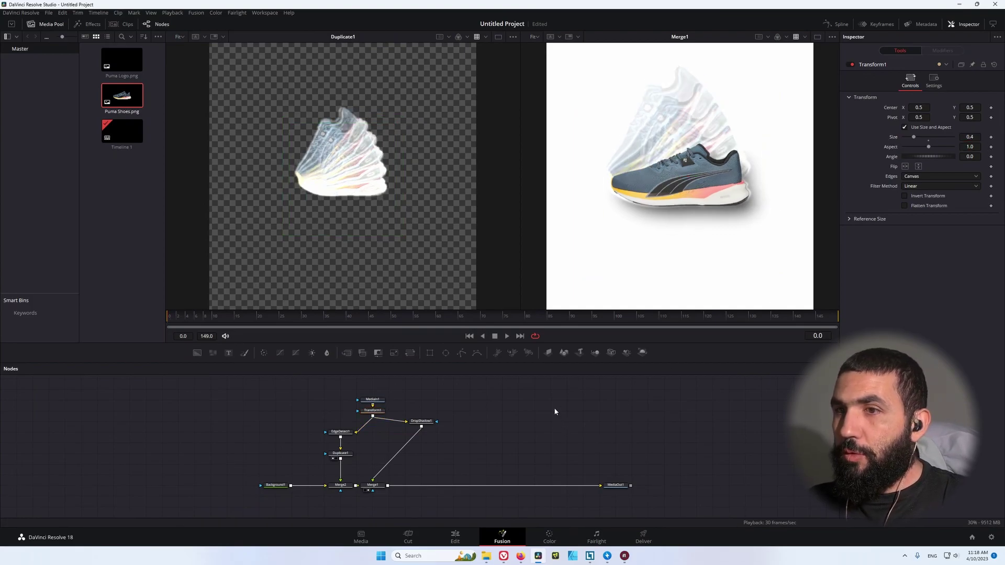
pyautogui.moveTo(228, 352); pyautogui.dragTo(390, 488)
pyautogui.moveTo(521, 486); pyautogui.dragTo(660, 236)
# - Enter 'MOVE' and 'FASTER' on two lines in Text1
pyautogui.click(518, 400)
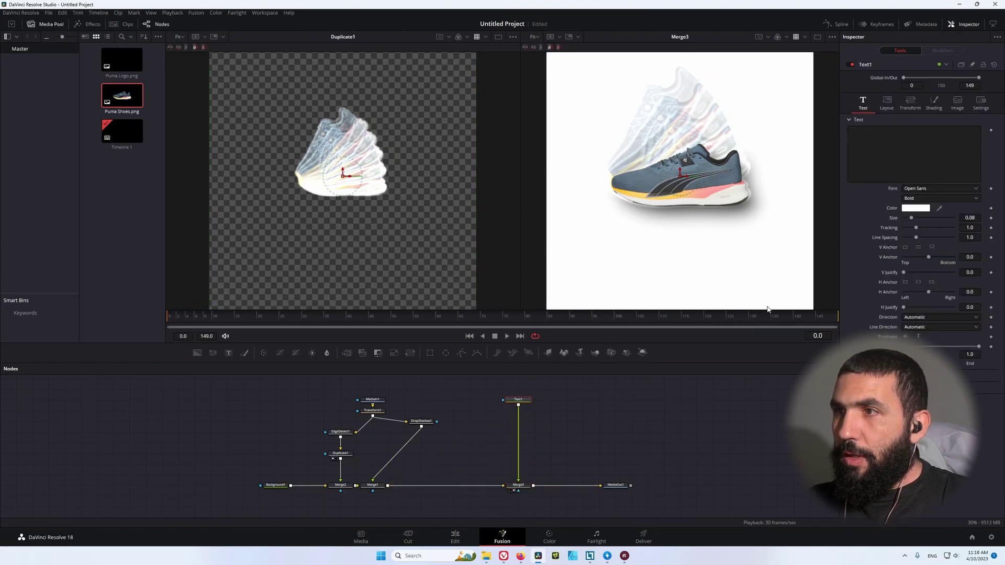
pyautogui.click(883, 136)
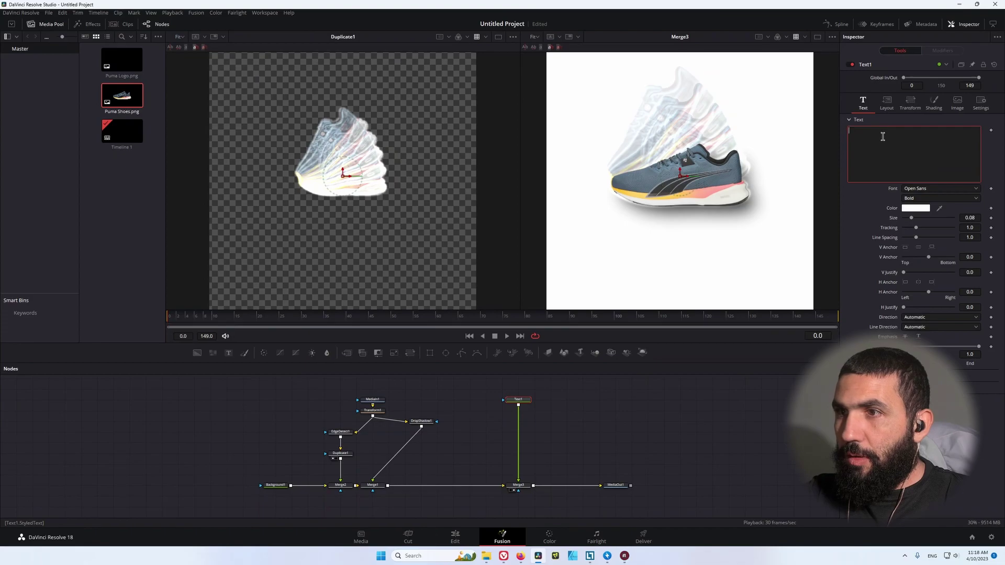
pyautogui.write('move')
pyautogui.press('Return')
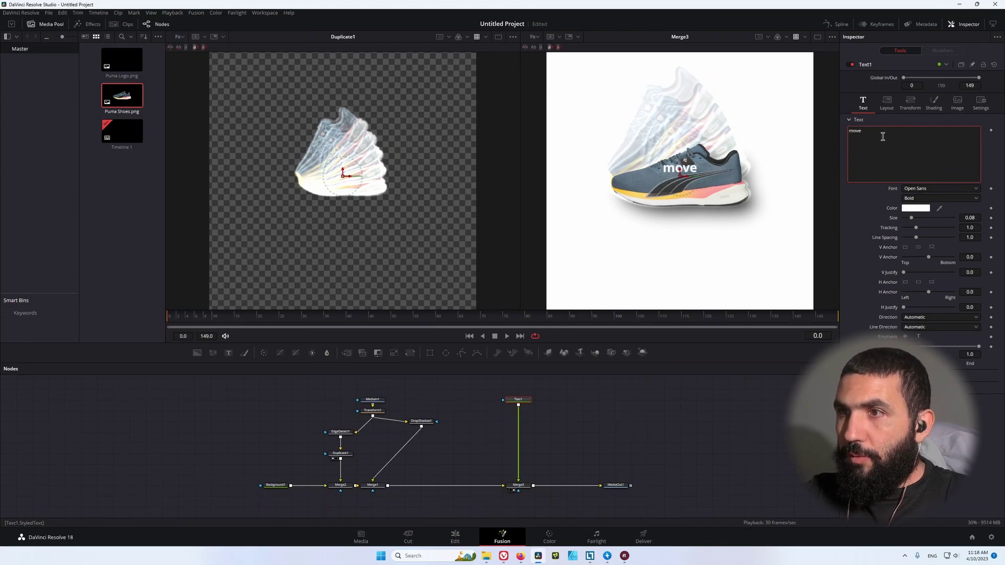
pyautogui.press('BackSpace')
pyautogui.press('BackSpace')
pyautogui.press('BackSpace')
pyautogui.press('BackSpace')
pyautogui.press('BackSpace')
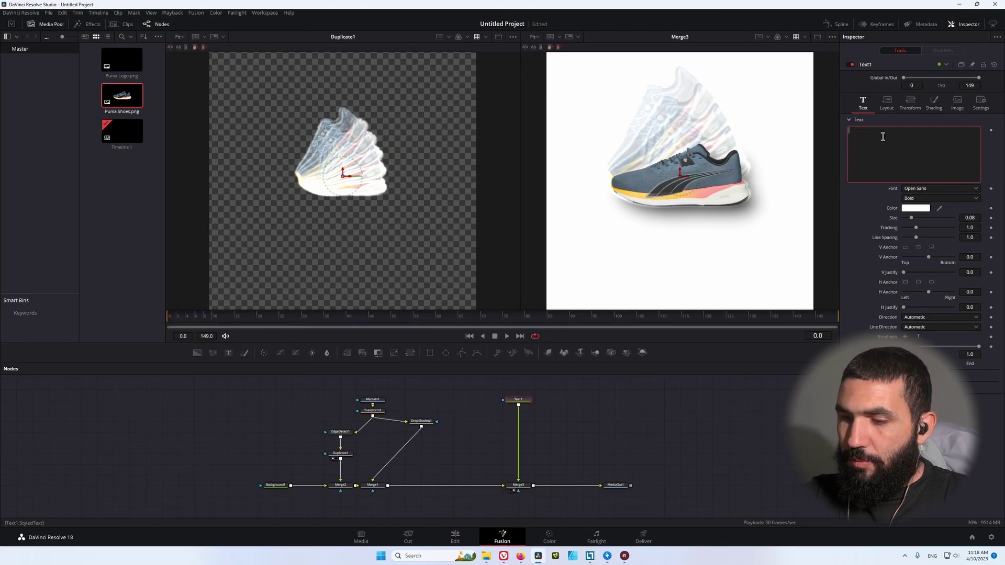
pyautogui.write('MOVE')
pyautogui.press('Return')
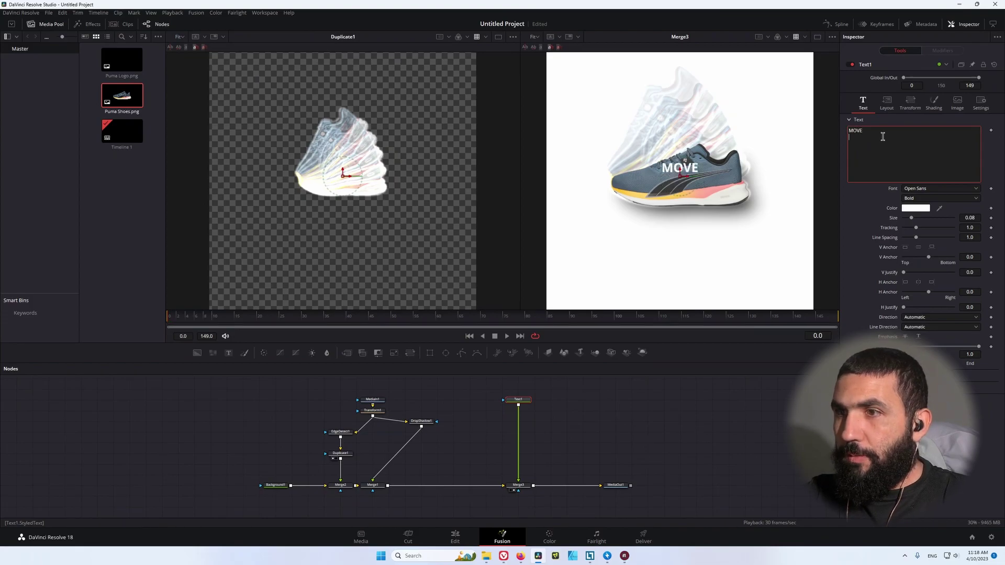
pyautogui.write('FASTER')
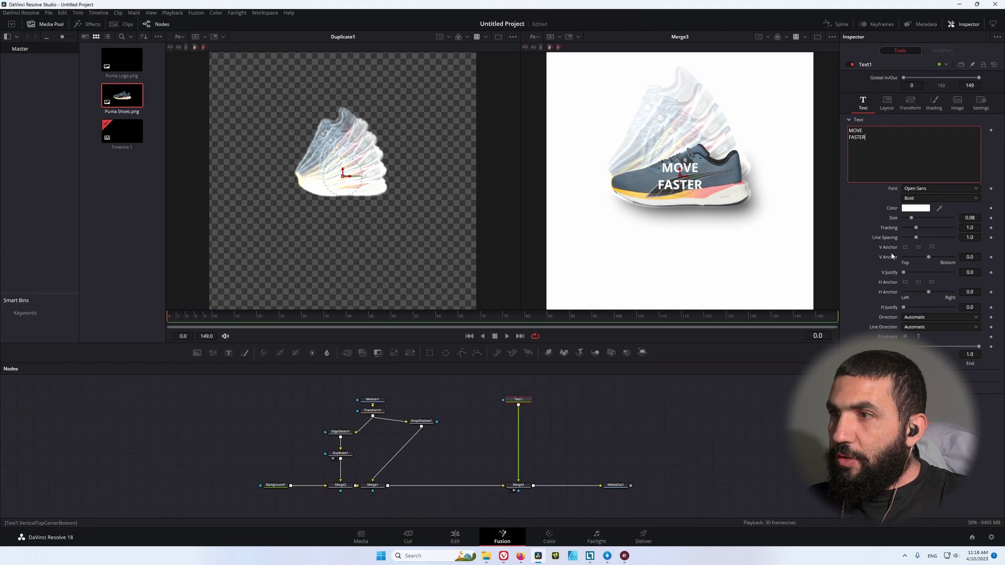
# - Left-anchor the text, make it black, move it top-left and set line spacing 0.756
pyautogui.click(905, 282)
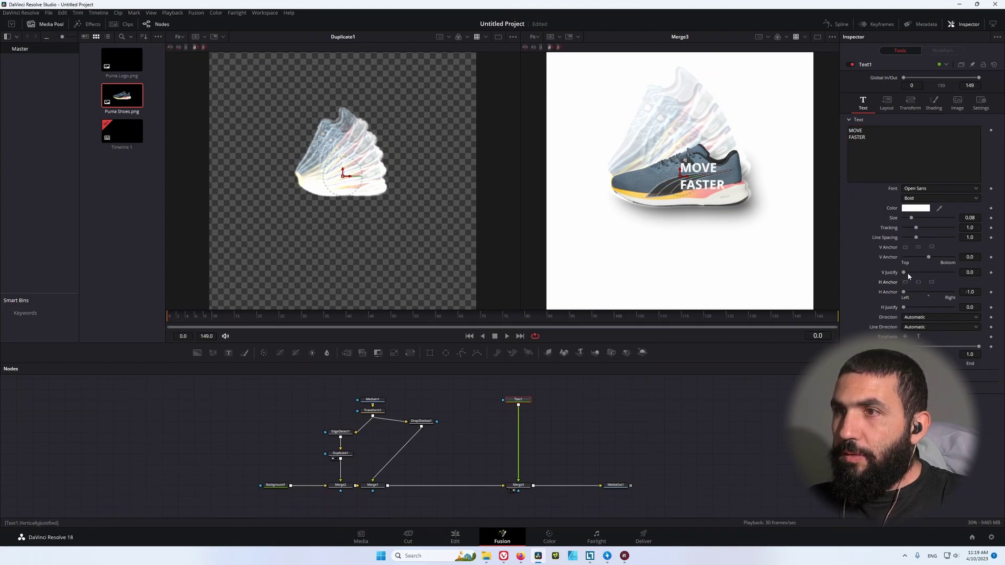
pyautogui.click(916, 208)
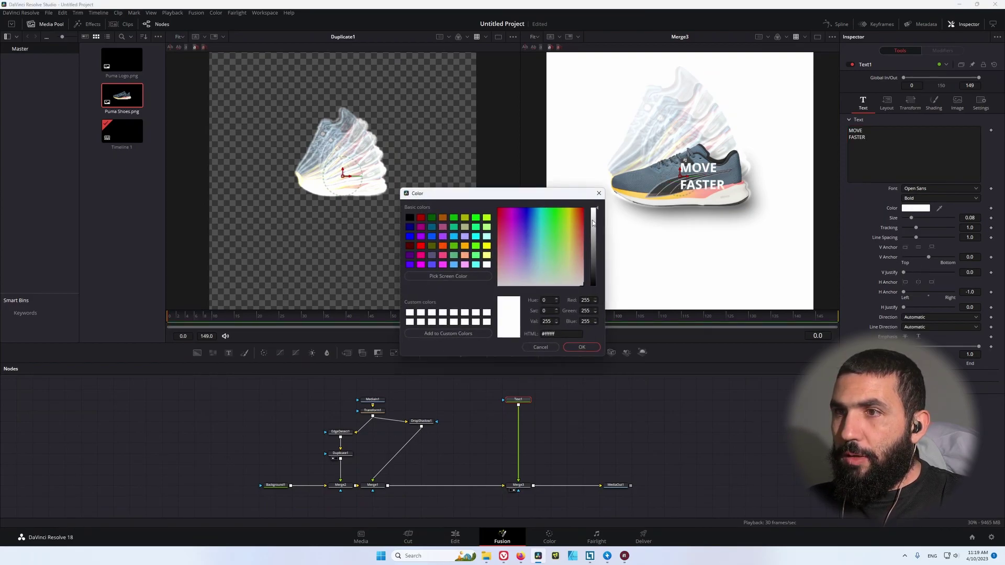
pyautogui.moveTo(594, 209); pyautogui.dragTo(598, 309)
pyautogui.click(582, 347)
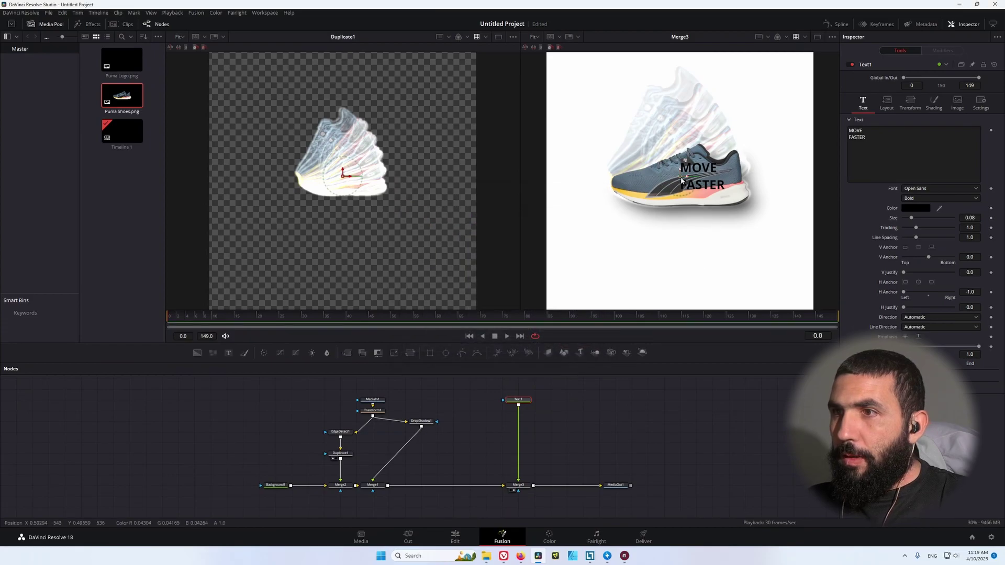
pyautogui.moveTo(684, 176); pyautogui.dragTo(559, 77)
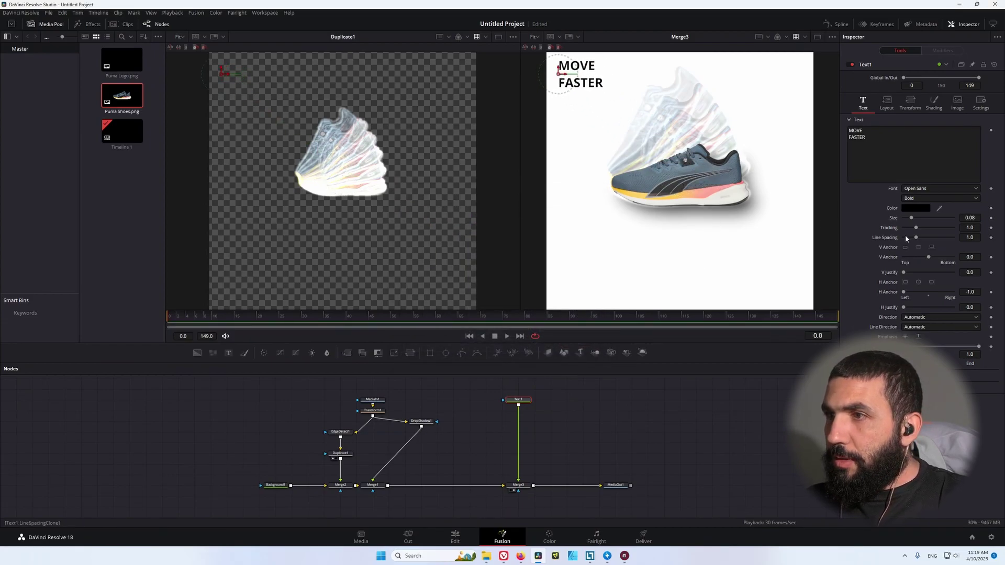
pyautogui.moveTo(917, 241); pyautogui.dragTo(913, 237)
pyautogui.rightClick(878, 136)
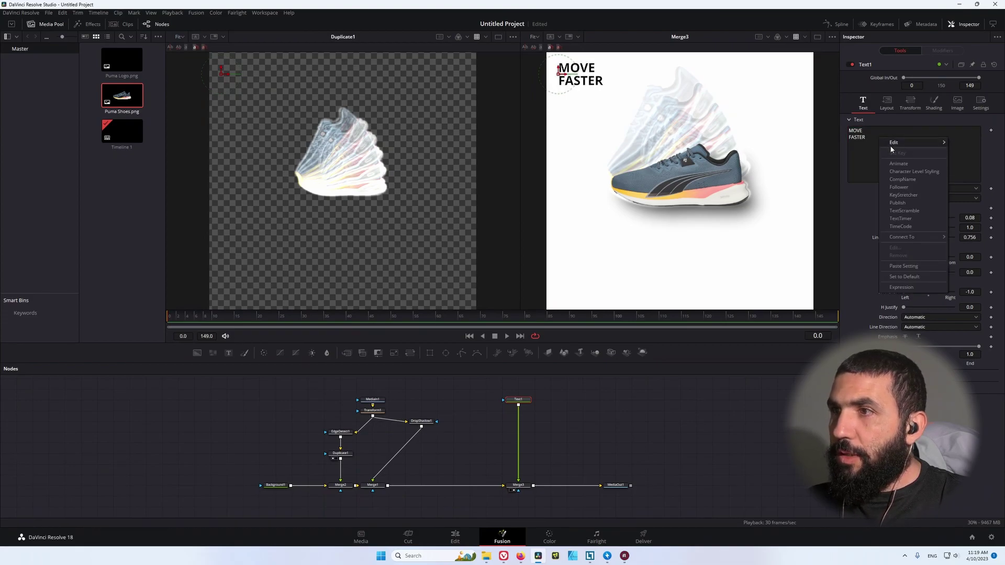
# - Add Character Level Styling and set MOVE to Arial Black
pyautogui.click(909, 173)
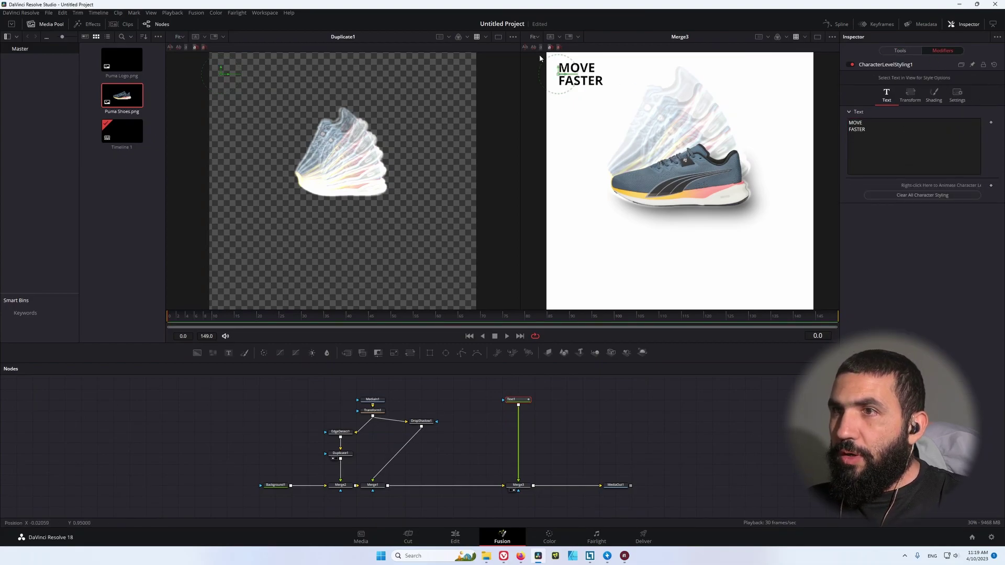
pyautogui.moveTo(540, 58); pyautogui.dragTo(617, 72)
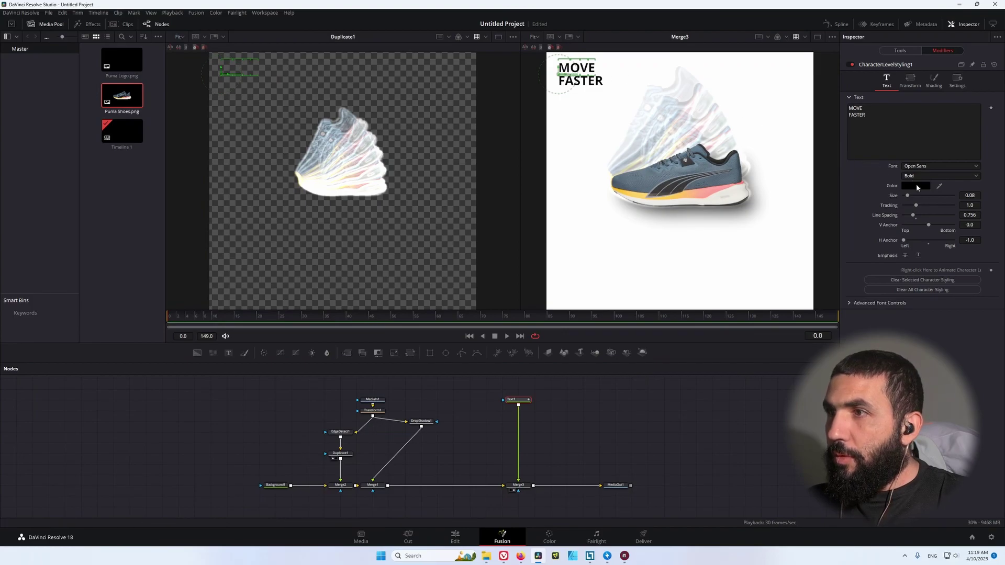
pyautogui.moveTo(907, 196); pyautogui.dragTo(911, 197)
pyautogui.click(918, 167)
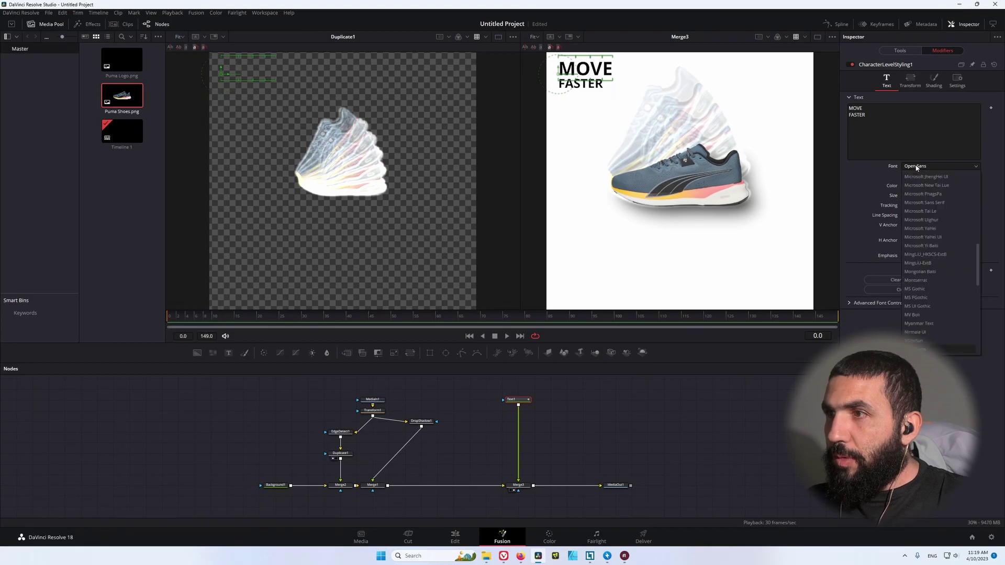
pyautogui.scroll(4, 973, 255)
pyautogui.moveTo(980, 253); pyautogui.dragTo(971, 173)
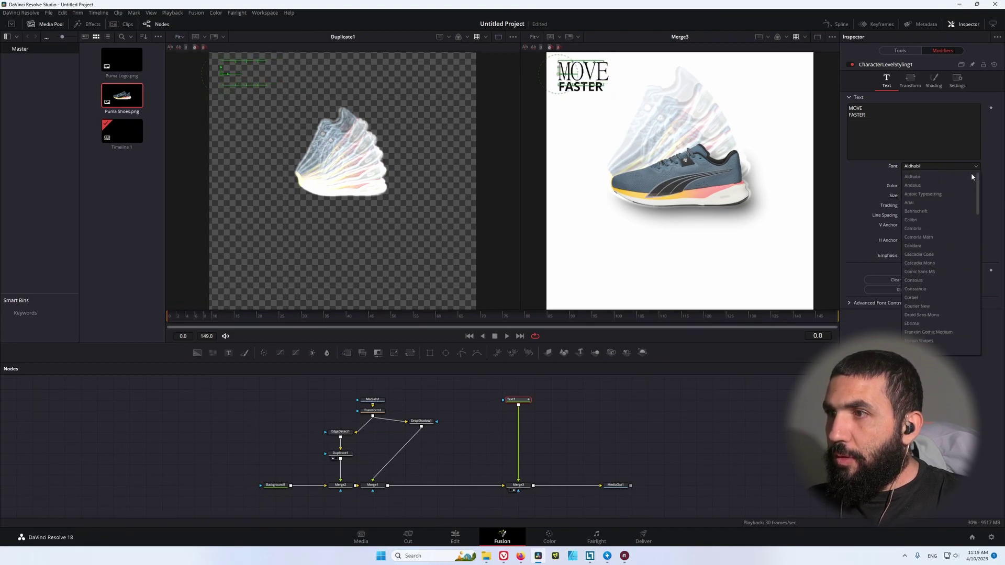
pyautogui.click(931, 202)
pyautogui.click(926, 177)
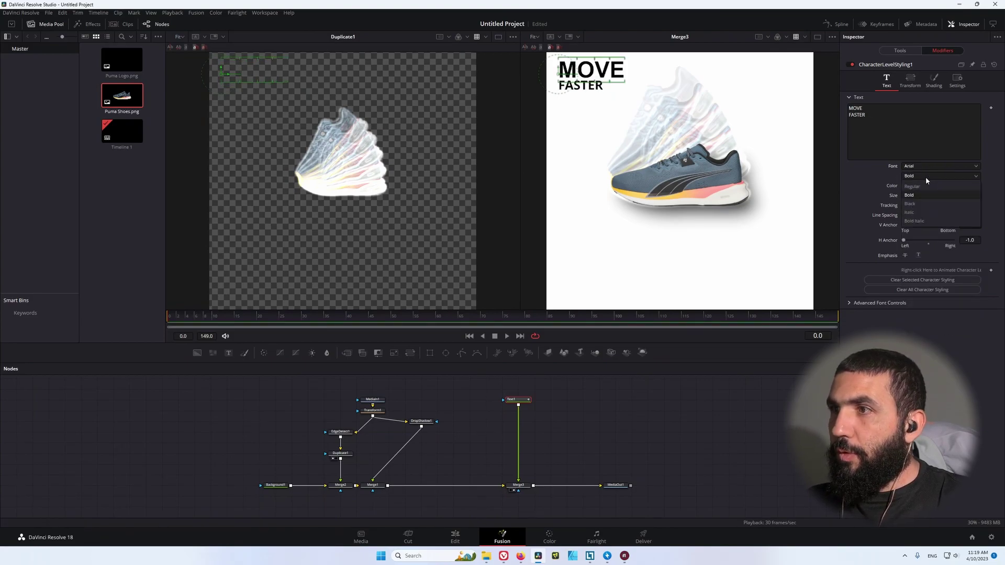
pyautogui.click(910, 203)
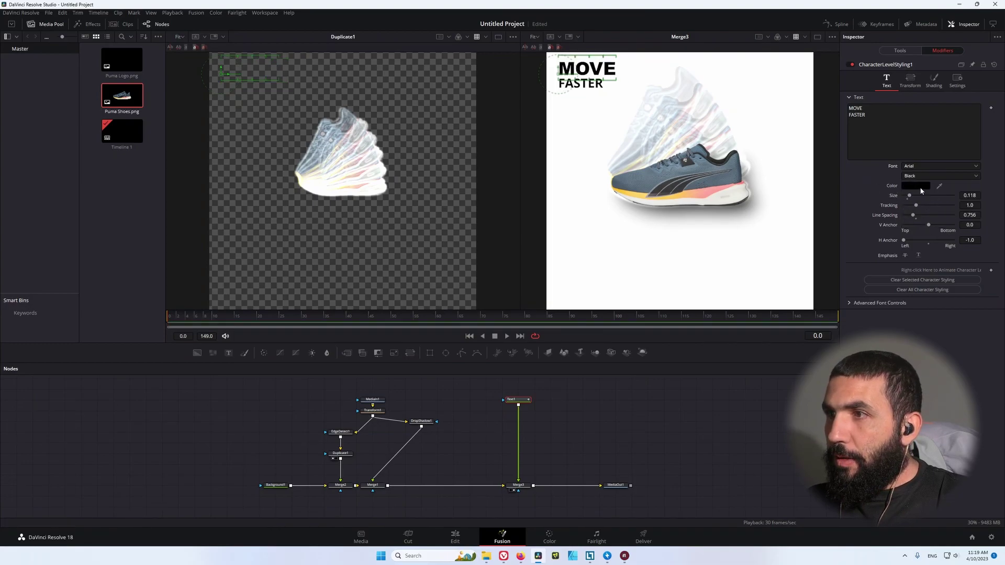
pyautogui.moveTo(912, 197); pyautogui.dragTo(911, 198)
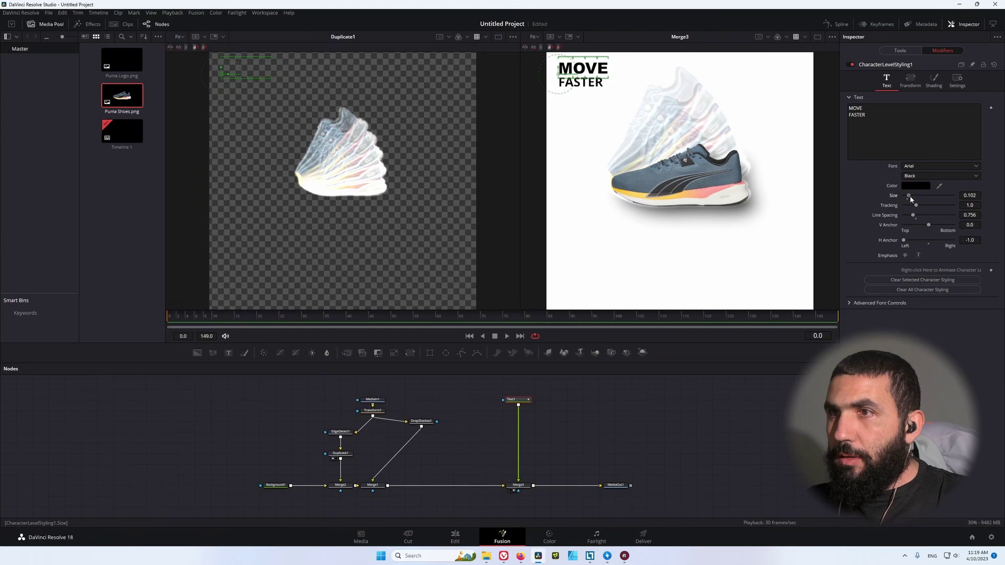
# - Set FASTER to Arial Regular at size 0.07
pyautogui.moveTo(624, 106); pyautogui.dragTo(551, 84)
pyautogui.click(931, 166)
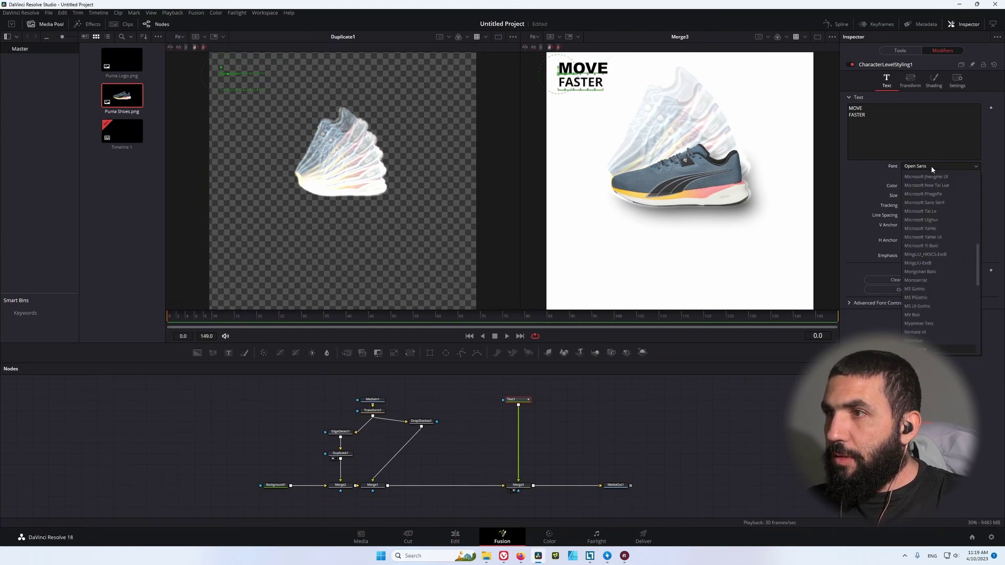
pyautogui.click(924, 202)
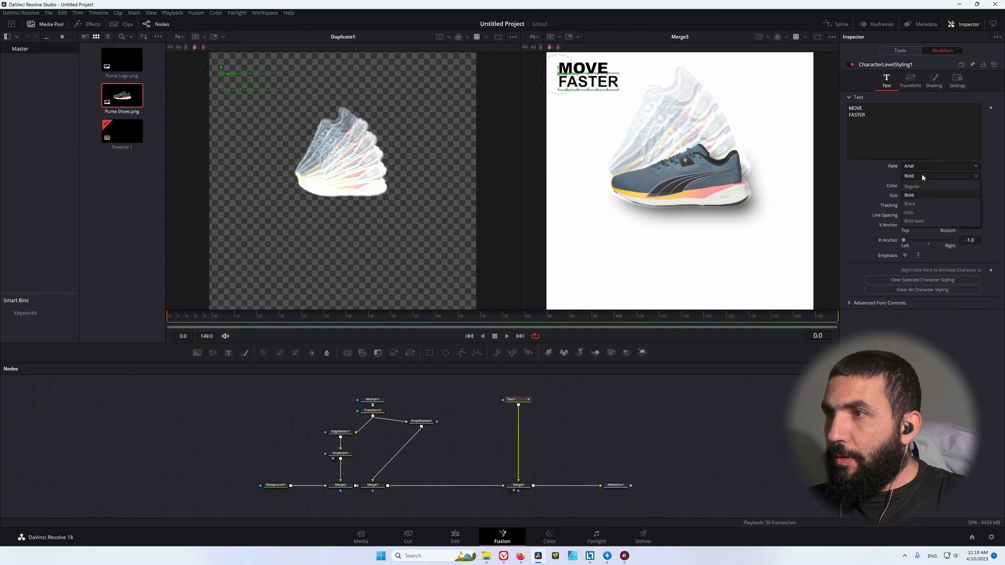
pyautogui.click(922, 175)
pyautogui.click(923, 186)
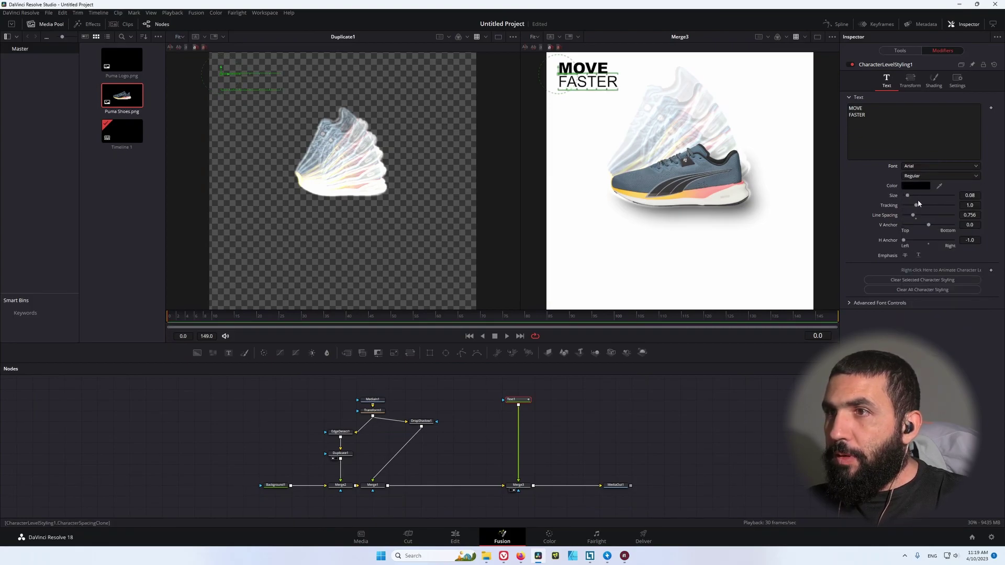
pyautogui.moveTo(909, 195); pyautogui.dragTo(907, 195)
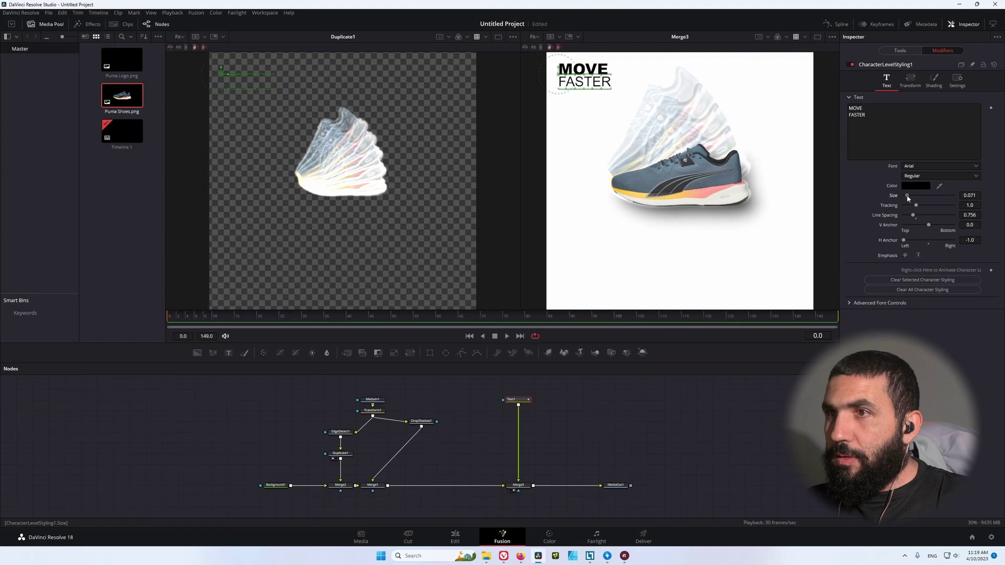
pyautogui.click(974, 196)
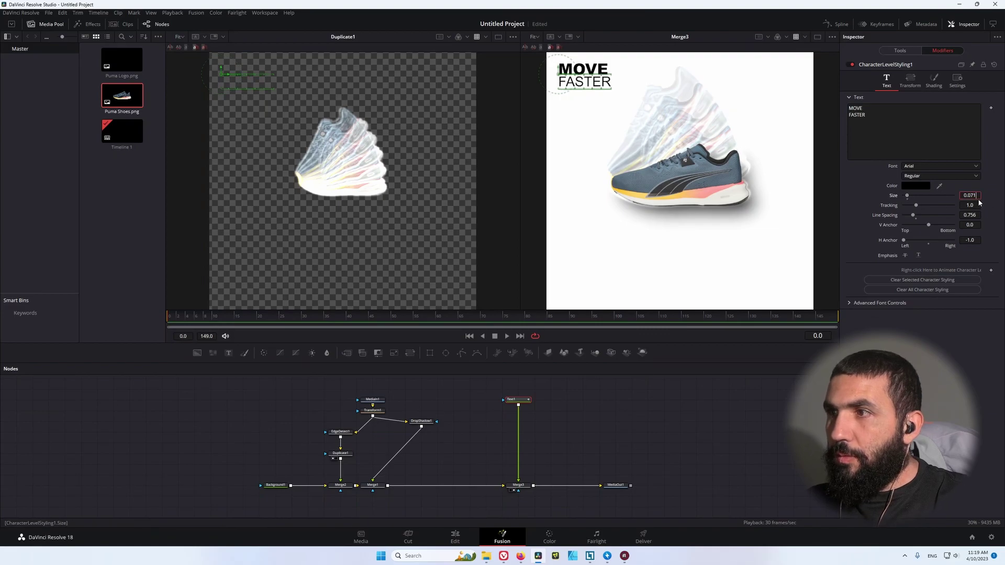
pyautogui.write('0.07')
pyautogui.press('Return')
pyautogui.click(900, 50)
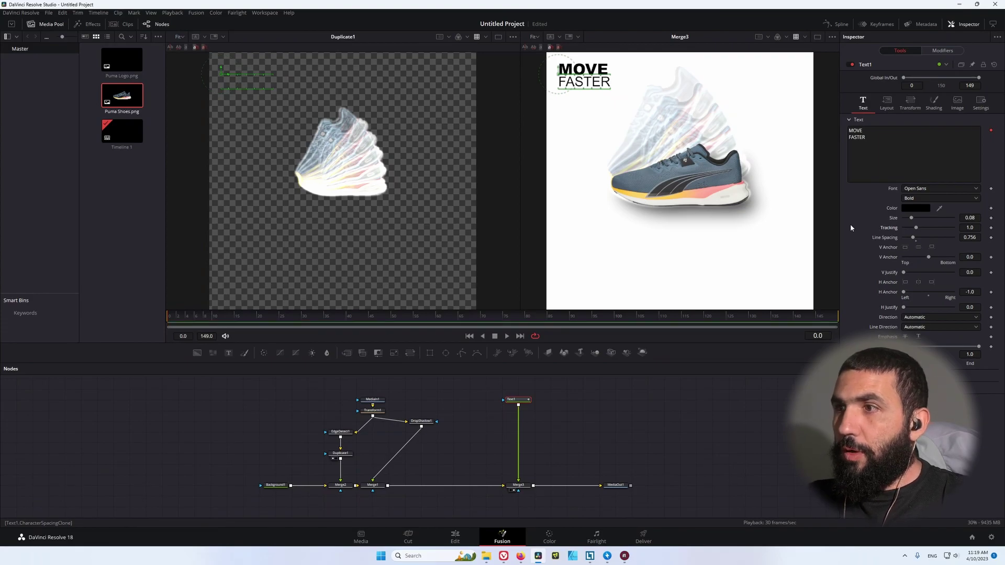
# - Shift the output node right and bring Puma Logo.png into the composite
pyautogui.click(602, 460)
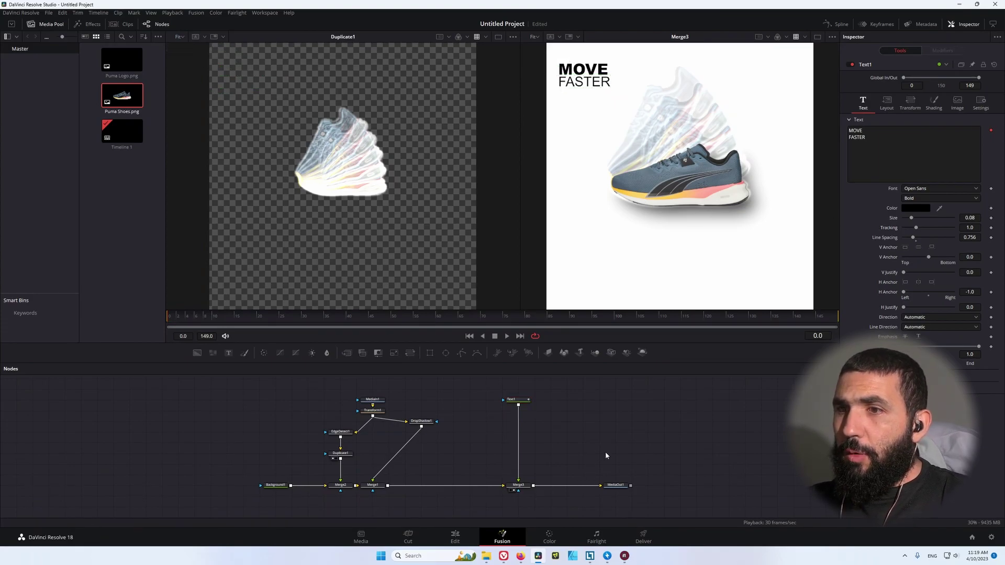
pyautogui.click(622, 487)
pyautogui.moveTo(622, 486); pyautogui.dragTo(671, 487)
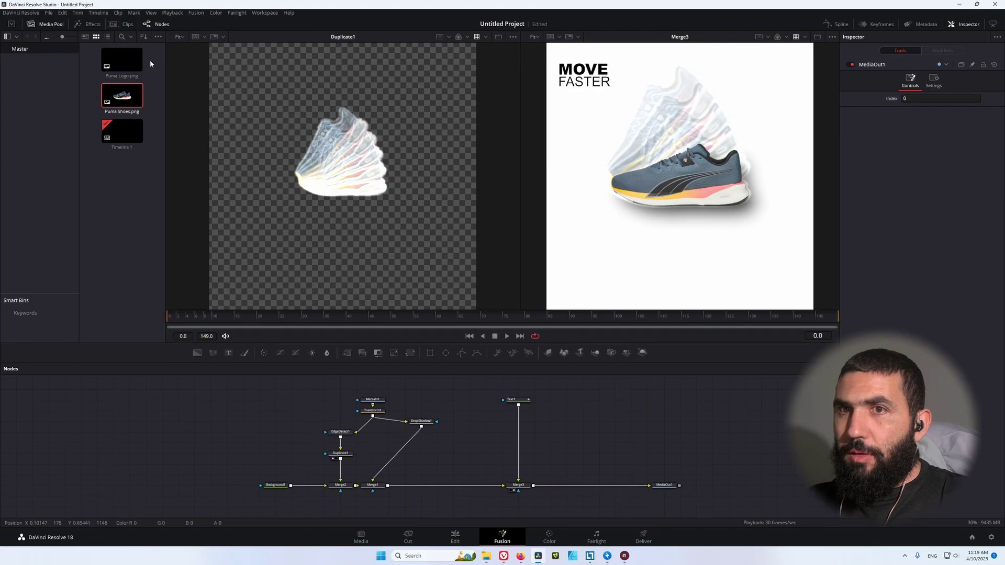
pyautogui.moveTo(117, 60); pyautogui.dragTo(678, 276)
# - Add a Transform after the logo, scale it to 0.17 and place it bottom-right
pyautogui.click(600, 421)
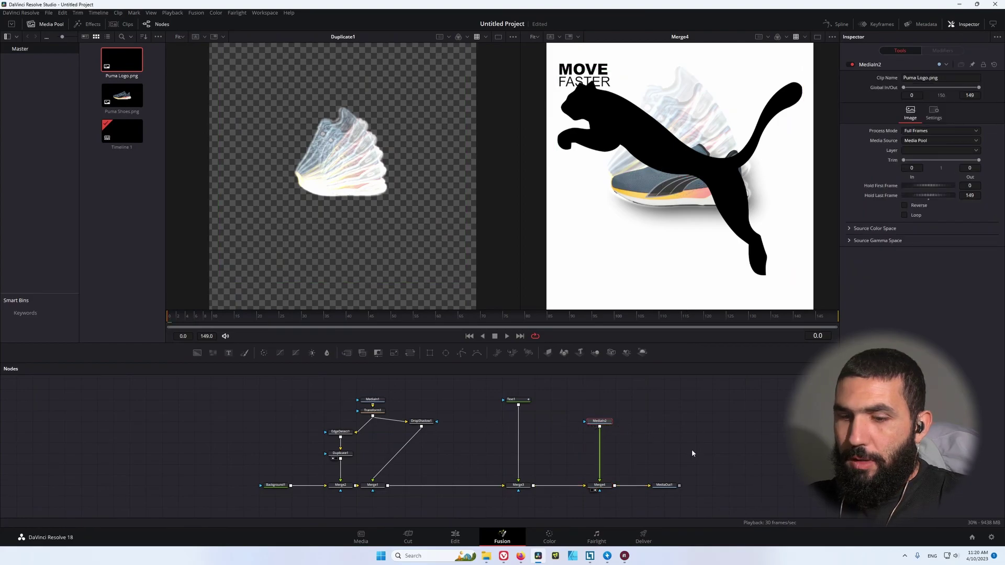
pyautogui.hotkey('shift', 'space')
pyautogui.write('xf')
pyautogui.press('Return')
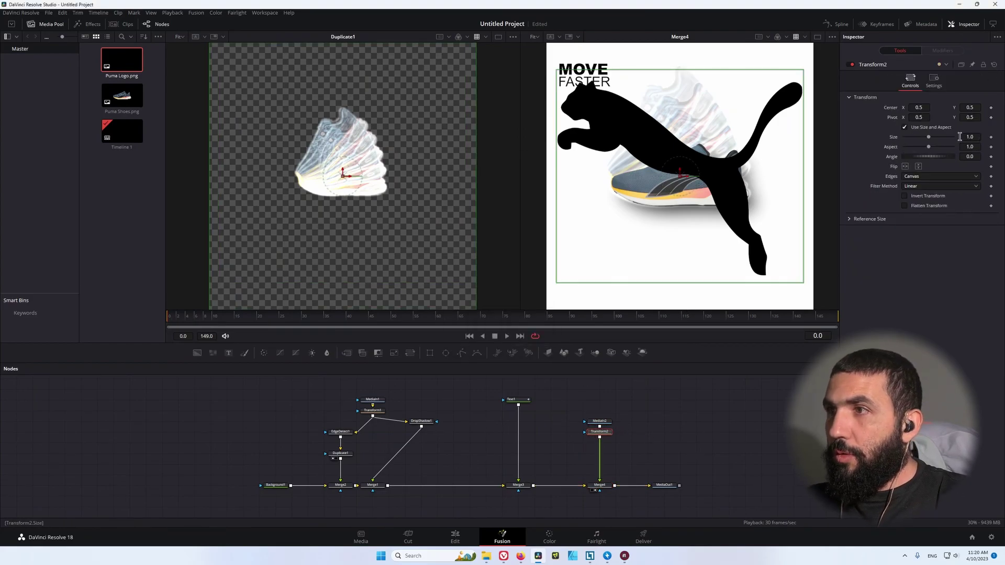
pyautogui.moveTo(930, 137); pyautogui.dragTo(910, 135)
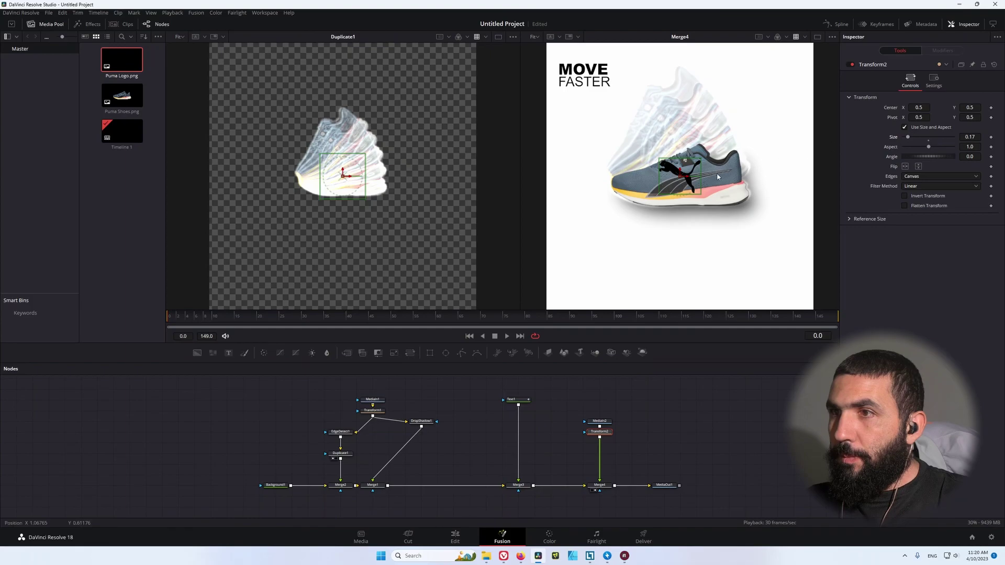
pyautogui.moveTo(681, 175); pyautogui.dragTo(785, 285)
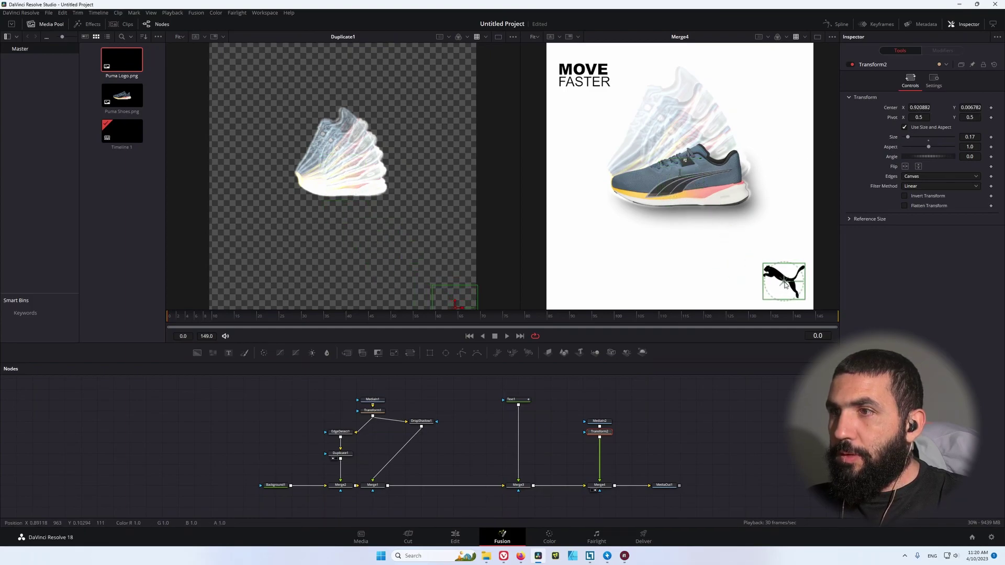
pyautogui.click(760, 392)
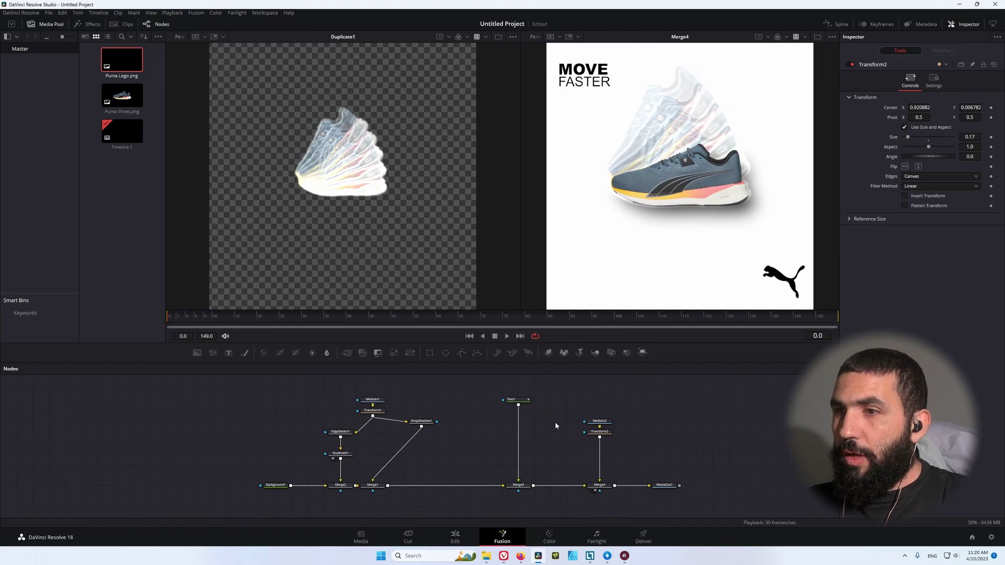
# - Add a #55aaff light-blue Background node, mask it with a Rectangle, and merge it into the logo branch
pyautogui.click(197, 352)
pyautogui.click(925, 145)
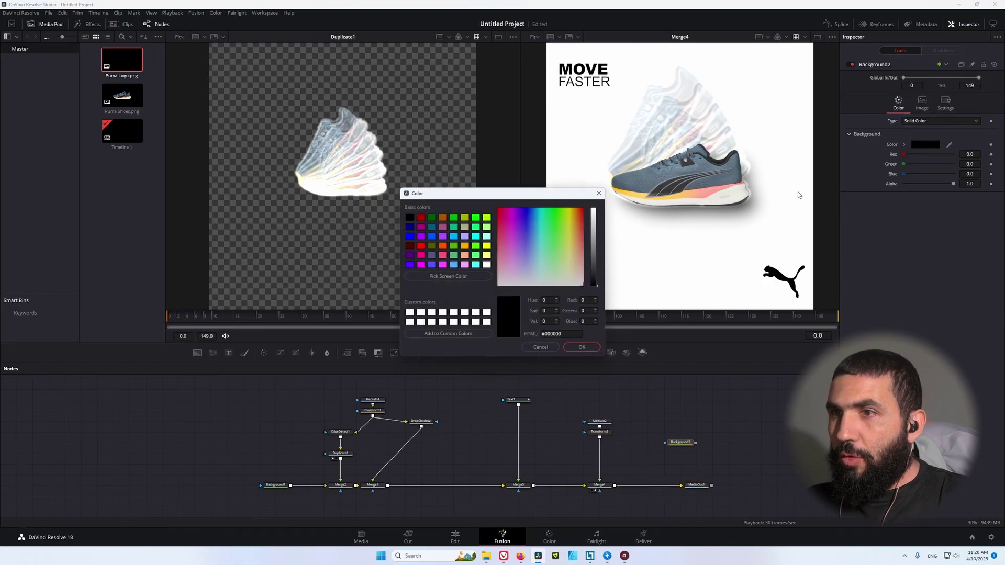
pyautogui.click(453, 265)
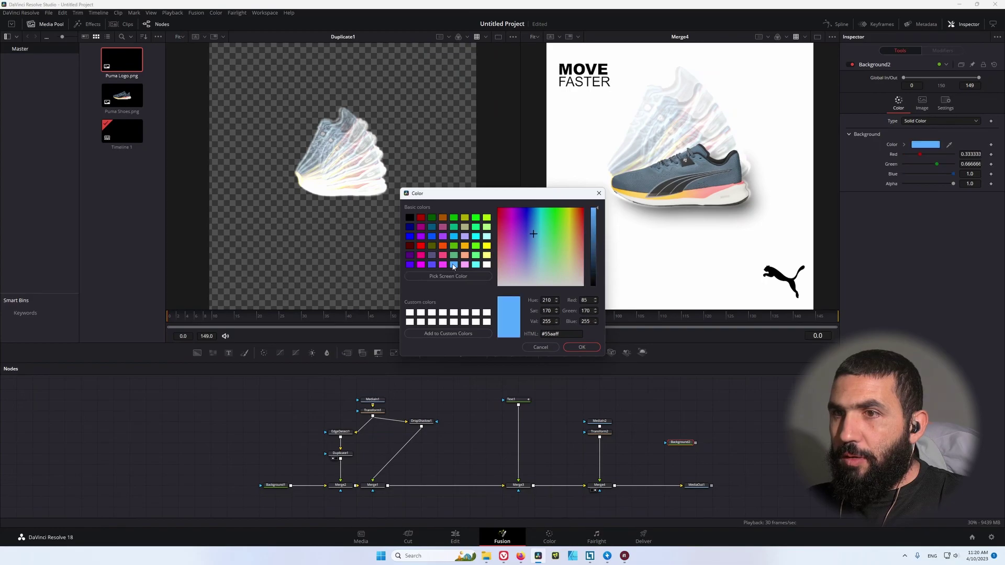
pyautogui.click(592, 348)
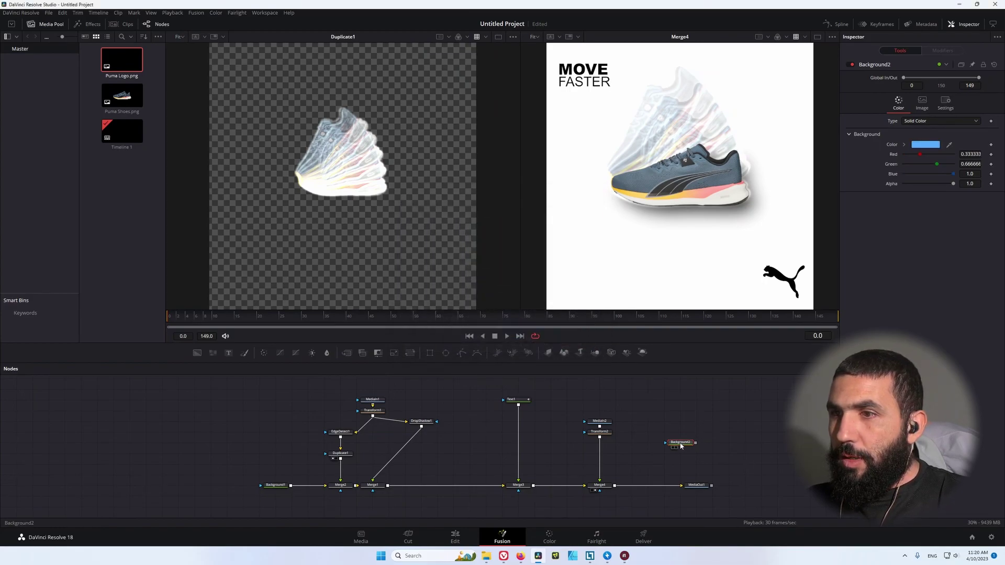
pyautogui.click(429, 353)
pyautogui.moveTo(695, 443)
pyautogui.mouseDown()
pyautogui.moveTo(600, 439)
pyautogui.moveTo(593, 457)
pyautogui.moveTo(680, 453)
pyautogui.mouseUp()
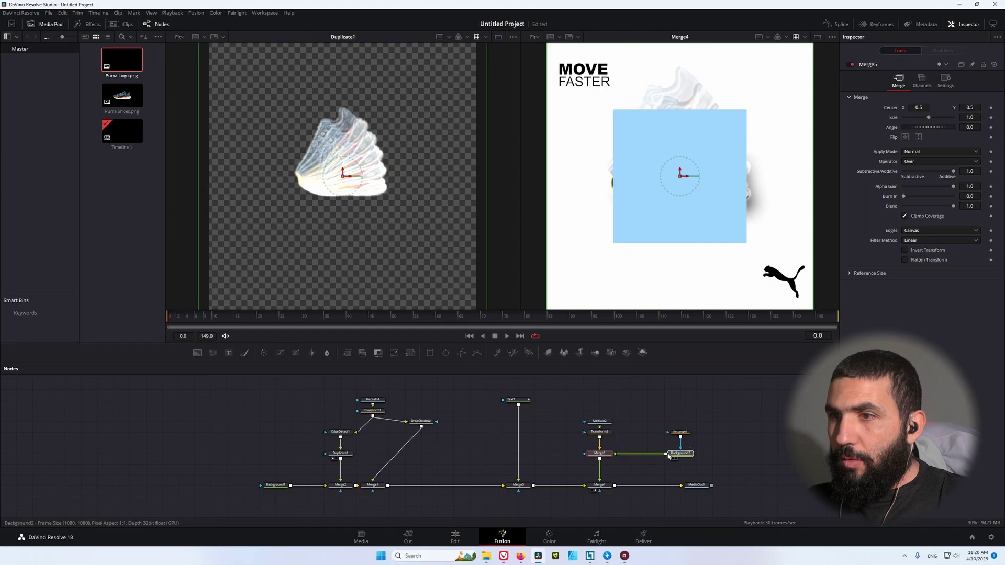
# - Move the blue box toward the lower-right and swap the merge layers so the logo sits on top
pyautogui.click(681, 432)
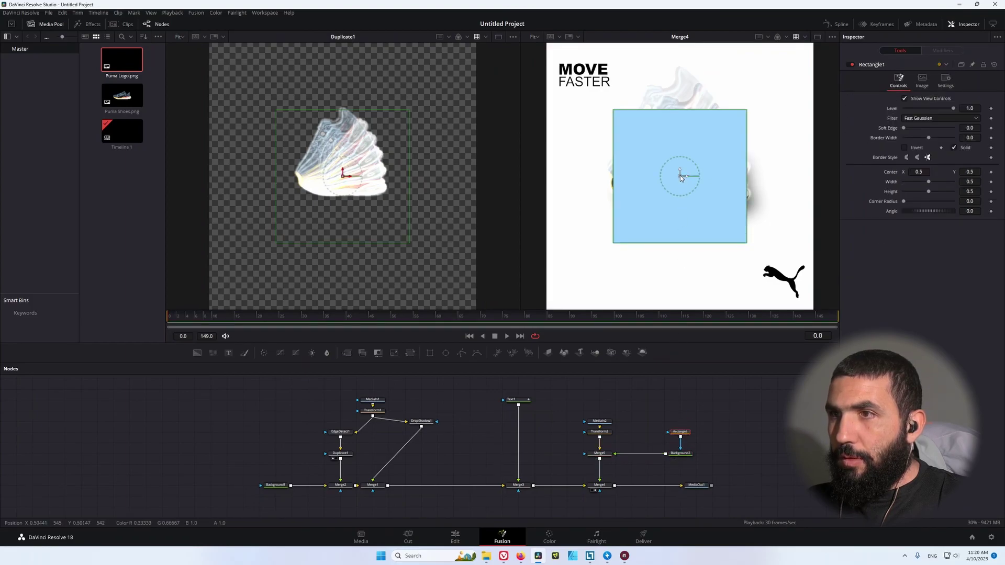
pyautogui.moveTo(680, 176); pyautogui.dragTo(750, 245)
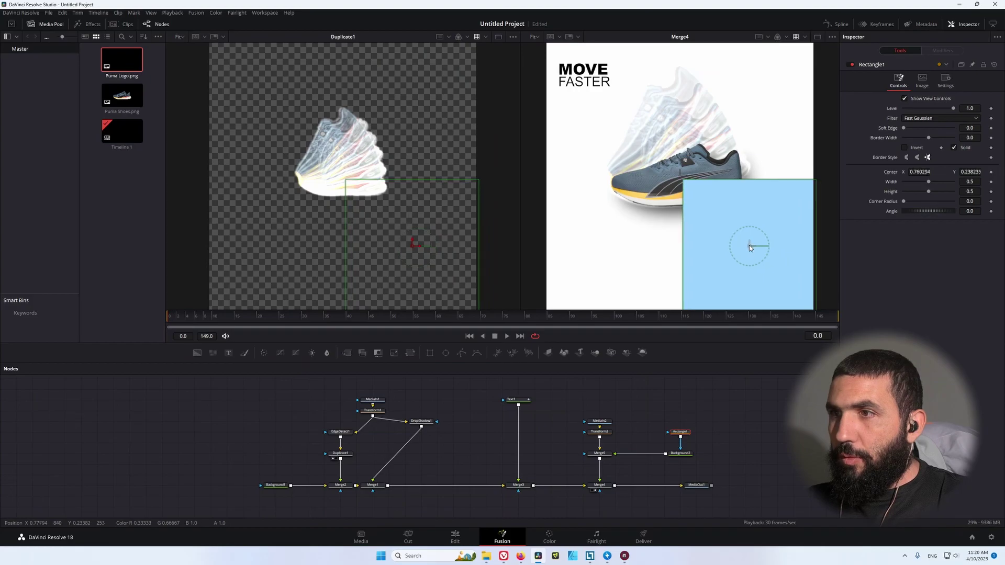
pyautogui.click(597, 455)
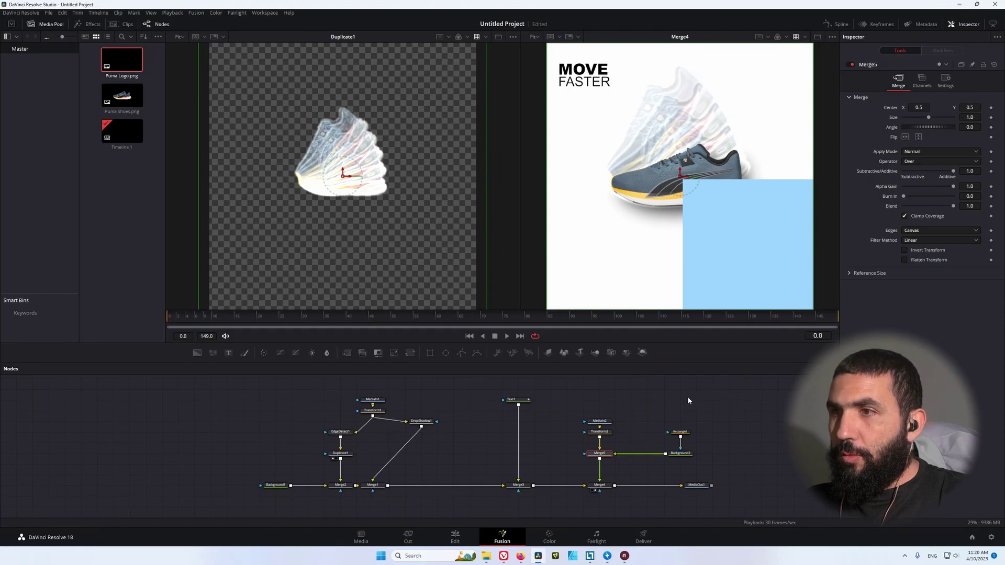
pyautogui.hotkey('ctrl', 't')
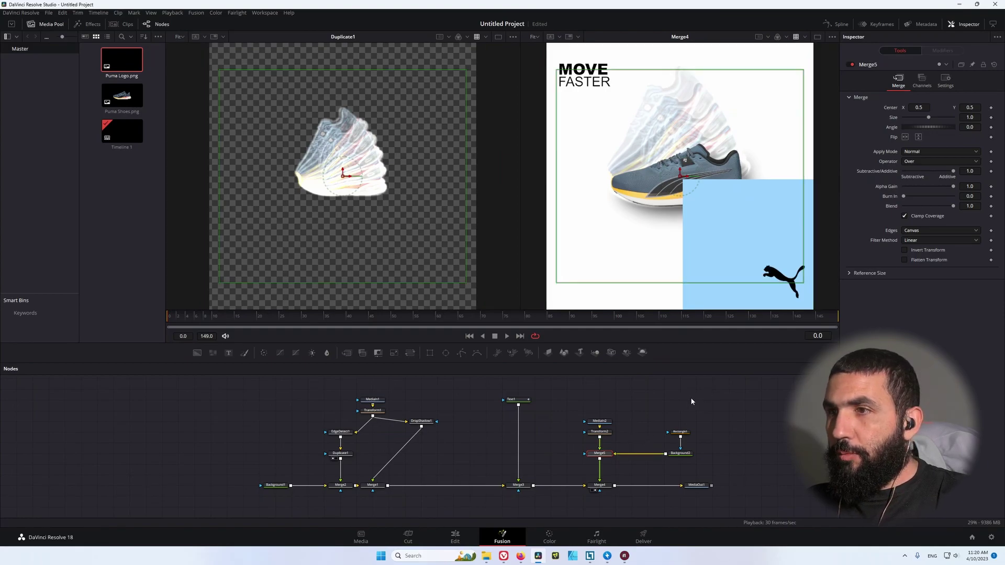
# - Round the rectangle's corners, tilt it, and push it partly off the bottom-right edge
pyautogui.click(680, 432)
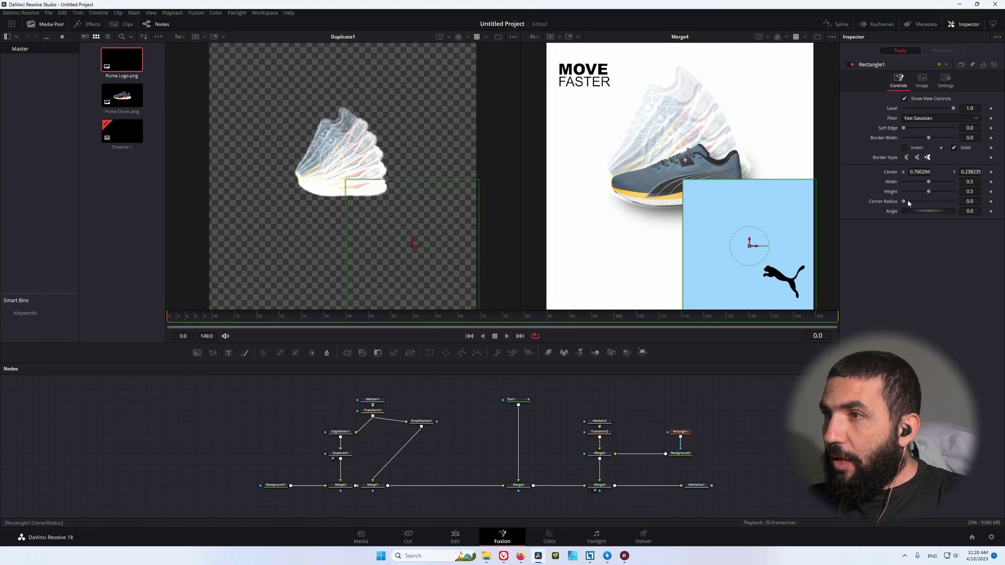
pyautogui.moveTo(908, 202); pyautogui.dragTo(930, 209)
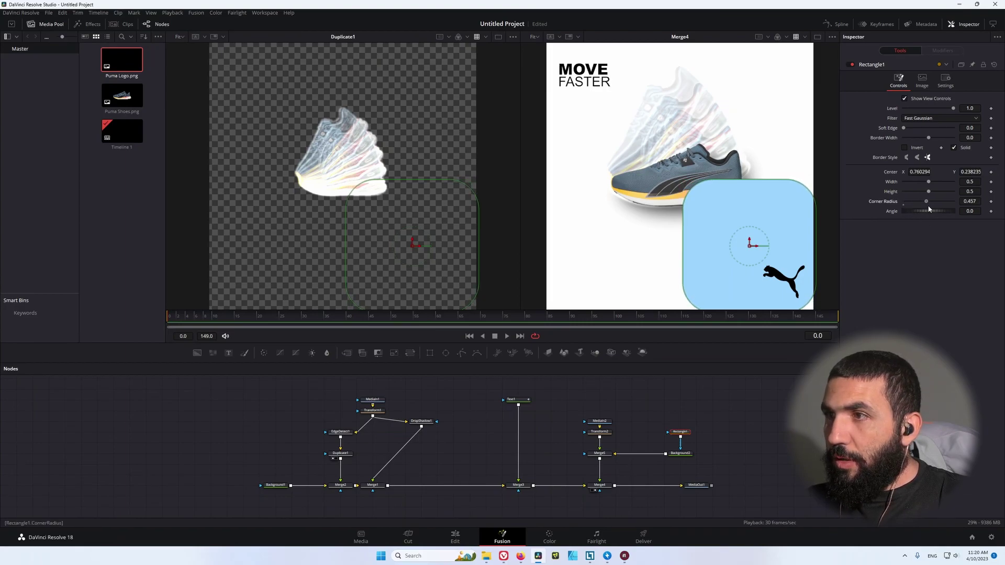
pyautogui.moveTo(912, 173); pyautogui.dragTo(916, 213)
pyautogui.moveTo(784, 289); pyautogui.dragTo(819, 287)
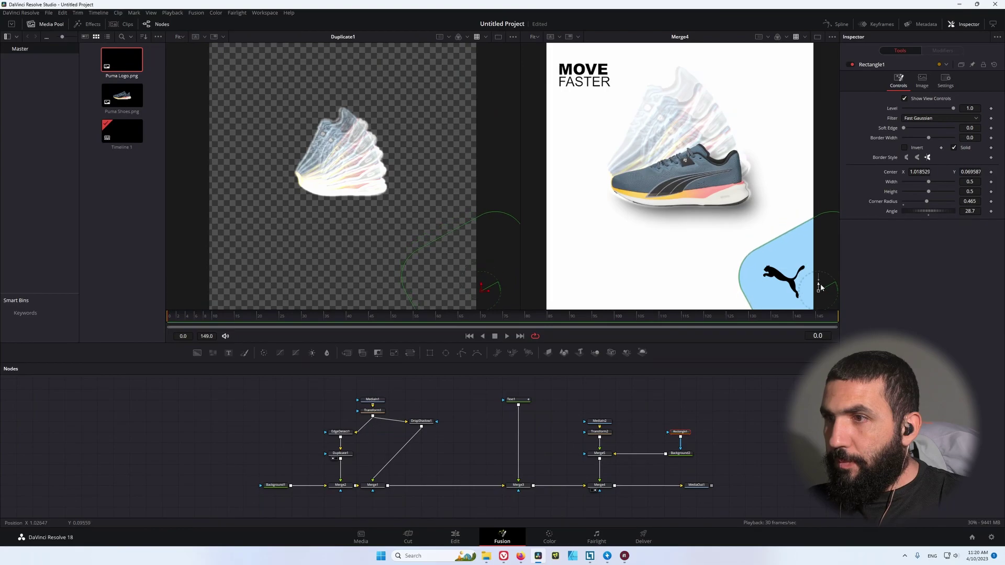
pyautogui.moveTo(929, 216); pyautogui.dragTo(929, 212)
pyautogui.moveTo(818, 285); pyautogui.dragTo(835, 289)
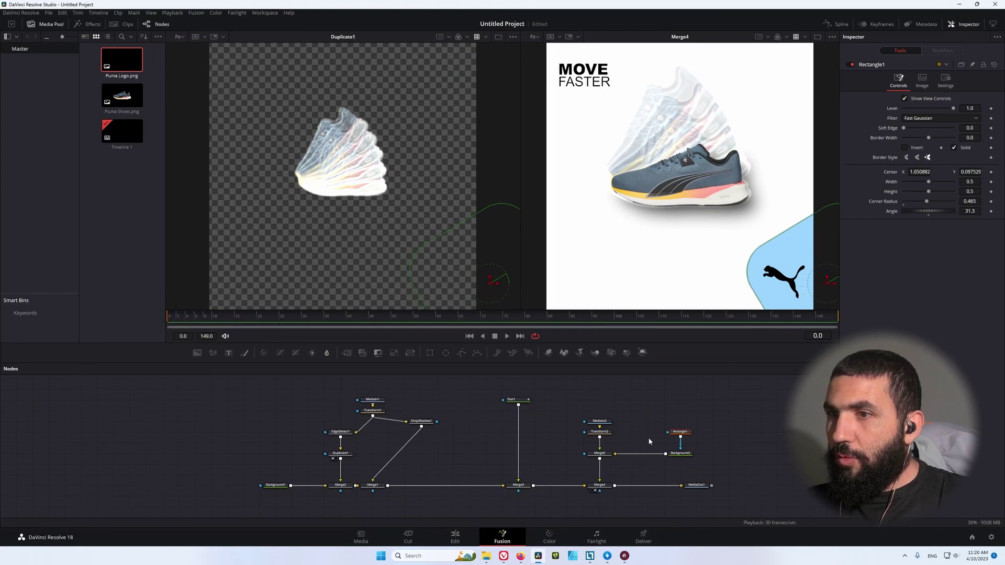
# - Switch the blue Background's fill type to a gradient
pyautogui.click(680, 454)
pyautogui.click(922, 121)
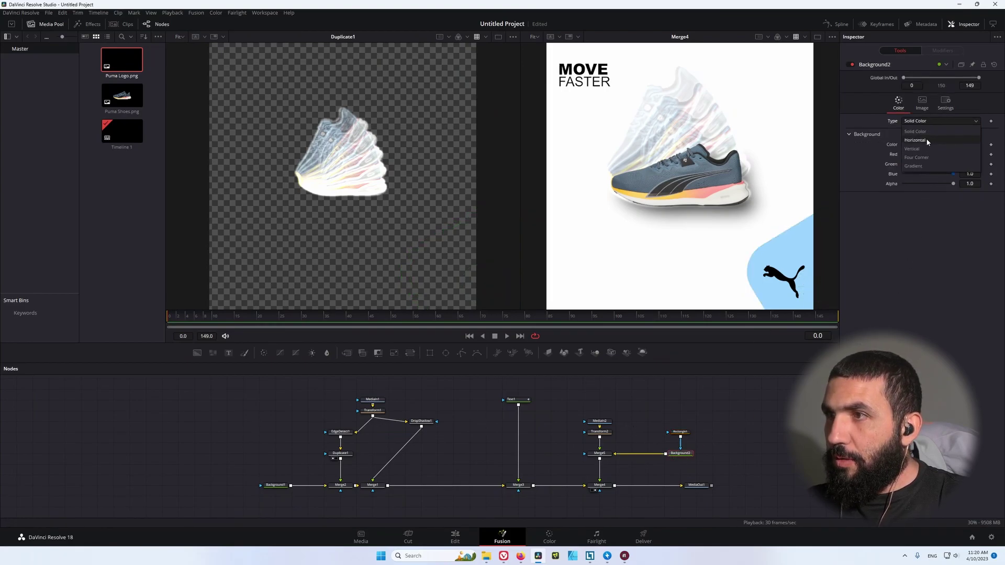
pyautogui.click(921, 166)
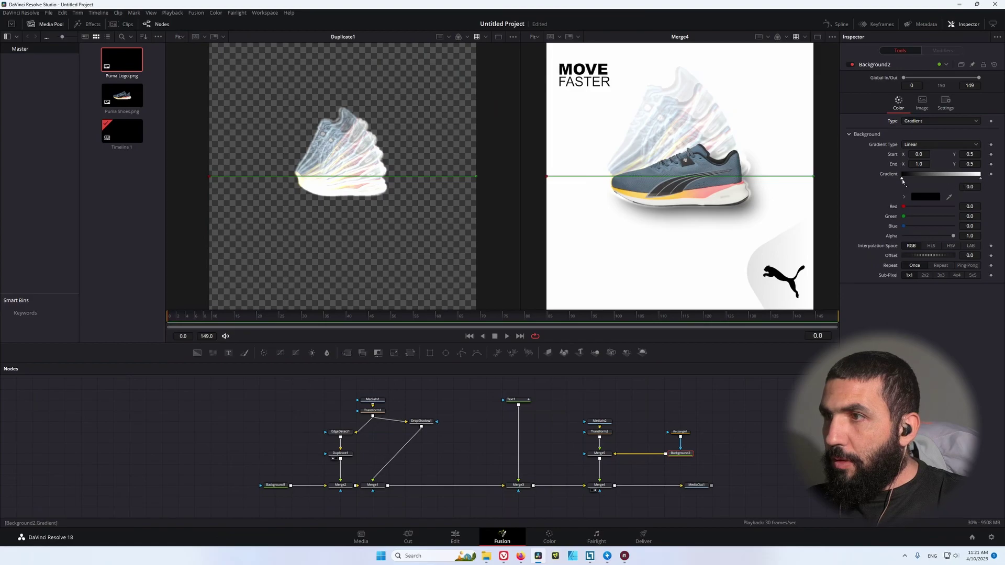
# - Colour the gradient light blue #55aaff, place its start and end handles, and select both nodes
pyautogui.click(925, 197)
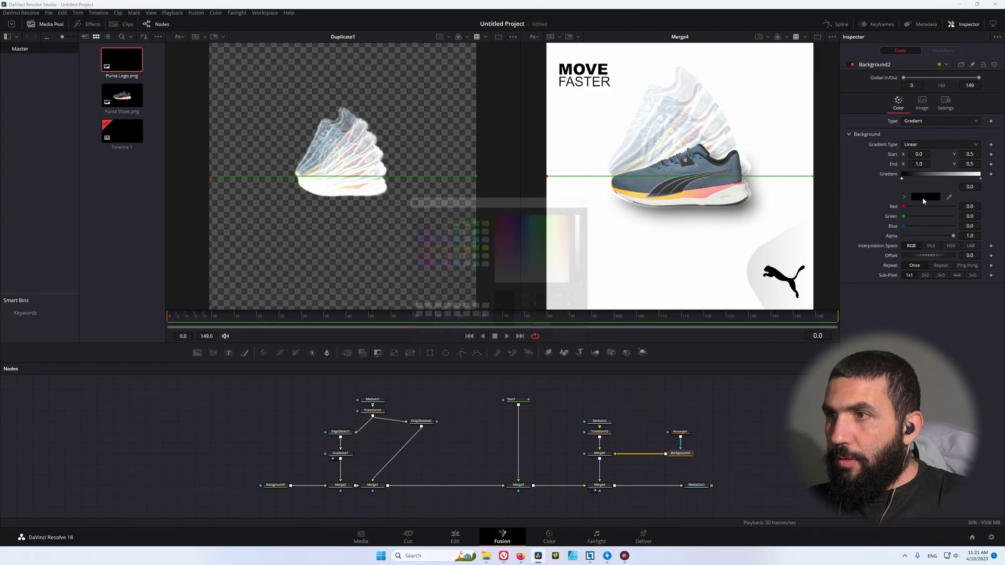
pyautogui.click(453, 265)
pyautogui.click(580, 347)
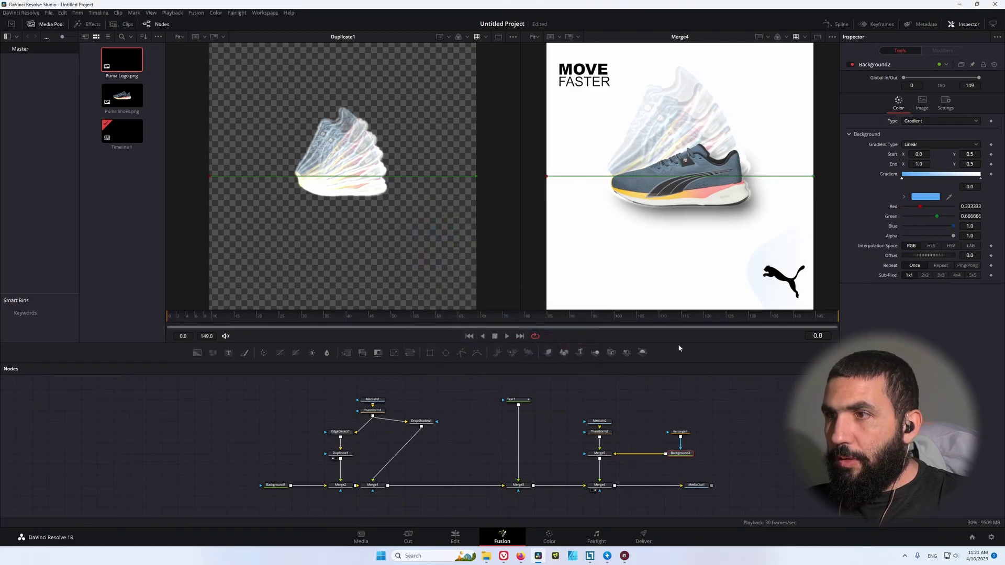
pyautogui.moveTo(546, 177); pyautogui.dragTo(785, 308)
pyautogui.moveTo(813, 180); pyautogui.dragTo(779, 233)
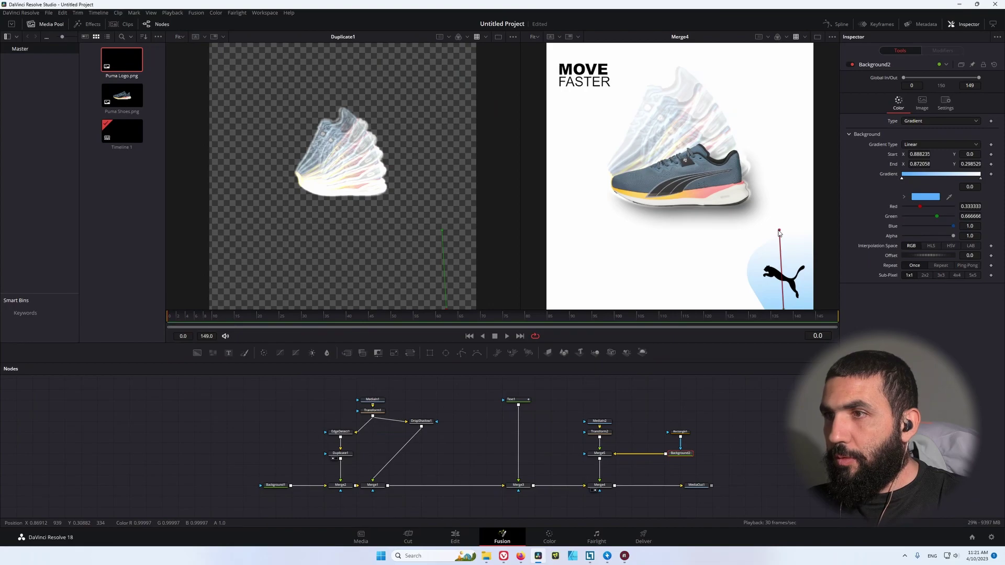
pyautogui.moveTo(655, 403); pyautogui.dragTo(705, 468)
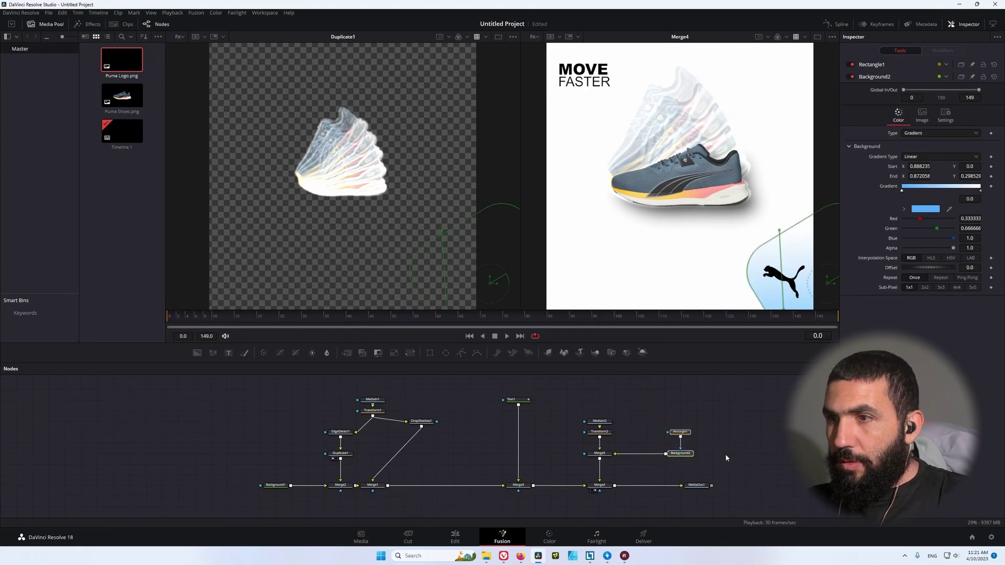
# - Paste copies of Rectangle1 and Background2 and merge Background2_1 into the text composite as Merge6
pyautogui.click(617, 404)
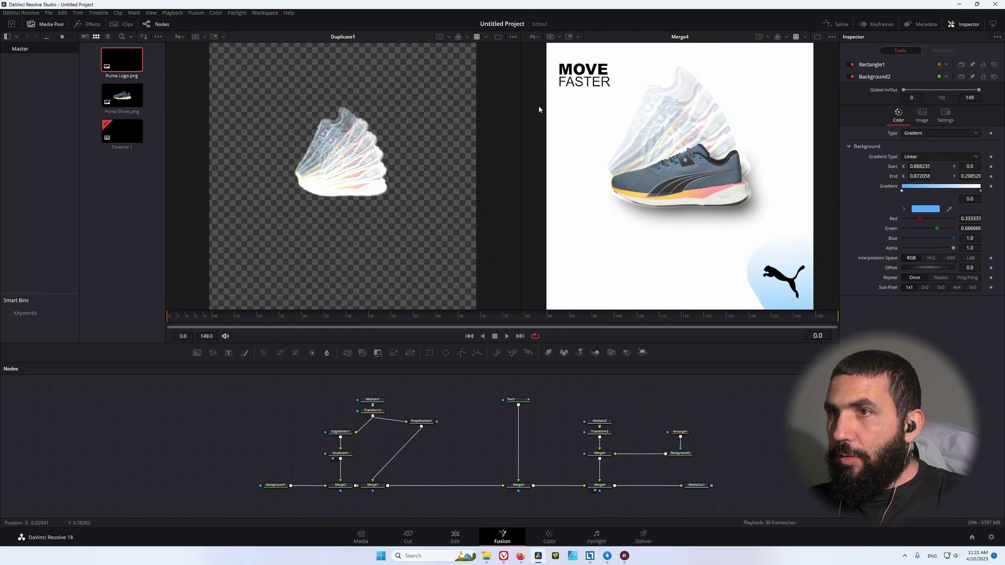
pyautogui.hotkey('ctrl', 'v')
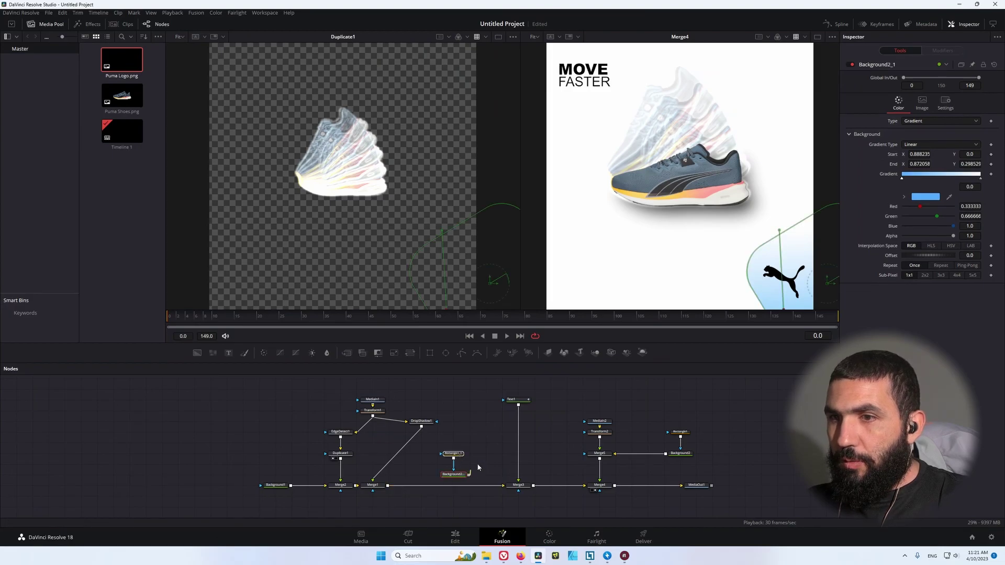
pyautogui.moveTo(479, 466); pyautogui.dragTo(518, 445)
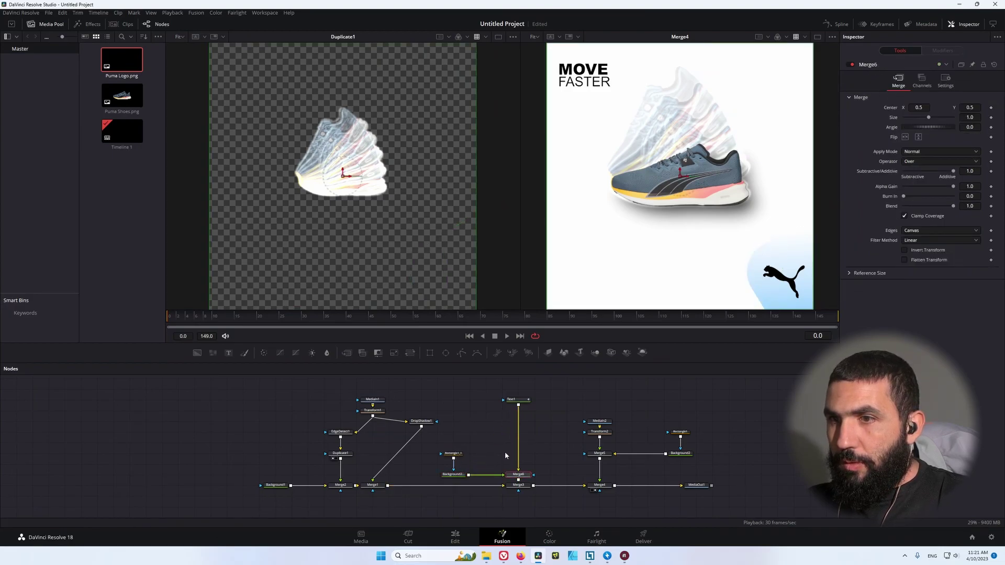
pyautogui.scroll(1, 520, 481)
pyautogui.moveTo(453, 489); pyautogui.dragTo(454, 478)
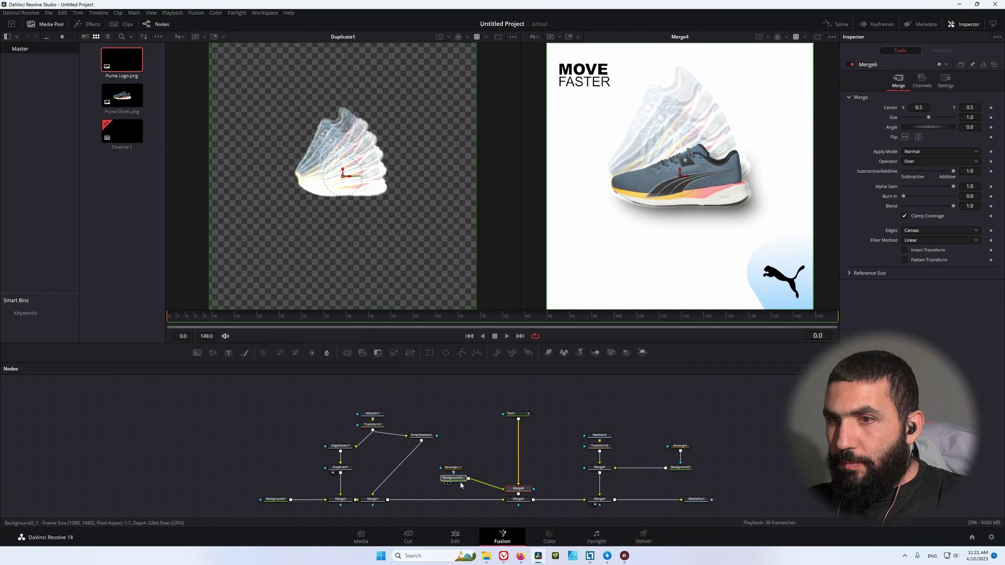
pyautogui.click(518, 489)
pyautogui.moveTo(518, 488); pyautogui.dragTo(520, 481)
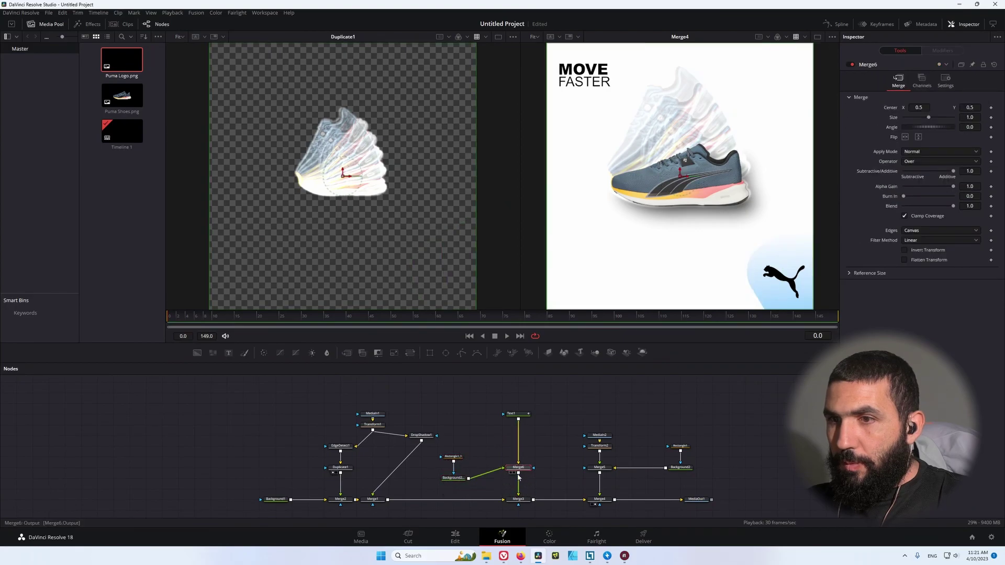
pyautogui.press('2')
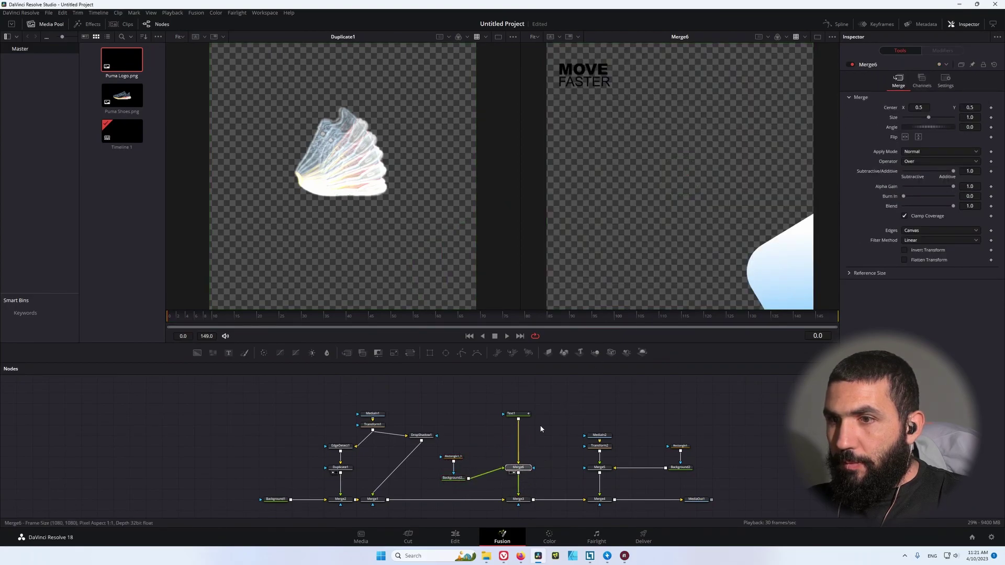
pyautogui.click(556, 459)
pyautogui.moveTo(518, 499); pyautogui.dragTo(670, 281)
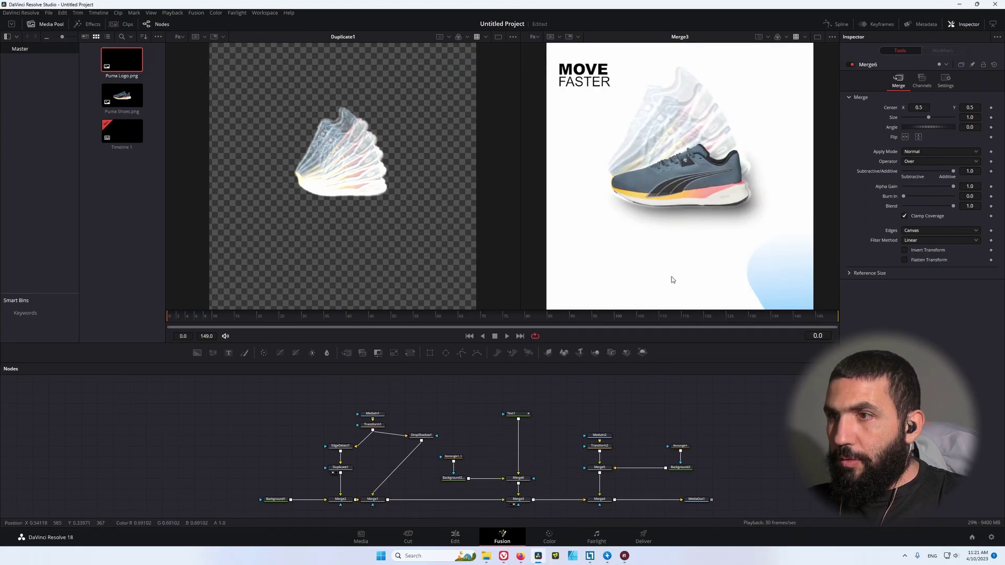
# - Move the copied rectangle and its gradient start and end points to the top-left corner
pyautogui.click(453, 456)
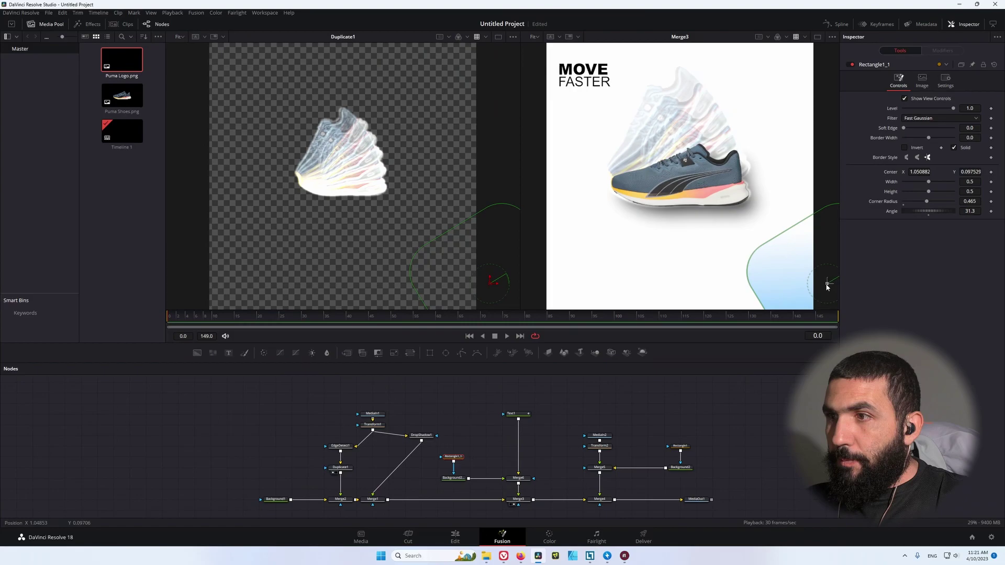
pyautogui.moveTo(827, 284); pyautogui.dragTo(583, 87)
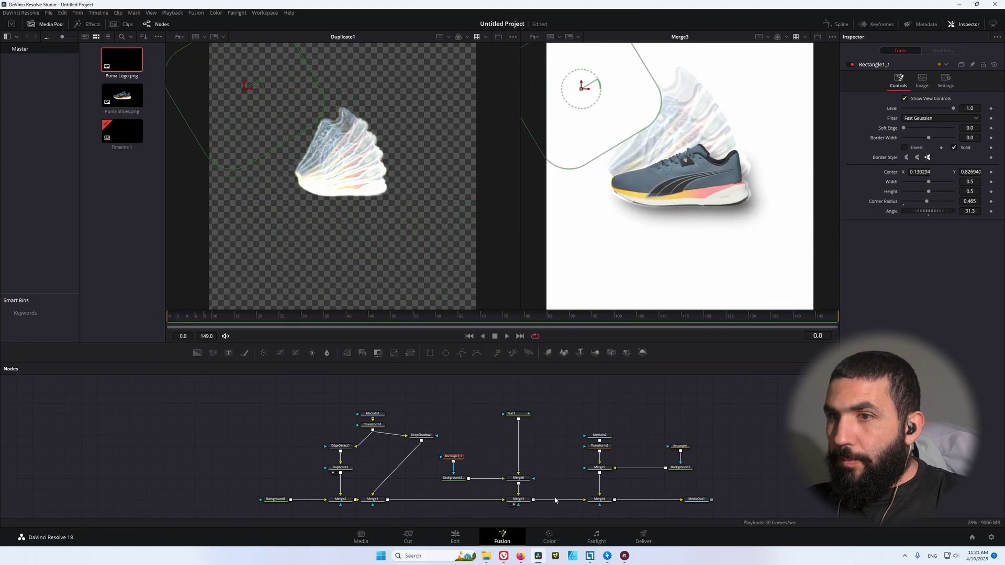
pyautogui.click(519, 478)
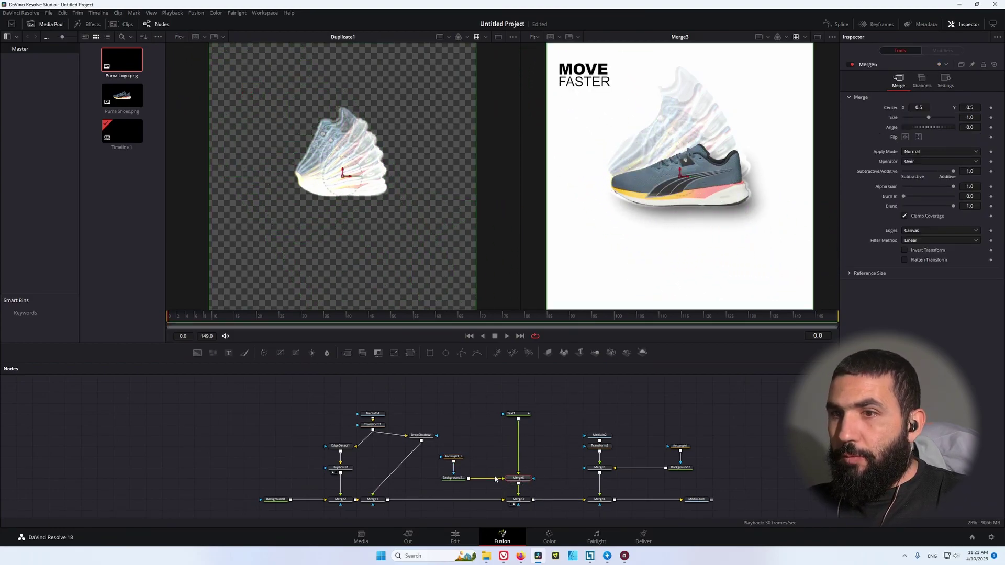
pyautogui.click(457, 478)
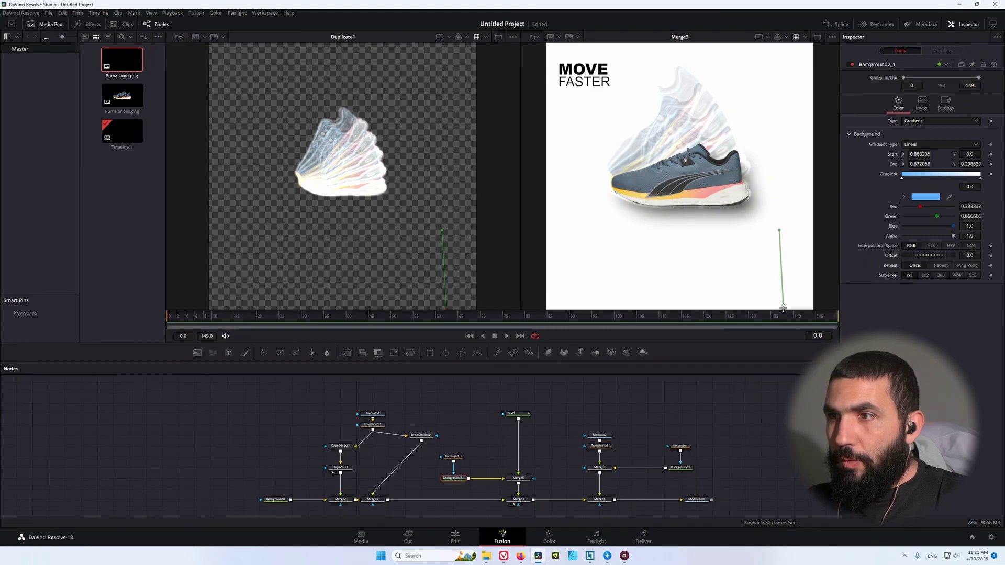
pyautogui.moveTo(784, 310); pyautogui.dragTo(575, 159)
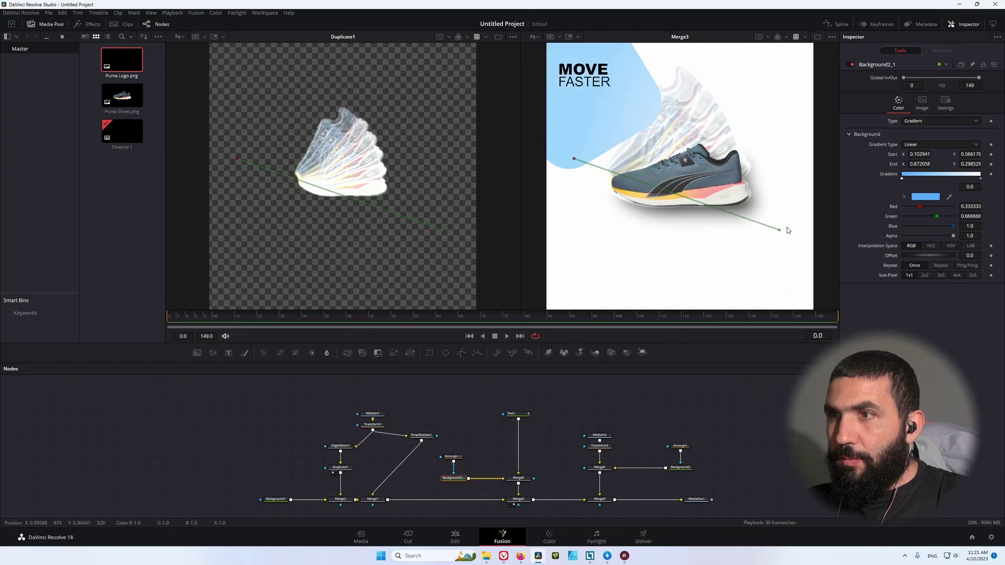
pyautogui.moveTo(777, 230); pyautogui.dragTo(581, 48)
# - Tuck the copied shape and gradient further into the top-left corner, then hide guides and fit the frame
pyautogui.scroll(3, 656, 190)
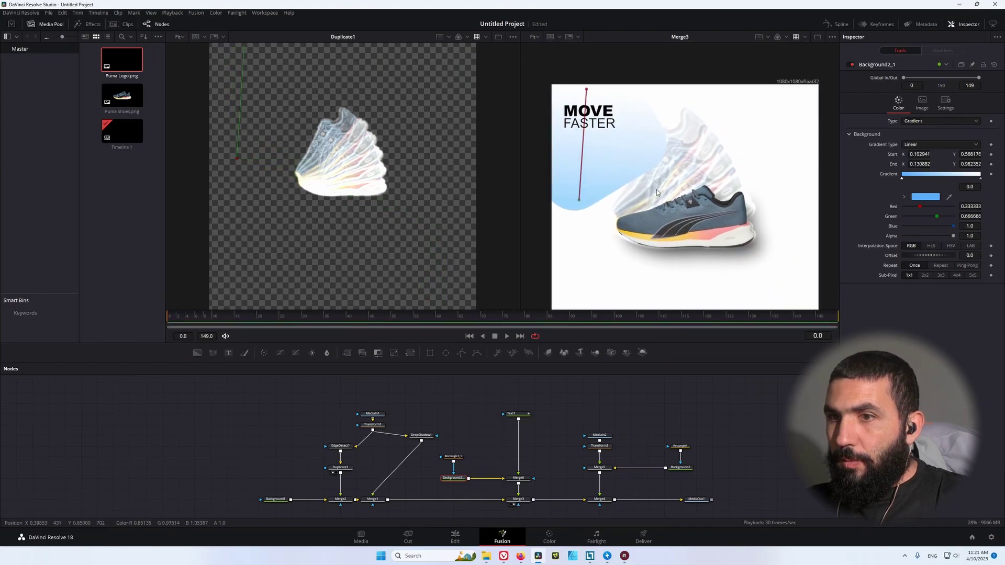
pyautogui.click(453, 456)
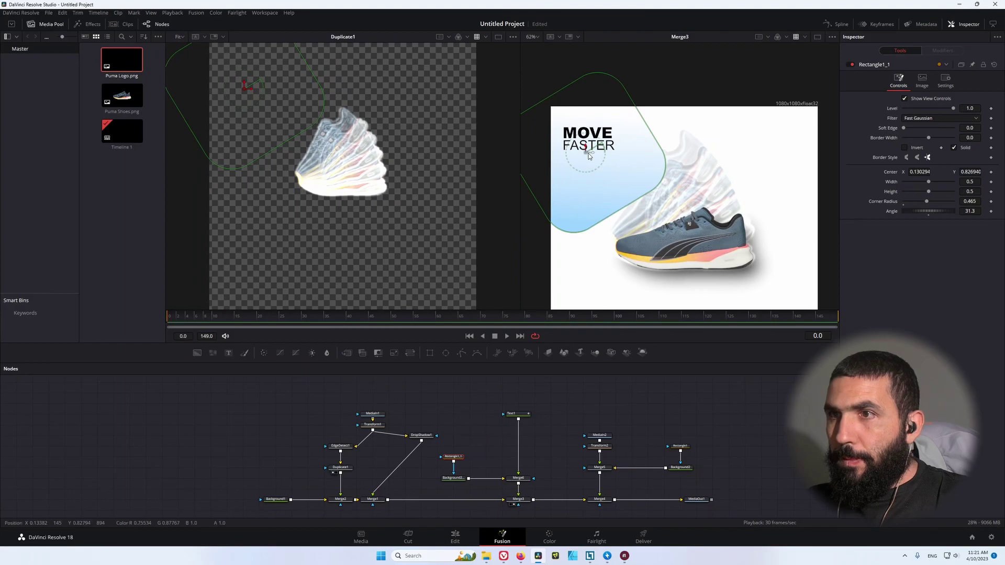
pyautogui.moveTo(570, 153); pyautogui.dragTo(560, 114)
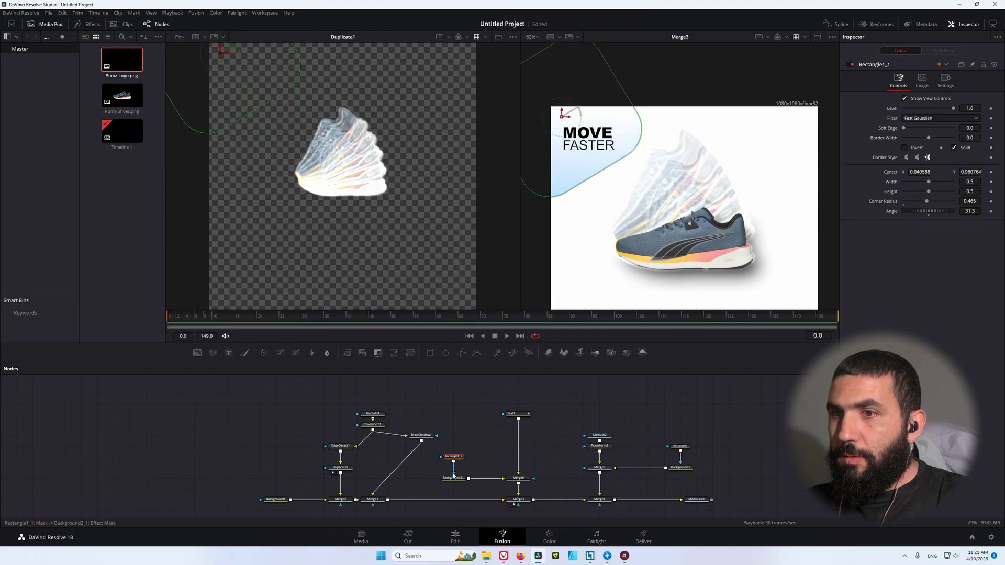
pyautogui.click(453, 476)
pyautogui.moveTo(578, 221); pyautogui.dragTo(579, 181)
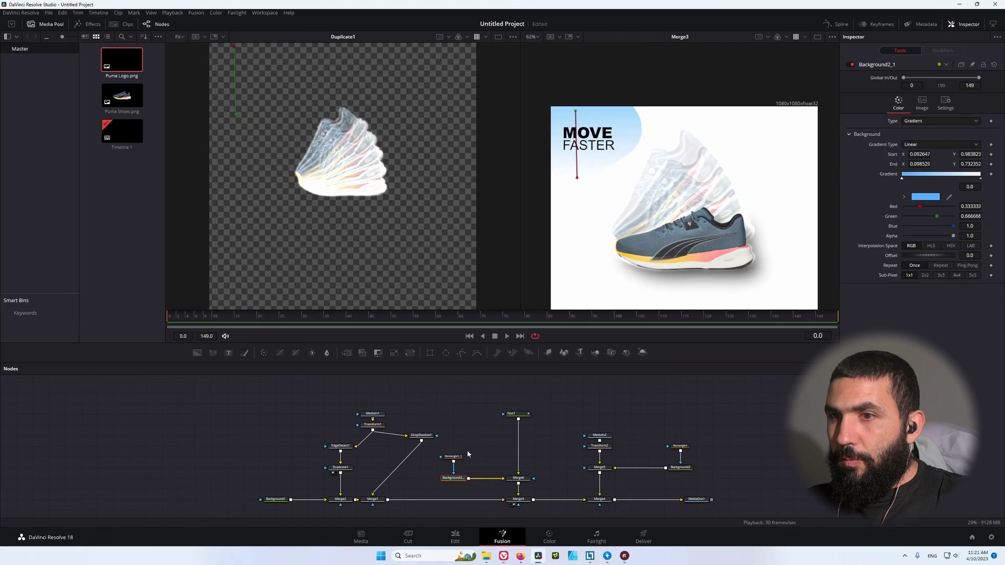
pyautogui.click(455, 457)
pyautogui.moveTo(568, 120); pyautogui.dragTo(545, 119)
pyautogui.hotkey('ctrl', 'k')
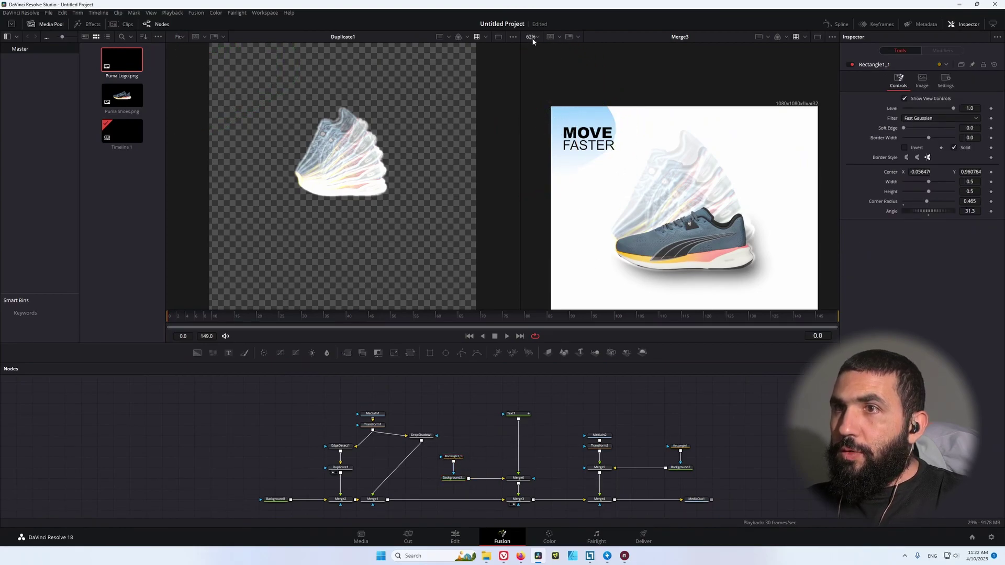
pyautogui.click(539, 36)
pyautogui.click(531, 46)
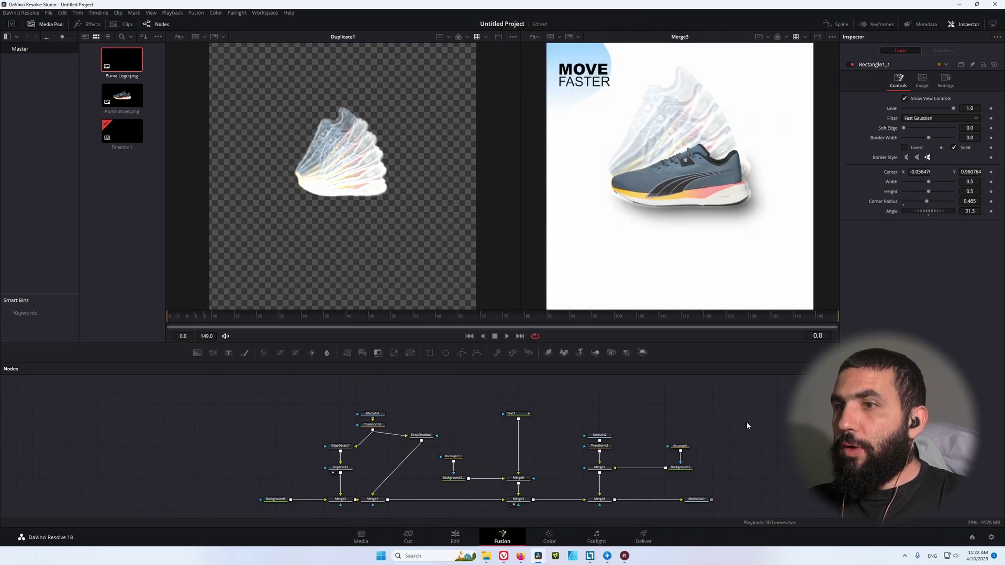
# - Add a Rectangle2 mask to the white background with width 1 and height 1
pyautogui.click(692, 503)
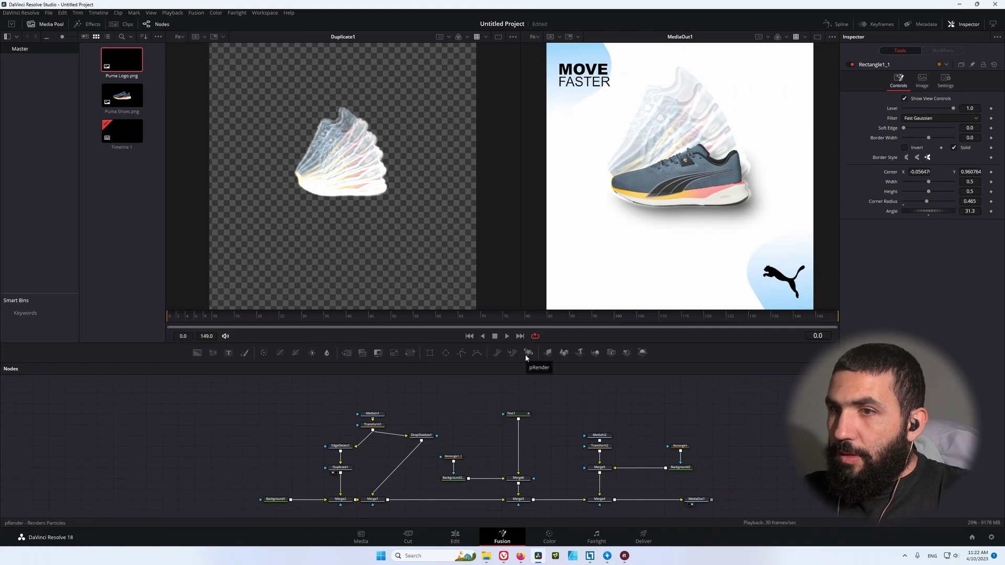
pyautogui.moveTo(269, 500); pyautogui.dragTo(220, 502)
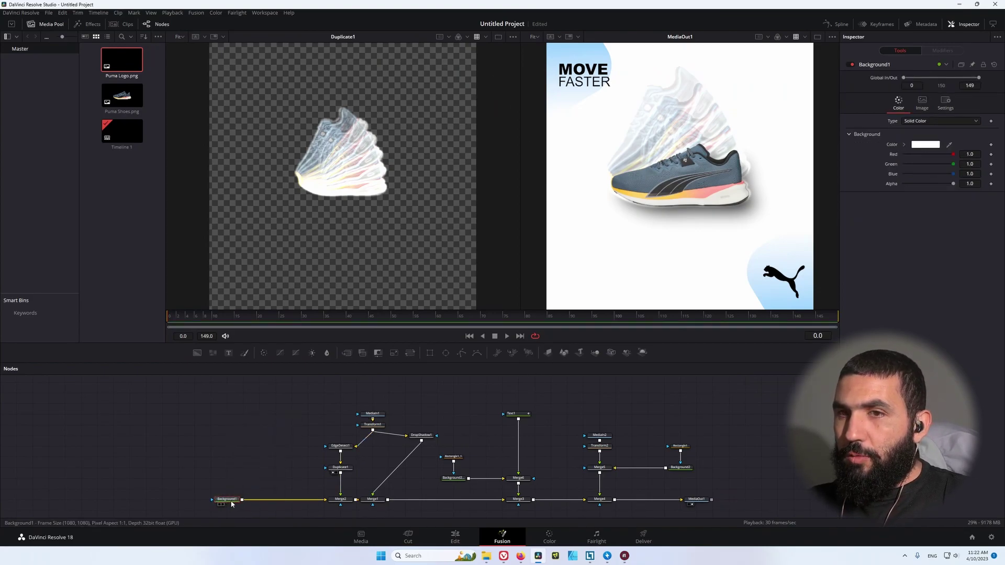
pyautogui.click(431, 354)
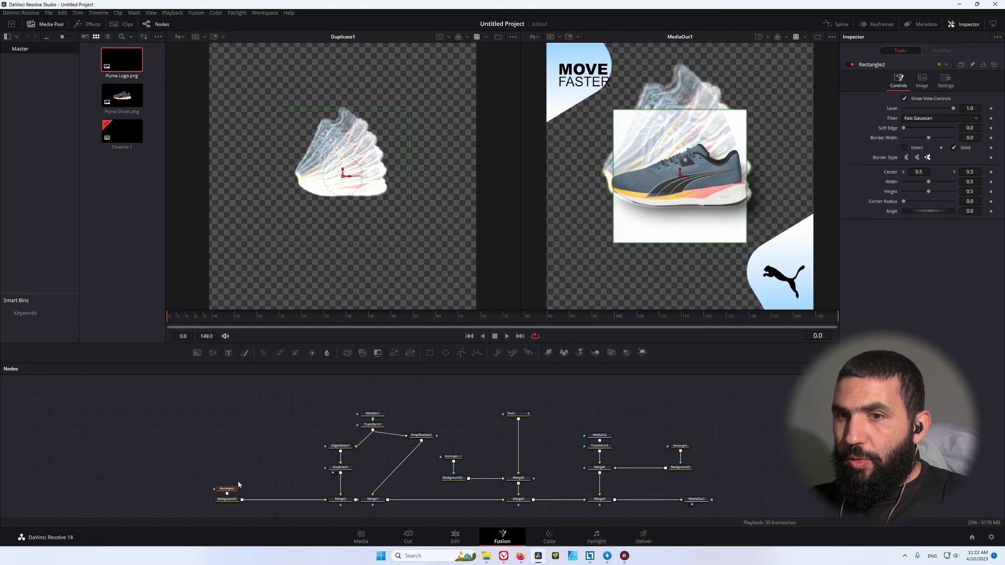
pyautogui.click(972, 181)
pyautogui.write('1')
pyautogui.press('Tab')
pyautogui.write('1')
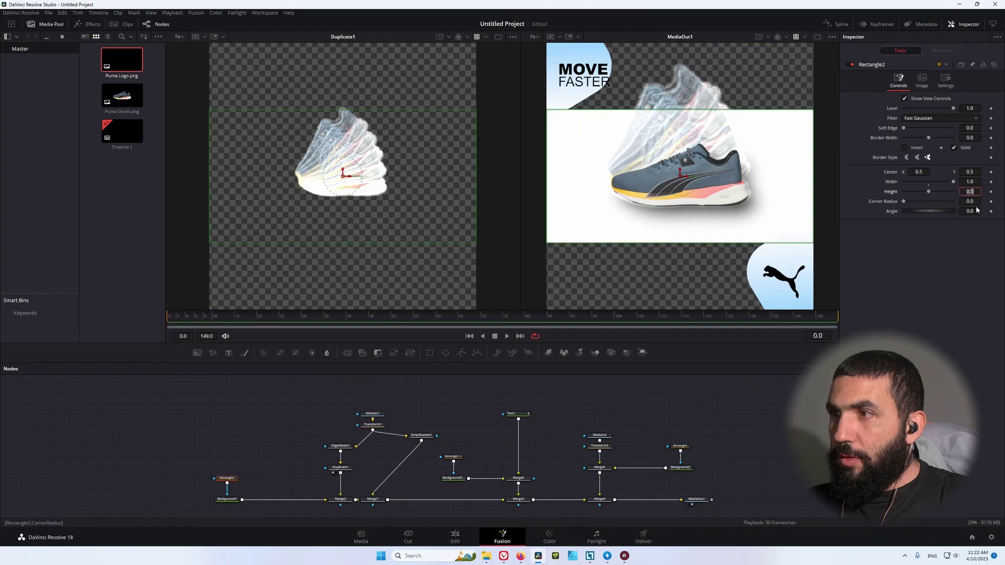
pyautogui.press('Return')
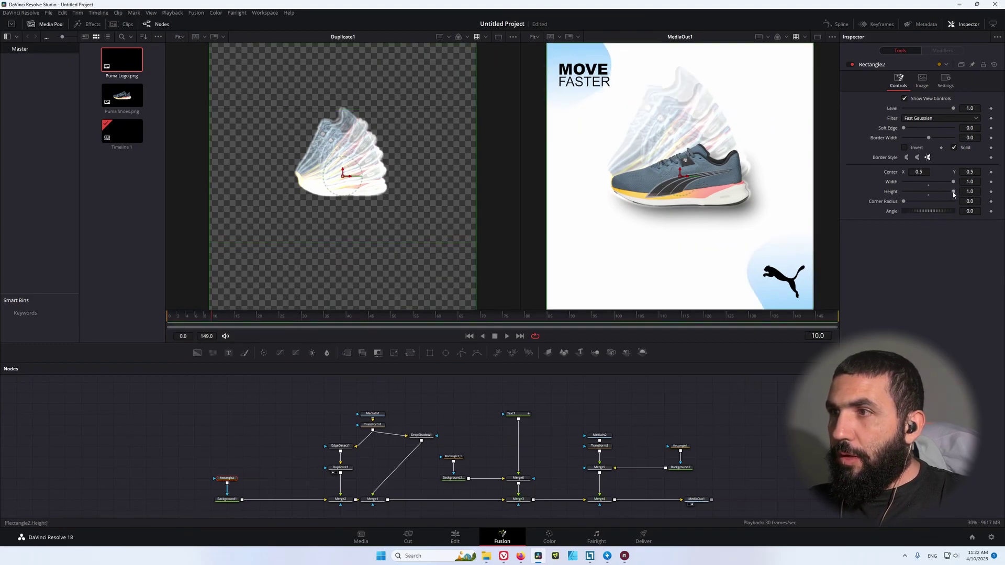
# - Keyframe the mask Height, shrinking it to 0.2 on the first frame, and play it back
pyautogui.click(991, 192)
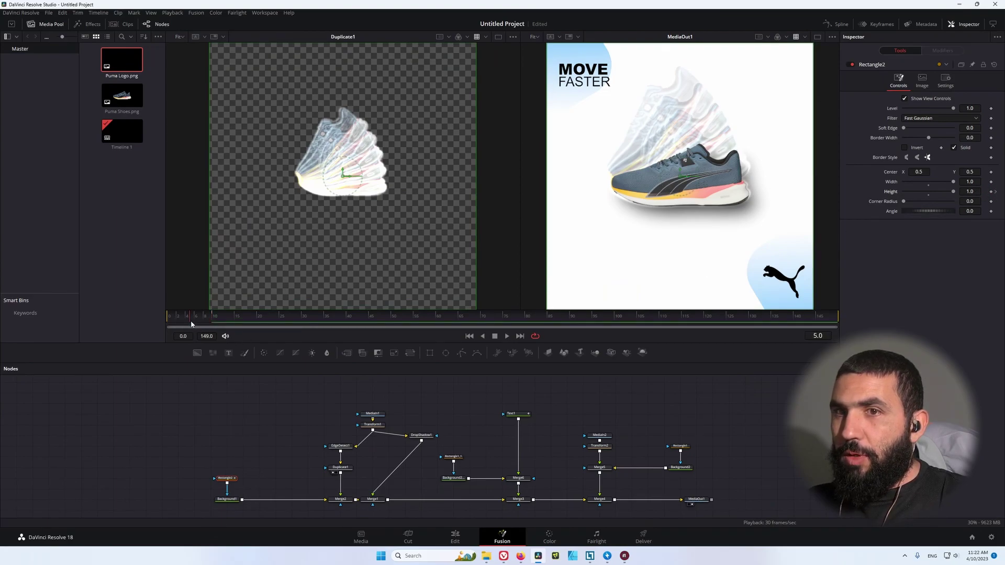
pyautogui.press('Home')
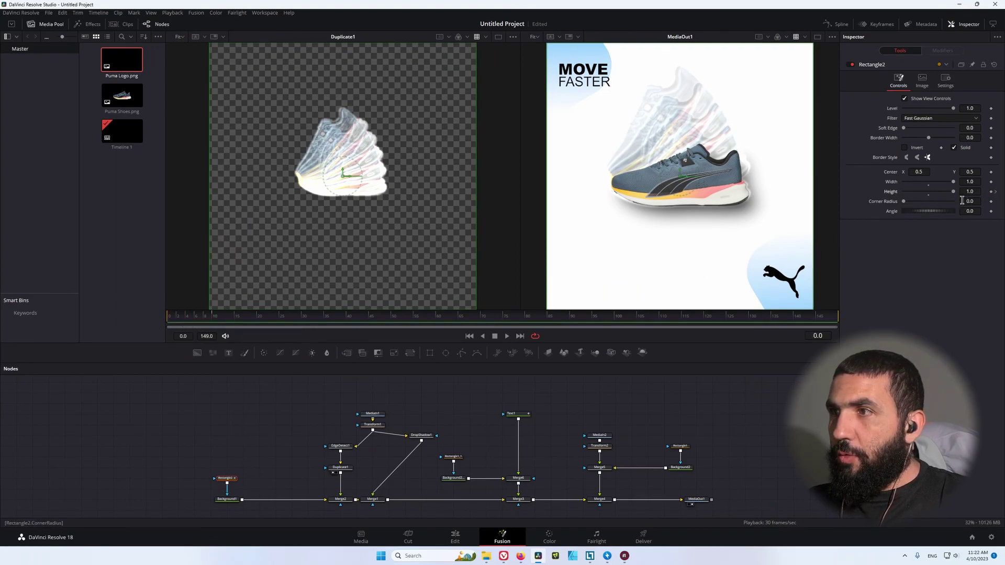
pyautogui.moveTo(954, 191); pyautogui.dragTo(913, 191)
pyautogui.press('space')
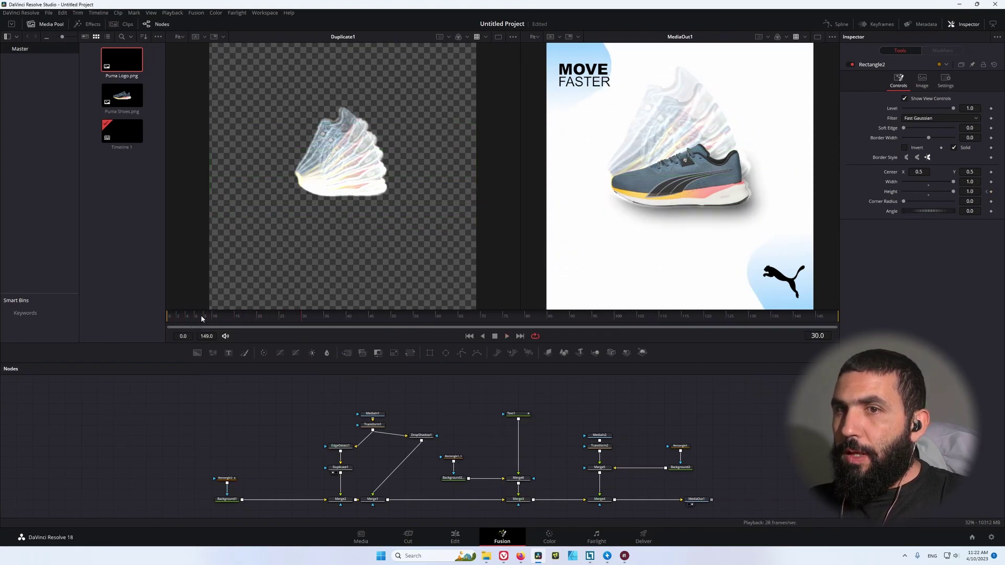
# - Smooth the Rectangle2 Height keyframes into eased curves in the Spline editor and play
pyautogui.click(227, 478)
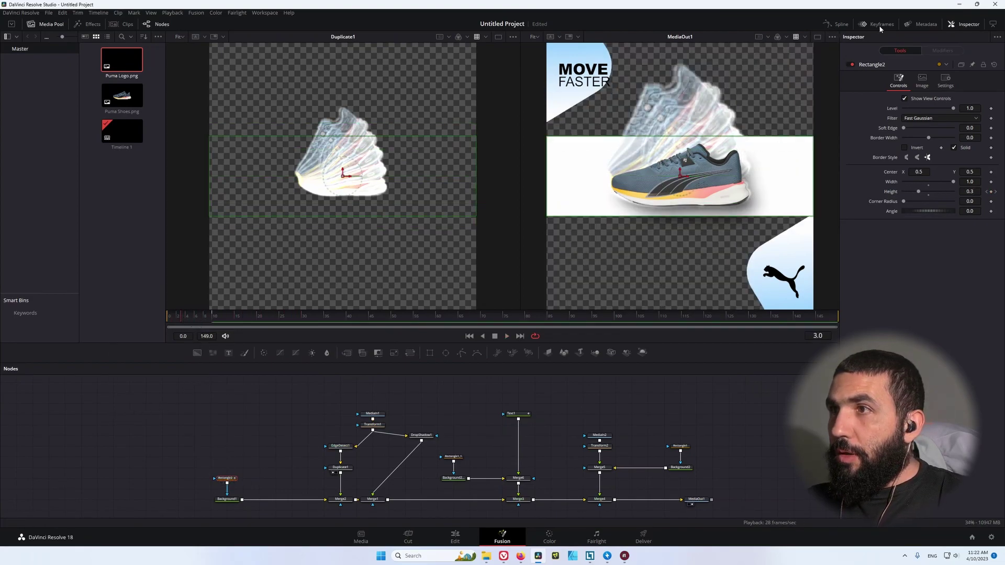
pyautogui.click(836, 25)
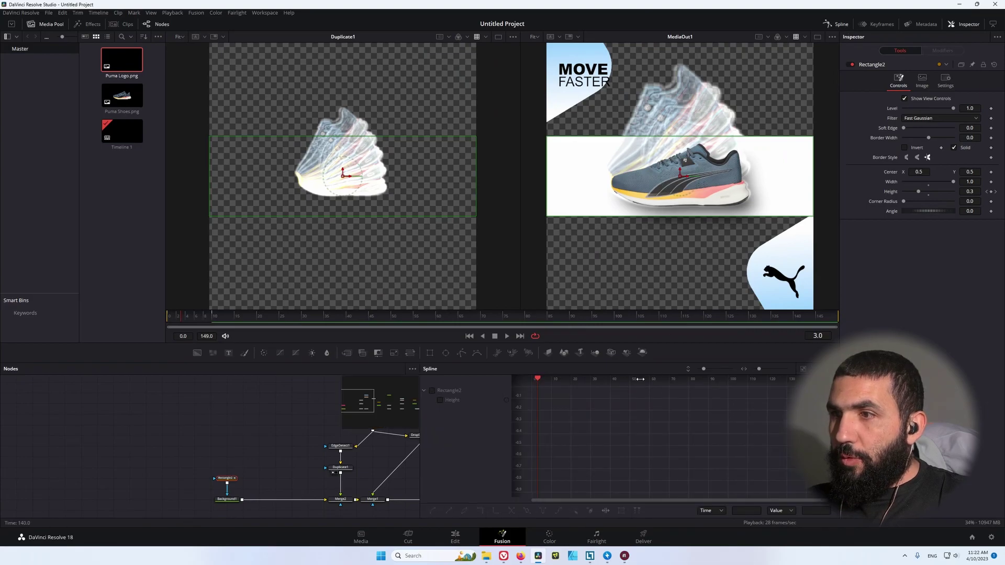
pyautogui.click(440, 401)
pyautogui.hotkey('ctrl', 'f')
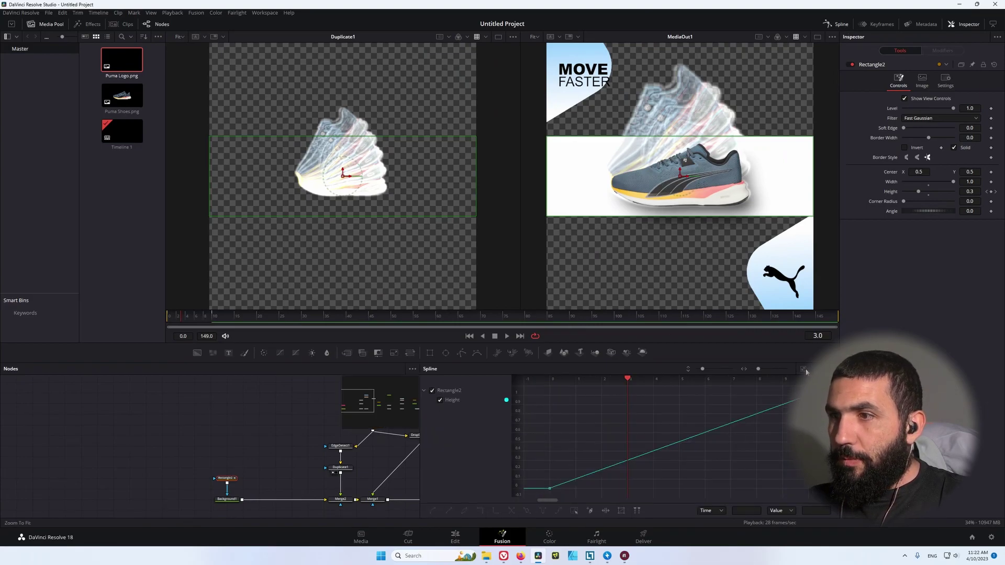
pyautogui.click(706, 415)
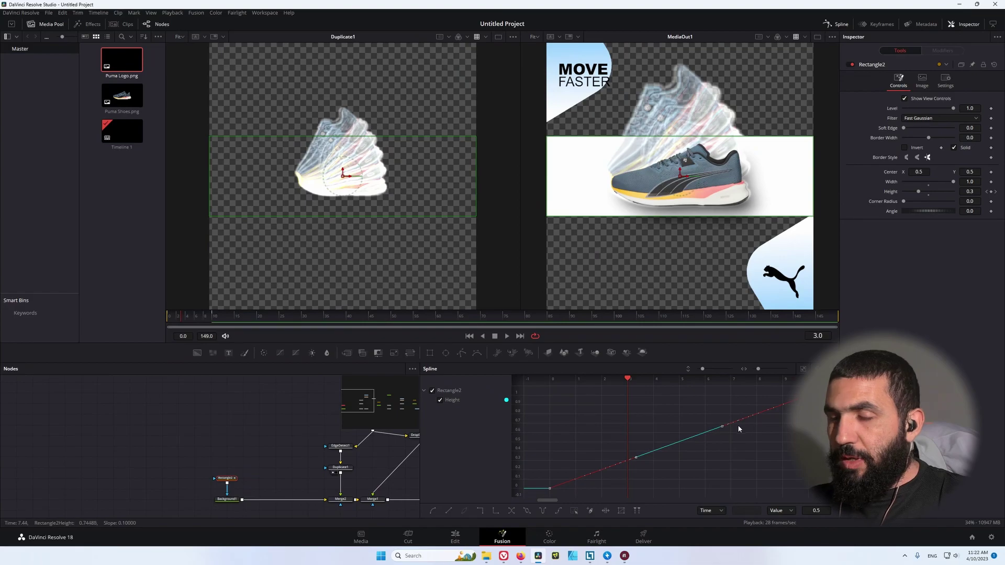
pyautogui.hotkey('shift', 's')
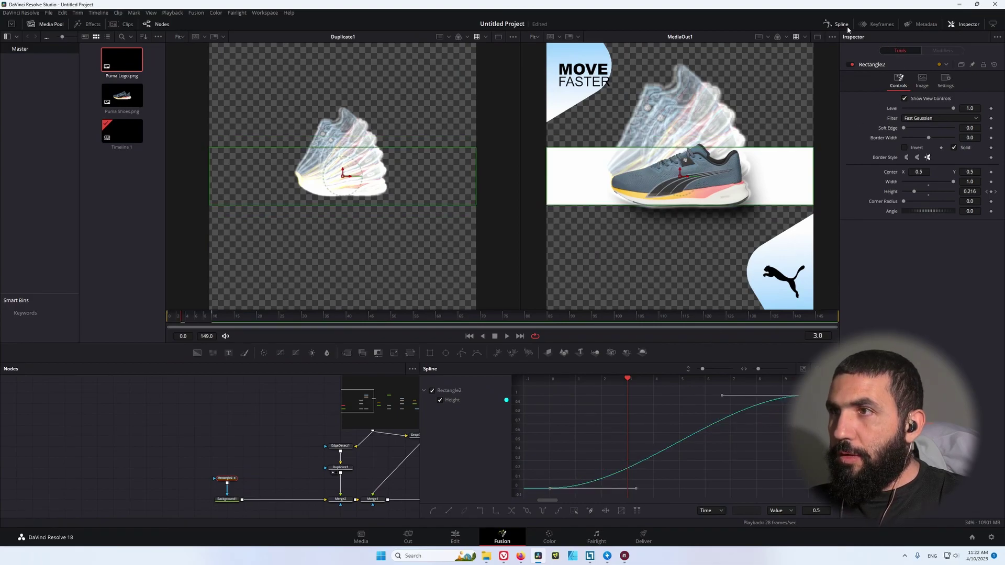
pyautogui.click(848, 27)
pyautogui.press('space')
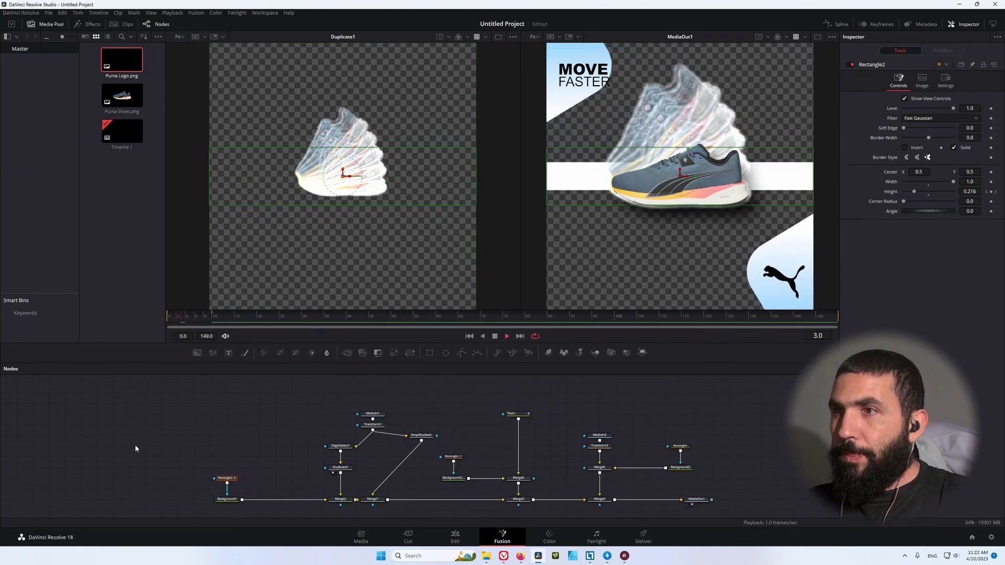
# - Select Transform1 and keyframe its Center and a 20.9° Angle at frame 30
pyautogui.press('space')
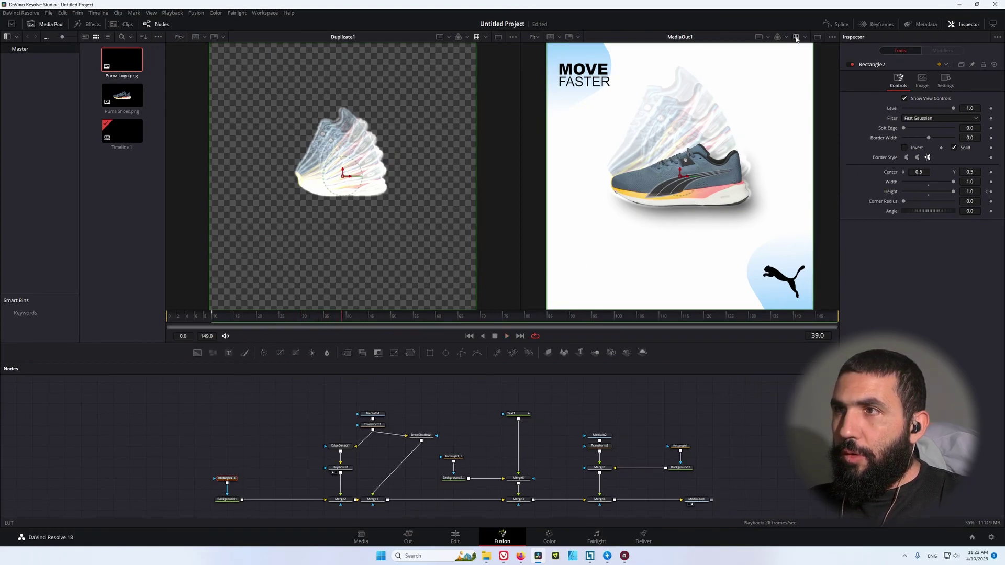
pyautogui.click(817, 38)
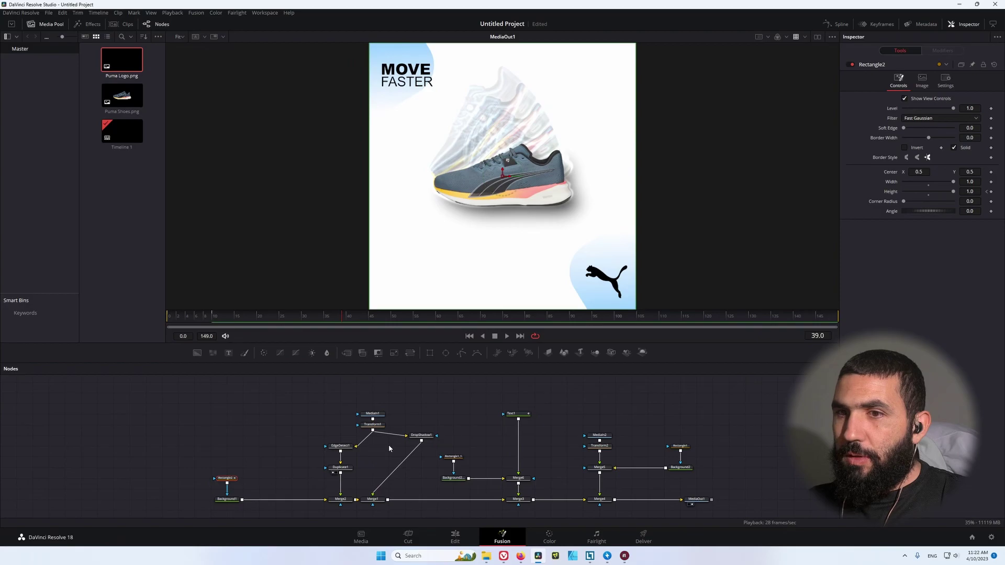
pyautogui.moveTo(360, 404)
pyautogui.mouseDown()
pyautogui.moveTo(382, 422)
pyautogui.moveTo(374, 427)
pyautogui.moveTo(375, 417)
pyautogui.mouseUp()
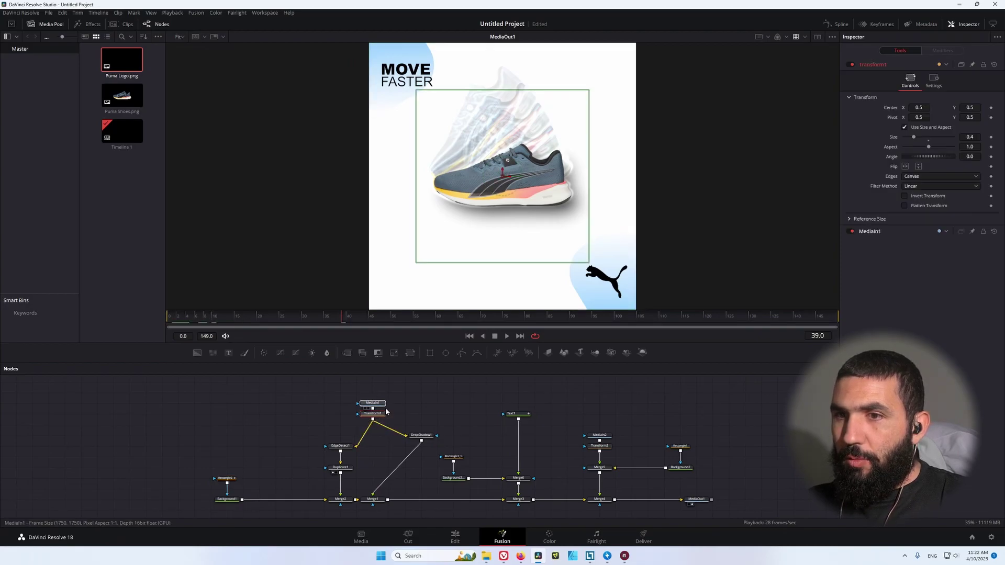
pyautogui.moveTo(218, 321); pyautogui.dragTo(214, 321)
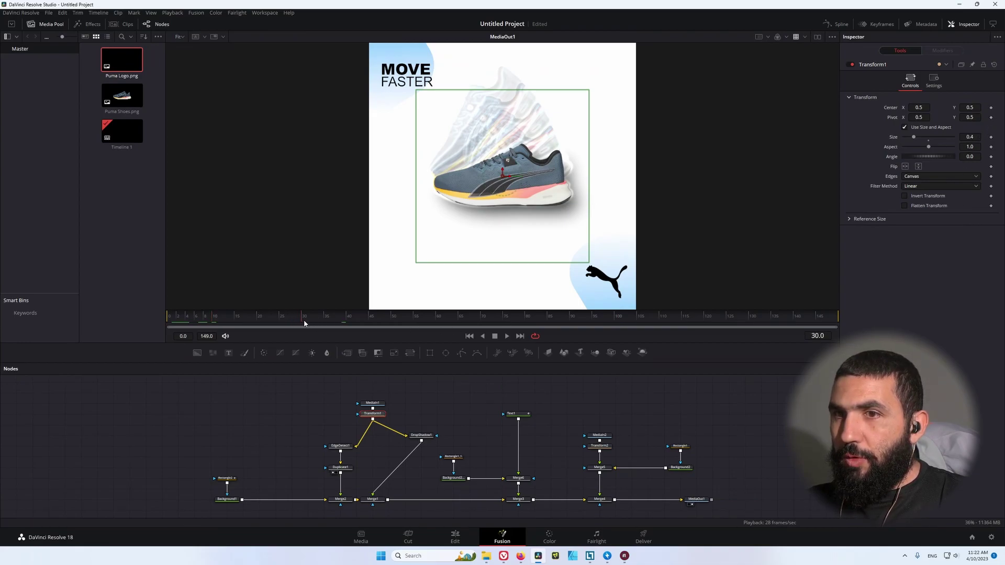
pyautogui.click(992, 108)
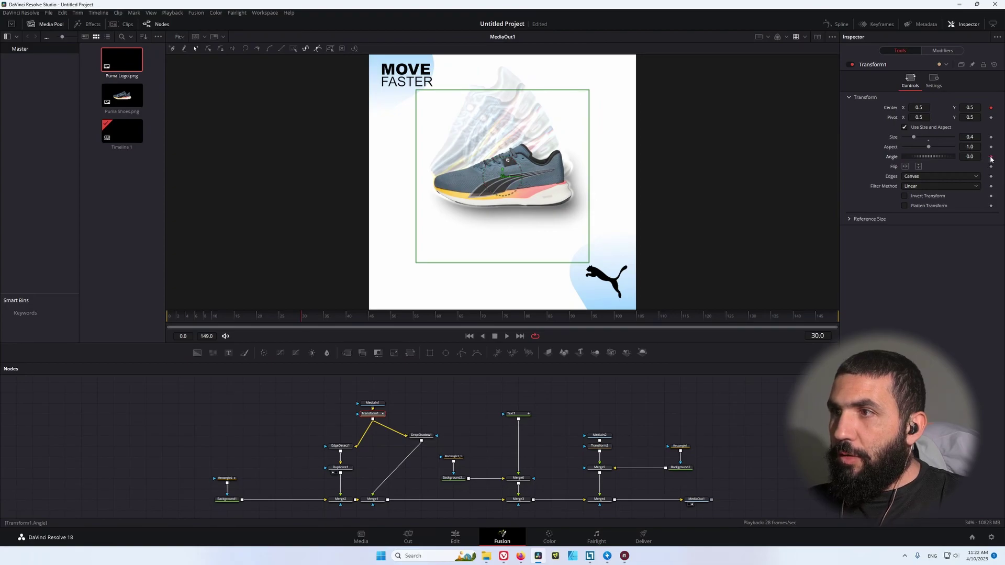
pyautogui.moveTo(919, 157); pyautogui.dragTo(924, 159)
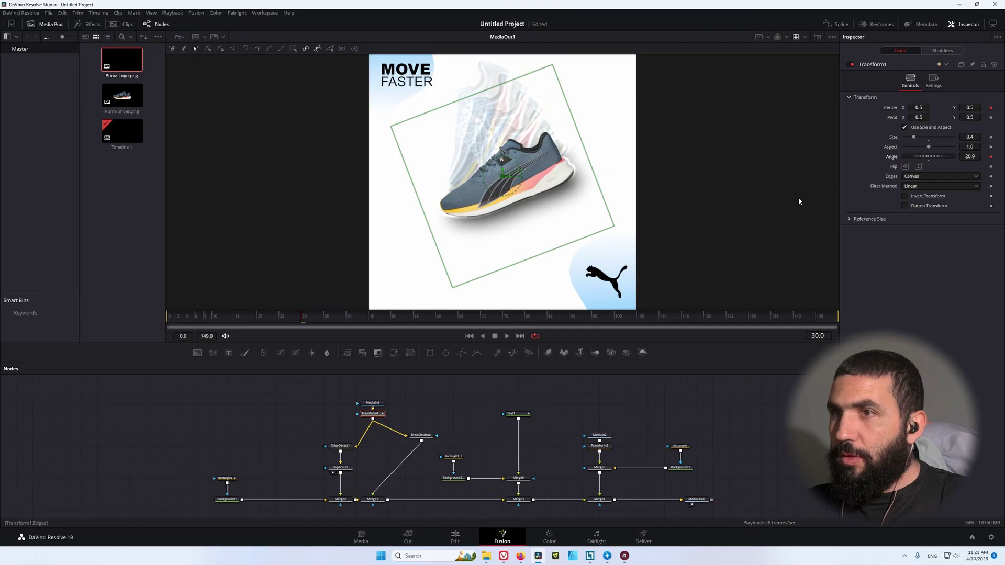
# - At frame 10, push the shoe off-screen to the right with Angle 0 and preview
pyautogui.moveTo(228, 325); pyautogui.dragTo(211, 322)
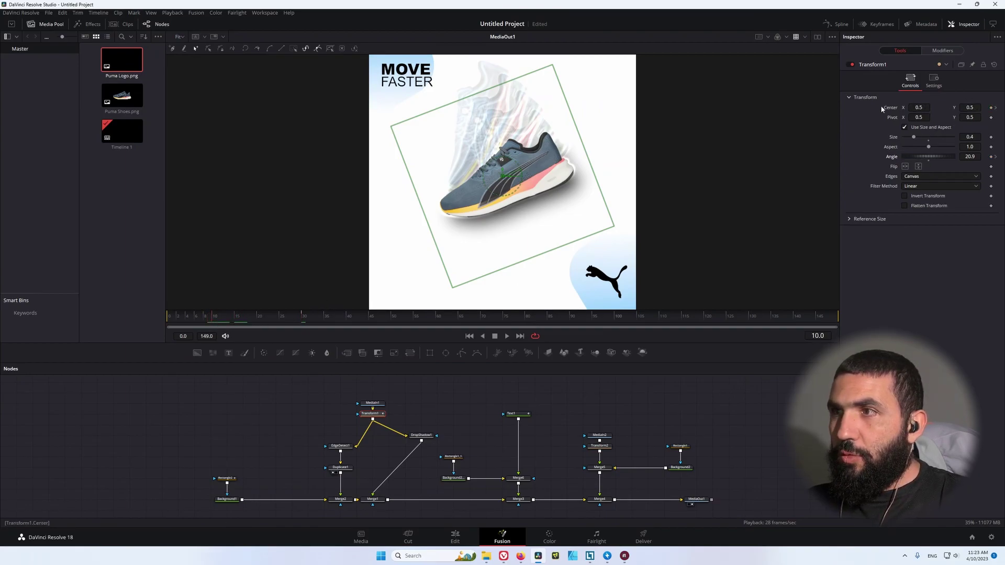
pyautogui.moveTo(511, 179); pyautogui.dragTo(724, 179)
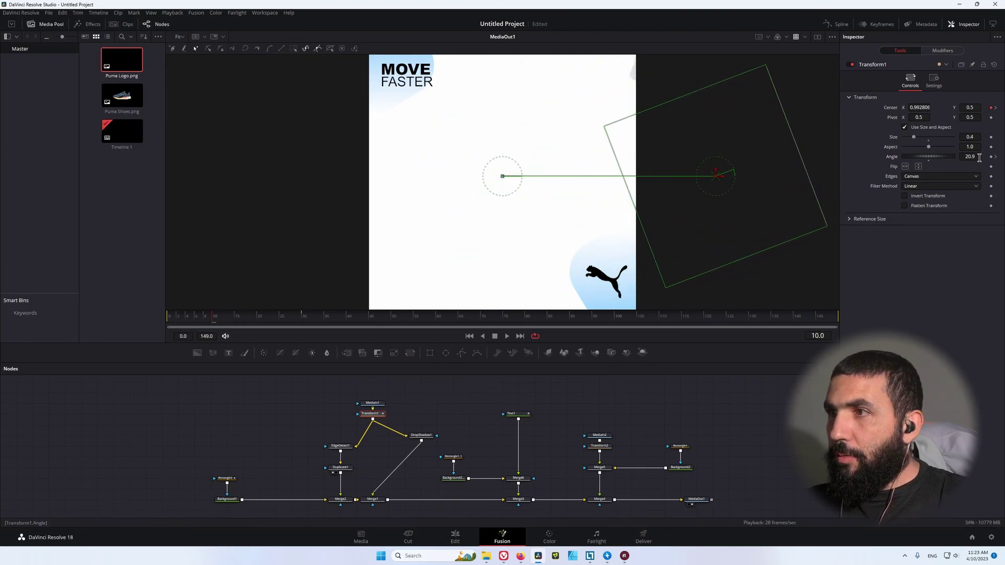
pyautogui.write('0')
pyautogui.press('Tab')
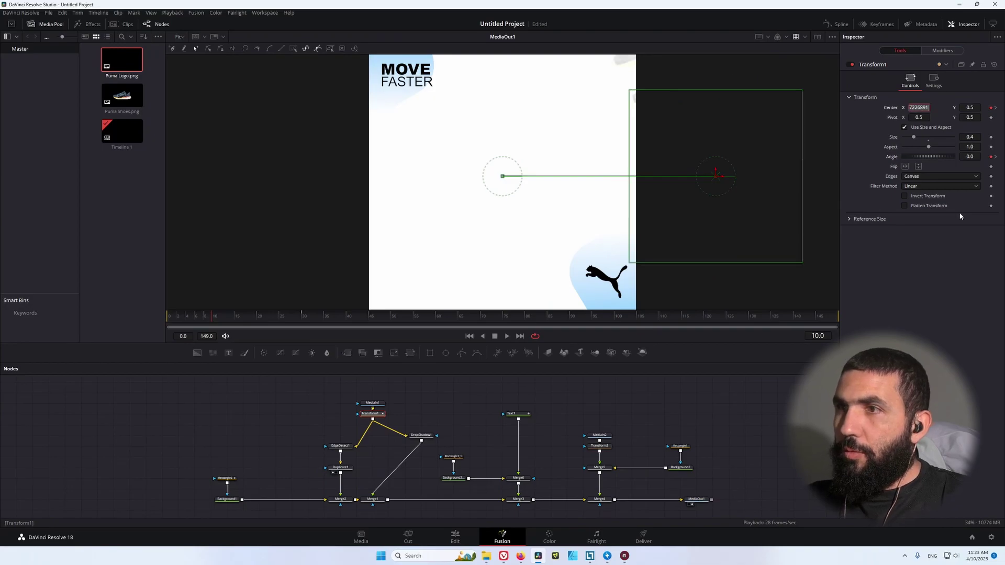
pyautogui.press('space')
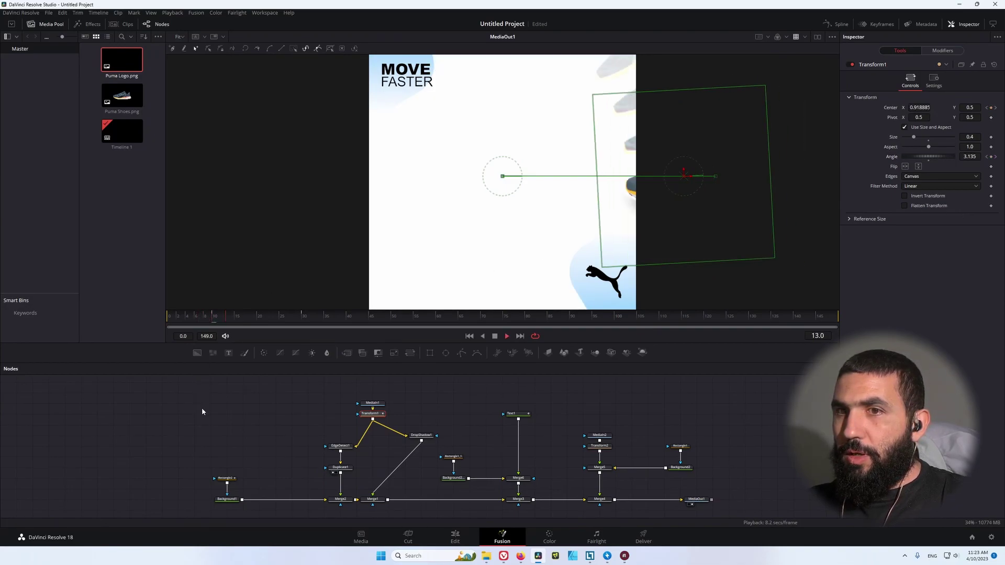
pyautogui.click(225, 438)
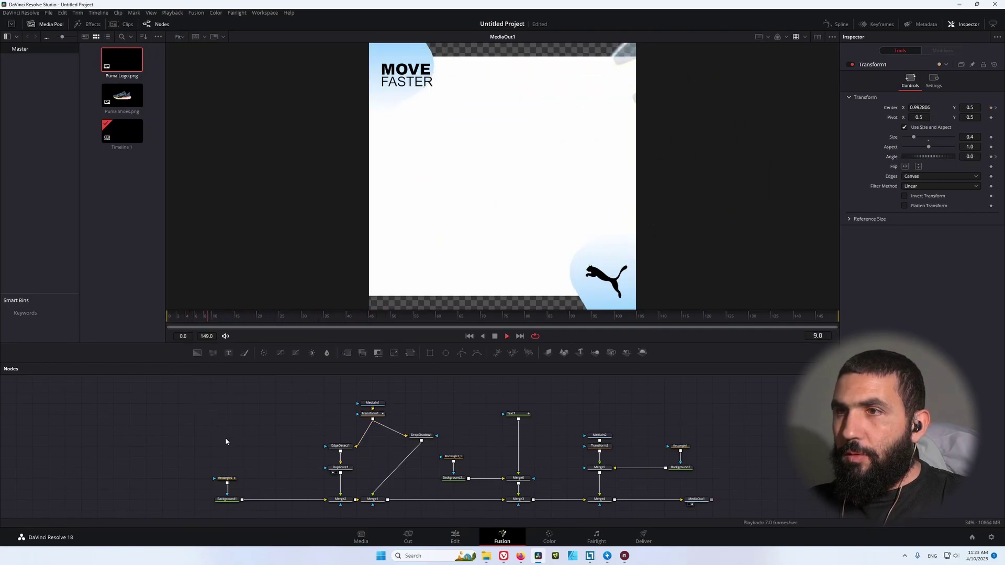
# - Keyframe Transform1's Size at frame 30, set it to 0.35 at frame 40, and play back
pyautogui.click(304, 322)
pyautogui.click(370, 414)
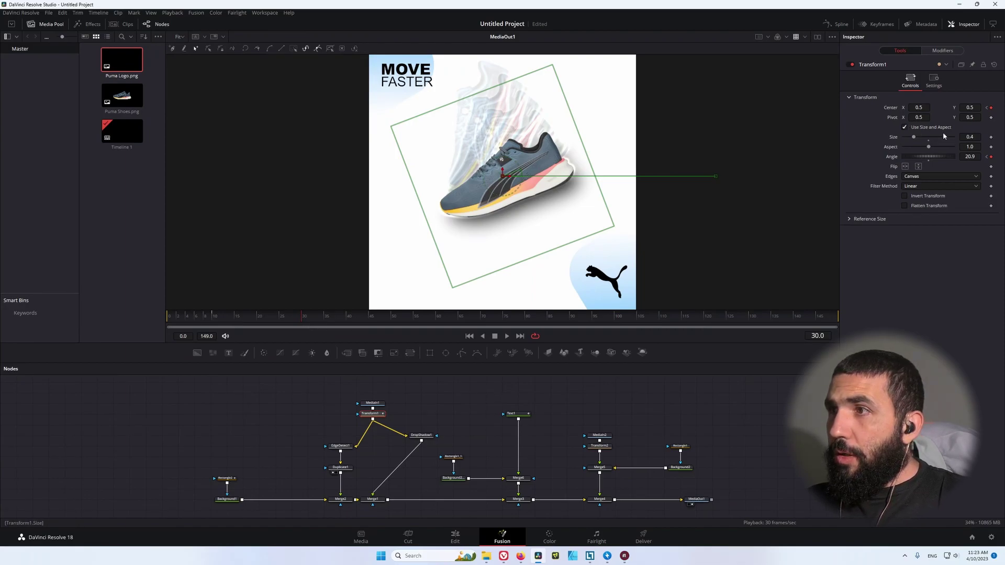
pyautogui.click(991, 137)
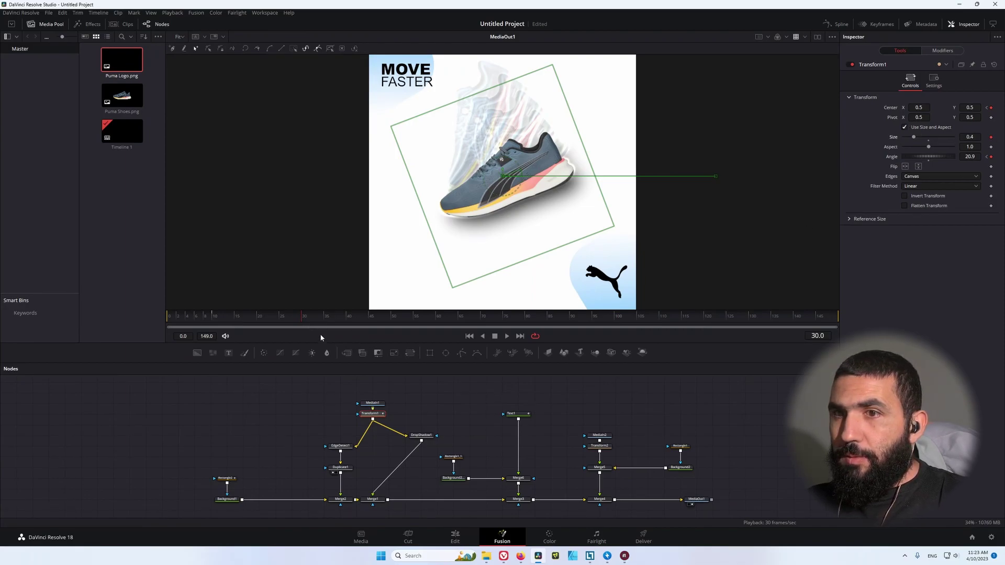
pyautogui.click(345, 323)
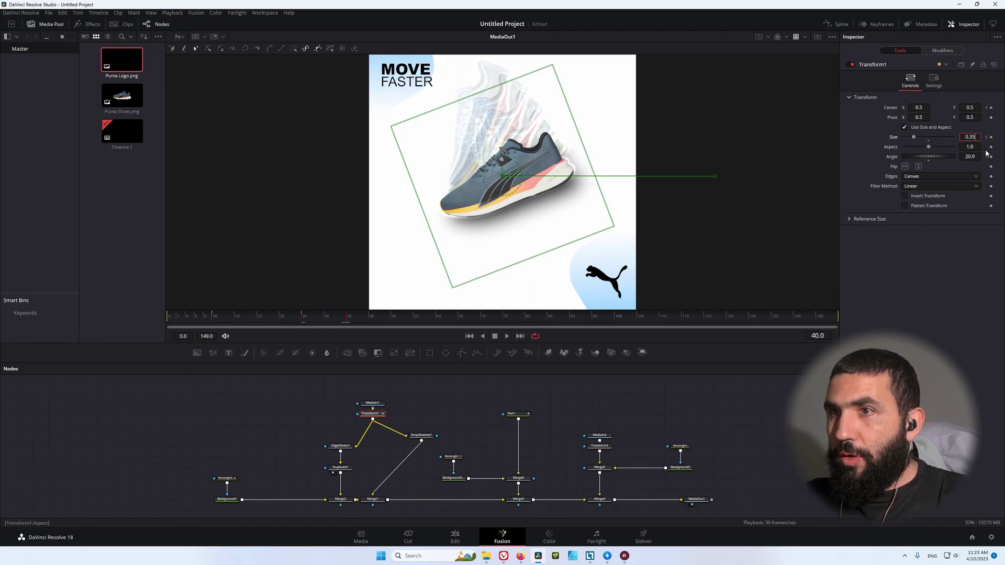
pyautogui.write('0.35')
pyautogui.press('Tab')
pyautogui.moveTo(340, 318); pyautogui.dragTo(168, 319)
pyautogui.press('space')
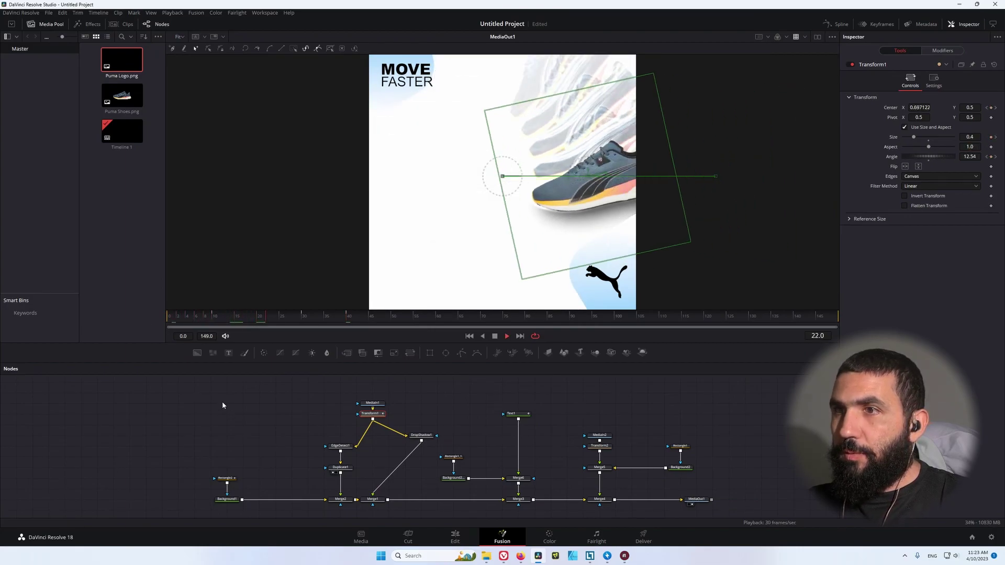
pyautogui.press('space')
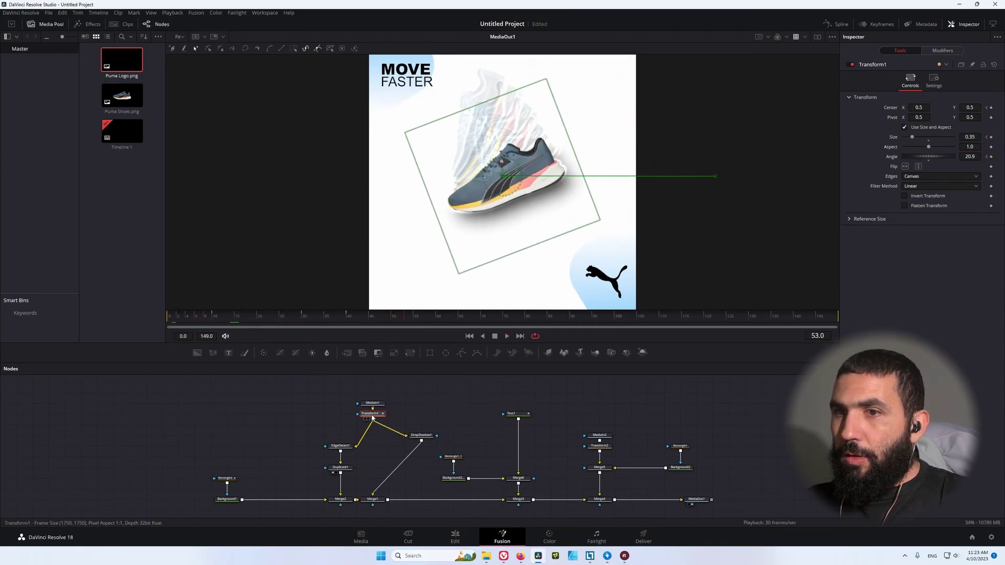
pyautogui.click(840, 23)
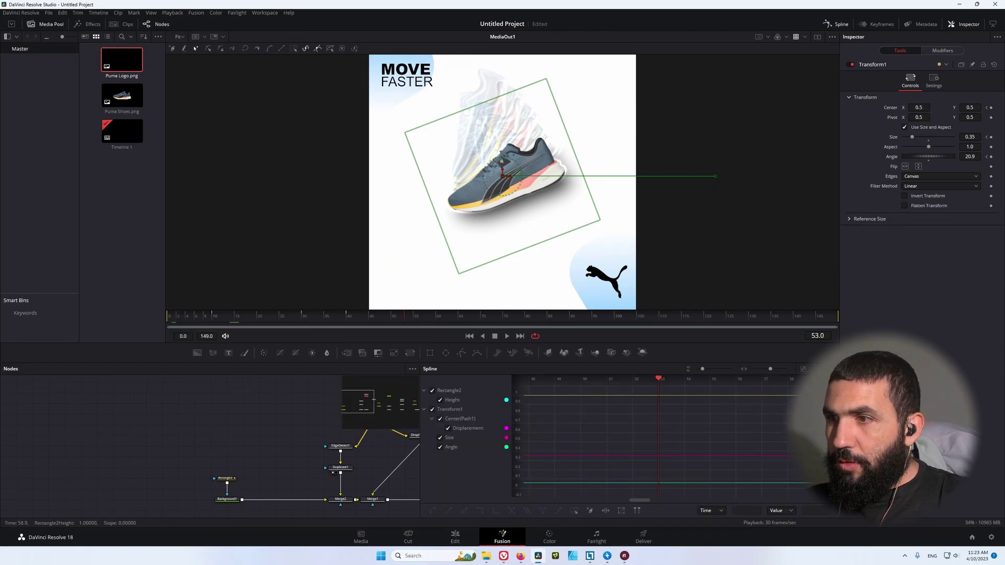
# - Smooth all Transform1 keyframes with Show Only Selected in the Spline editor, then play the fly-in
pyautogui.click(791, 380)
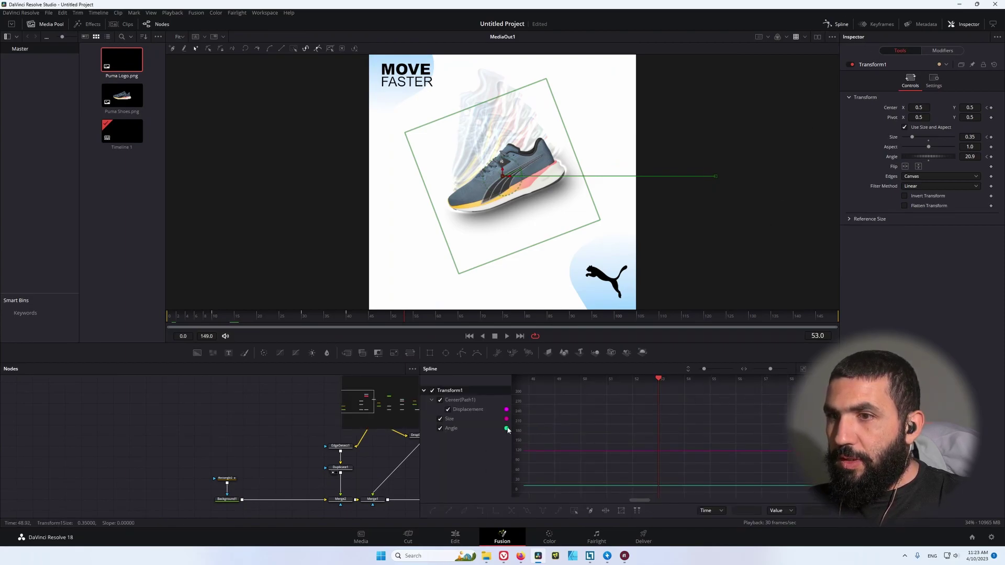
pyautogui.click(803, 369)
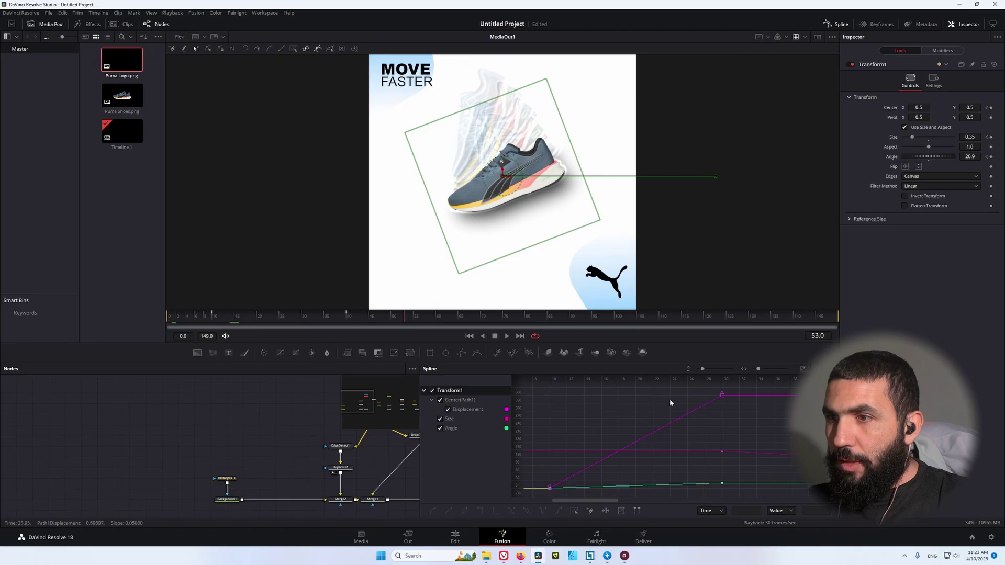
pyautogui.hotkey('ctrl', 'a')
pyautogui.press('s')
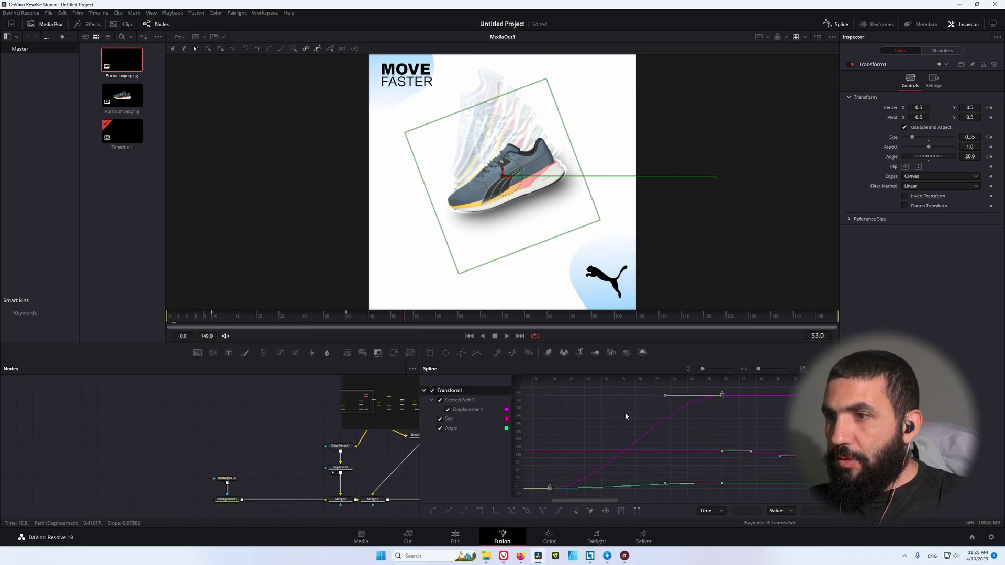
pyautogui.click(835, 24)
pyautogui.click(204, 319)
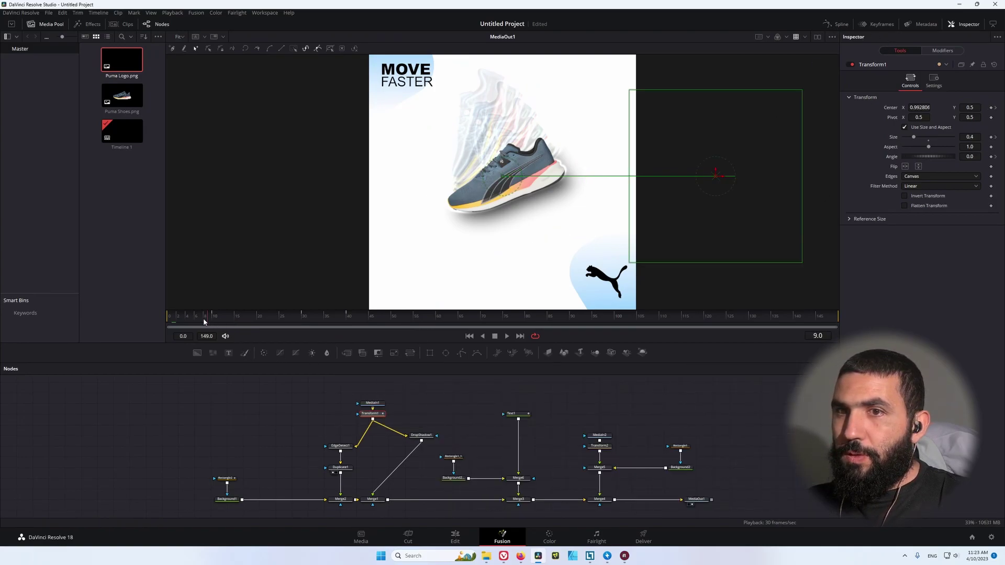
pyautogui.press('space')
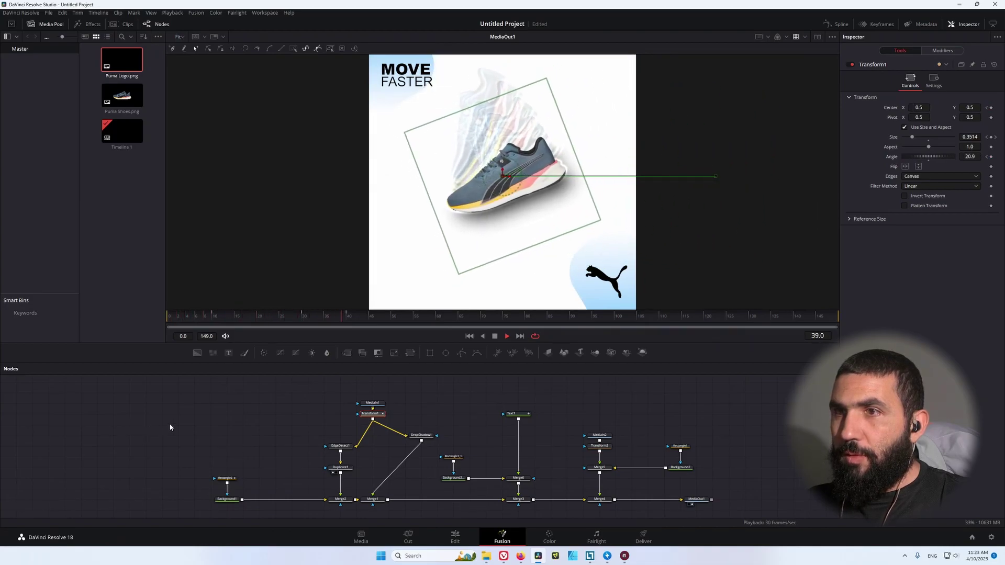
pyautogui.press('space')
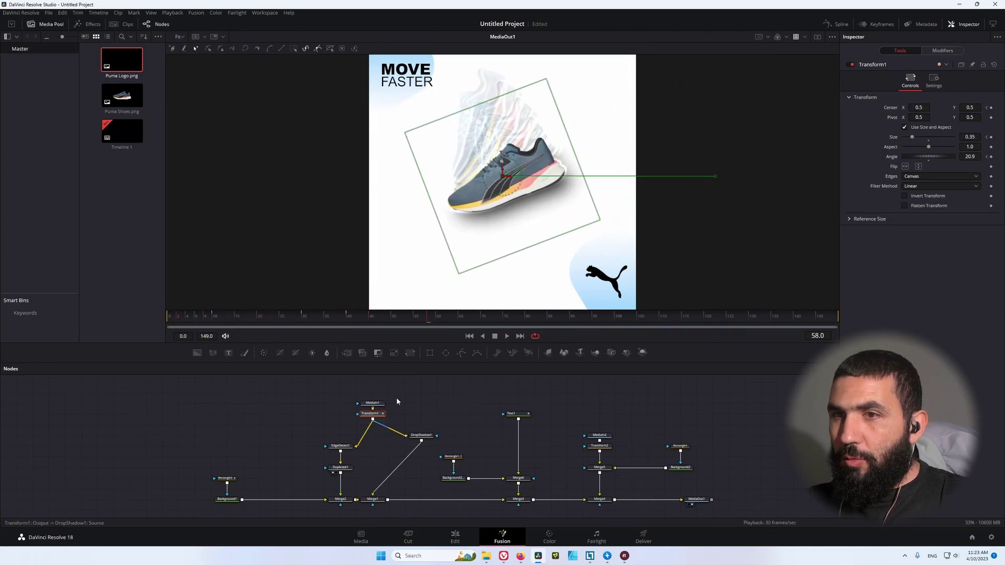
pyautogui.click(340, 467)
# - Adjust Duplicate1's copies at frame 30, preview the trail, then select Text1 at frame 40
pyautogui.click(300, 319)
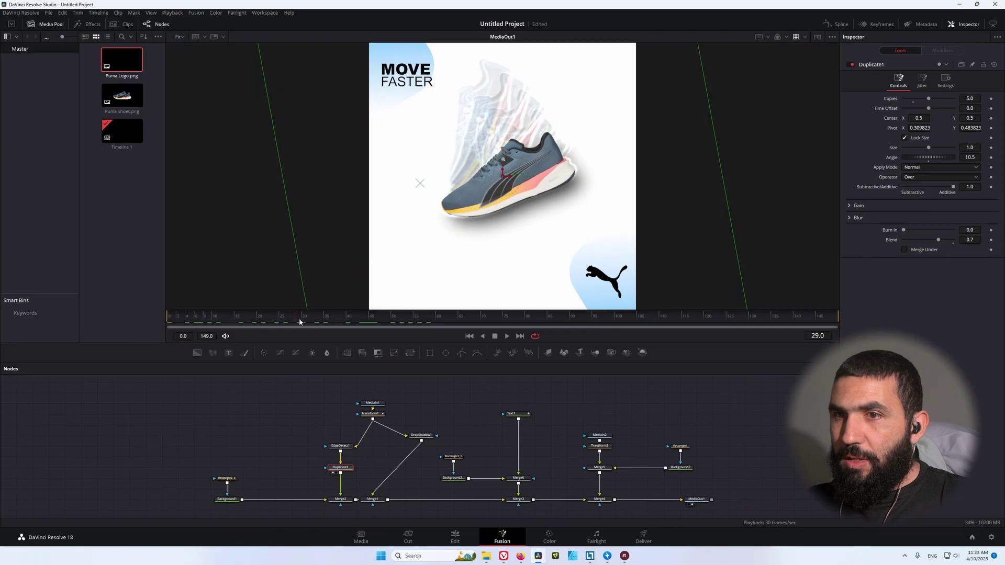
pyautogui.moveTo(300, 321); pyautogui.dragTo(347, 325)
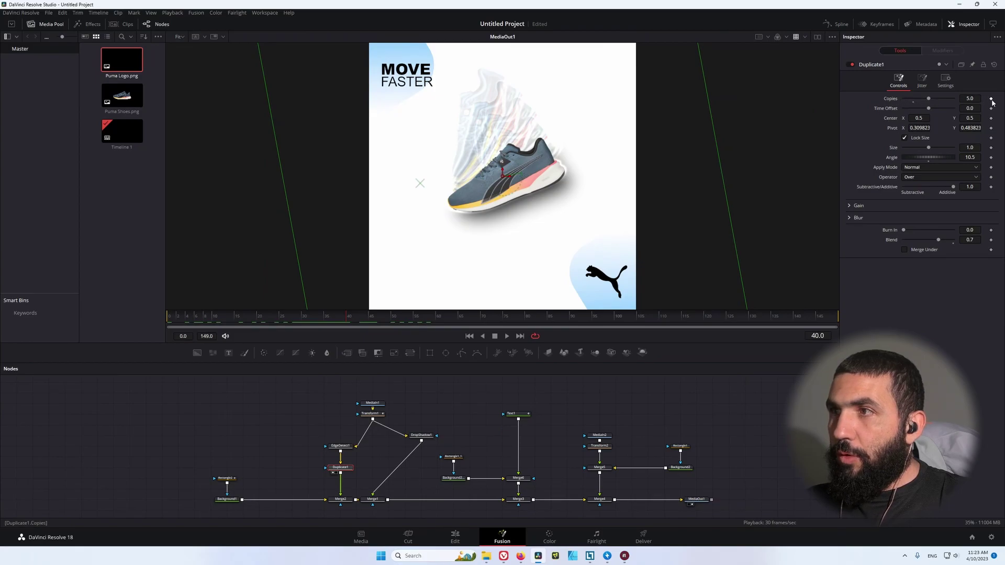
pyautogui.click(302, 322)
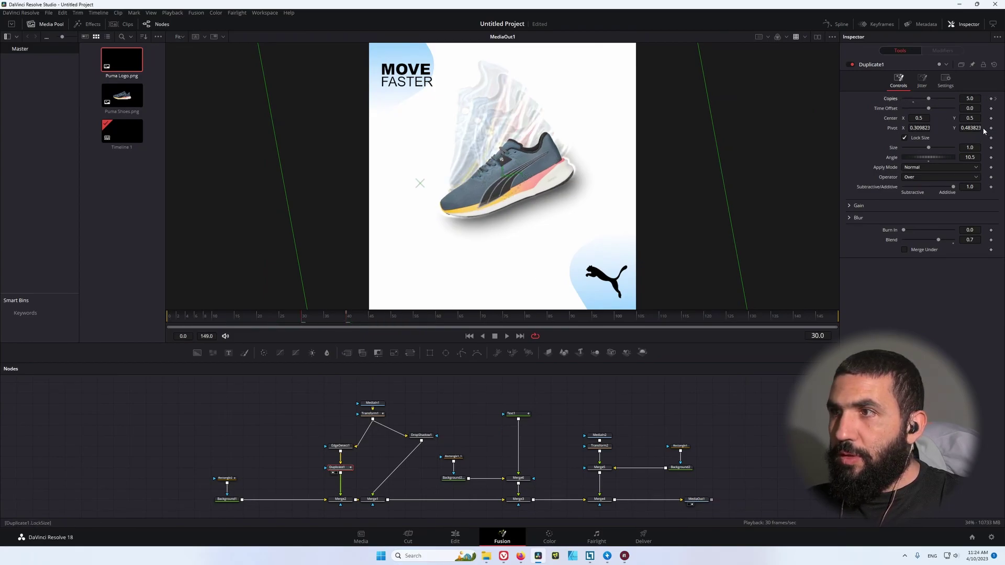
pyautogui.press('Tab')
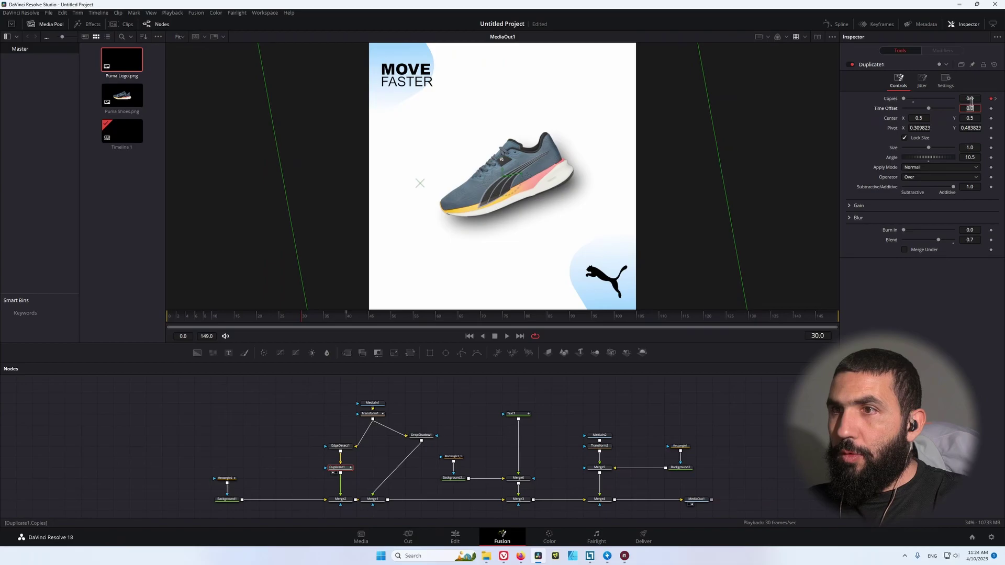
pyautogui.press('space')
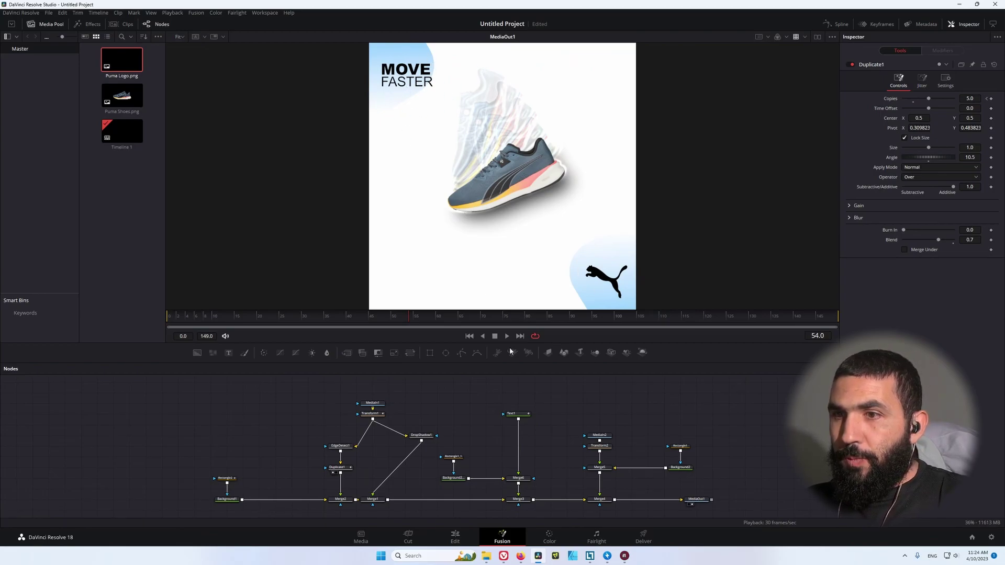
pyautogui.click(523, 417)
pyautogui.moveTo(338, 317)
pyautogui.mouseDown()
pyautogui.moveTo(316, 319)
pyautogui.moveTo(348, 325)
pyautogui.mouseUp()
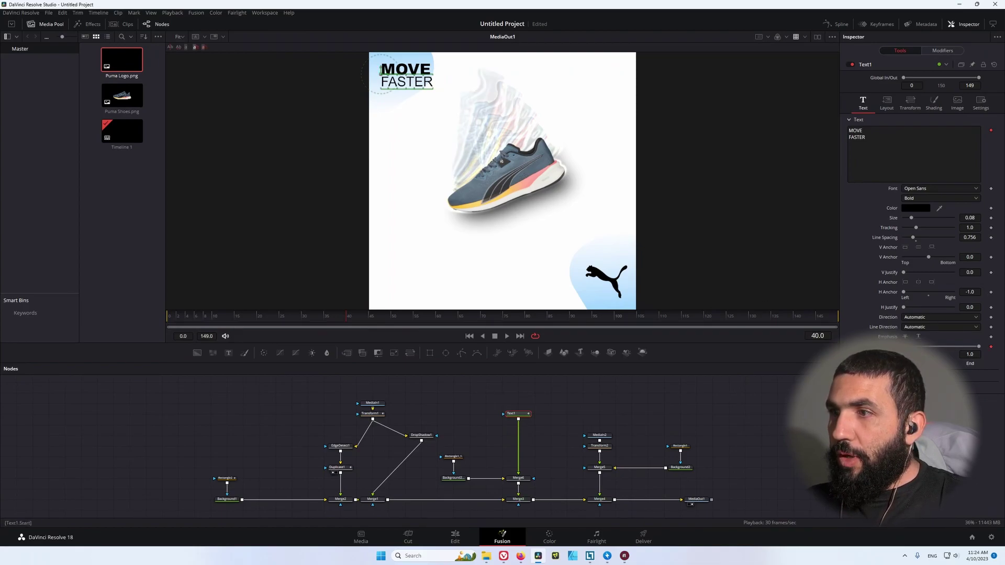
# - Keyframe Text1's Write On End at 0.0 on frame 30 and preview the write-on
pyautogui.click(303, 325)
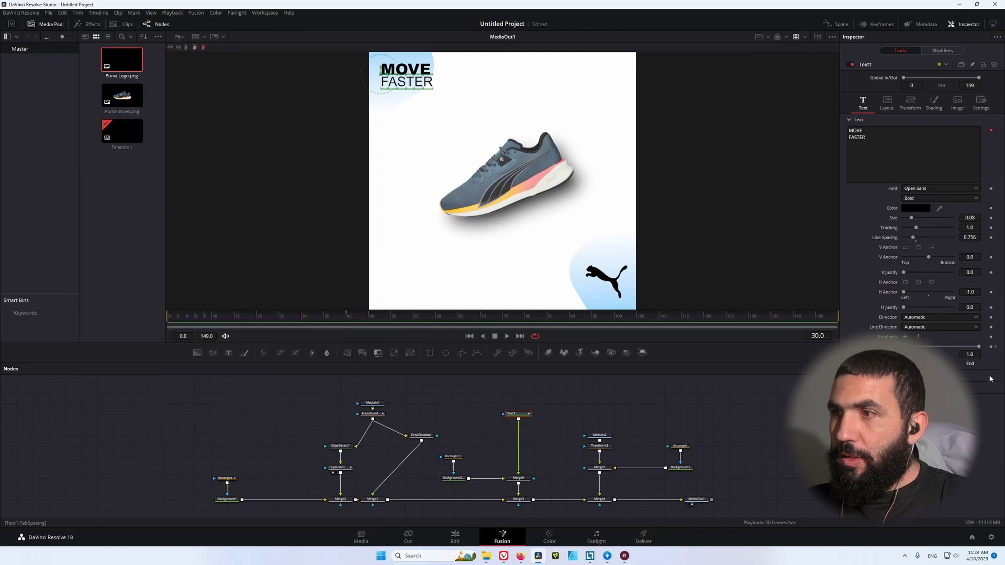
pyautogui.click(991, 346)
pyautogui.moveTo(979, 346); pyautogui.dragTo(904, 346)
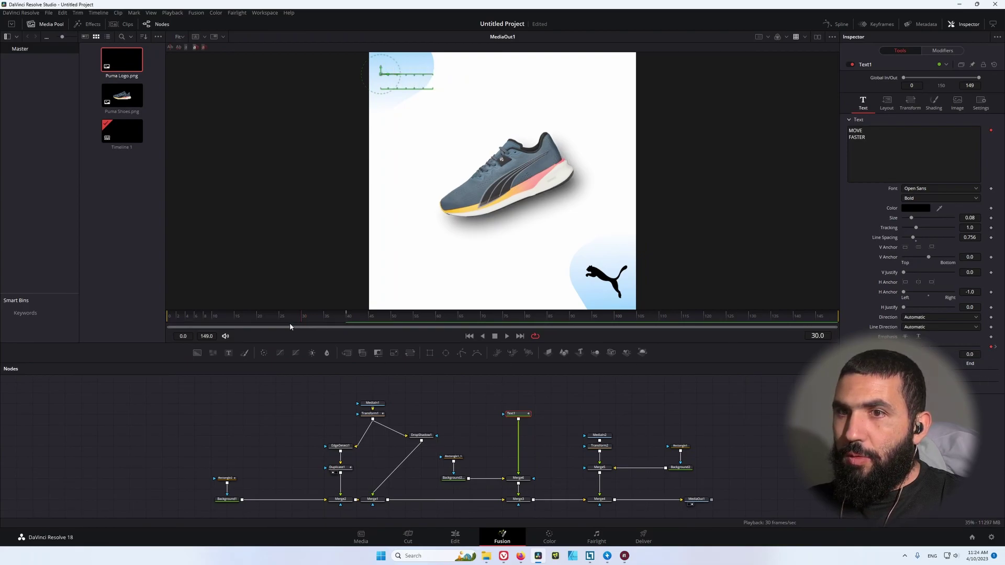
pyautogui.press('space')
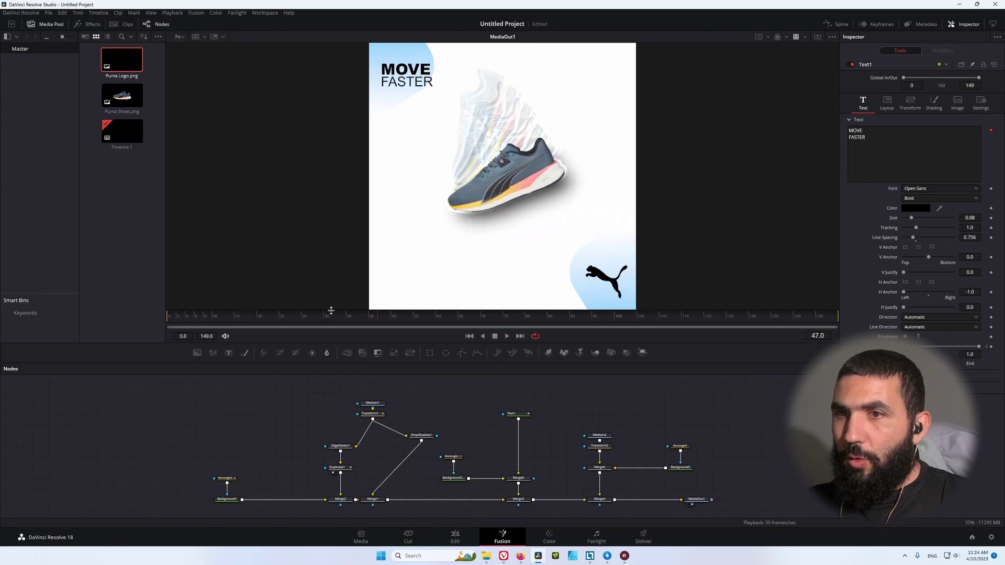
pyautogui.click(519, 478)
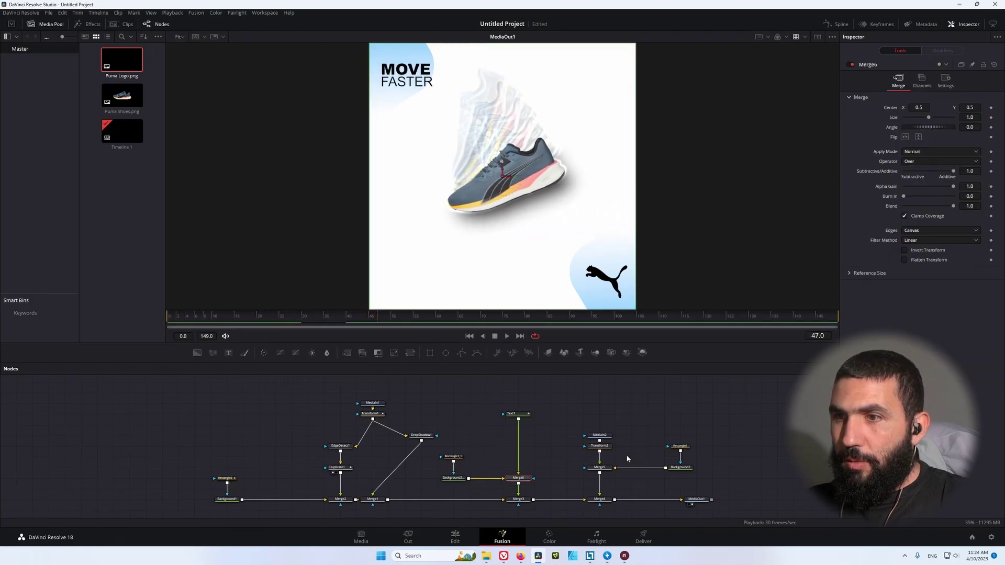
# - Keyframe Merge5's Blend from 0.0 at frame 30 to full at 40, then preview the logo fade
pyautogui.click(600, 468)
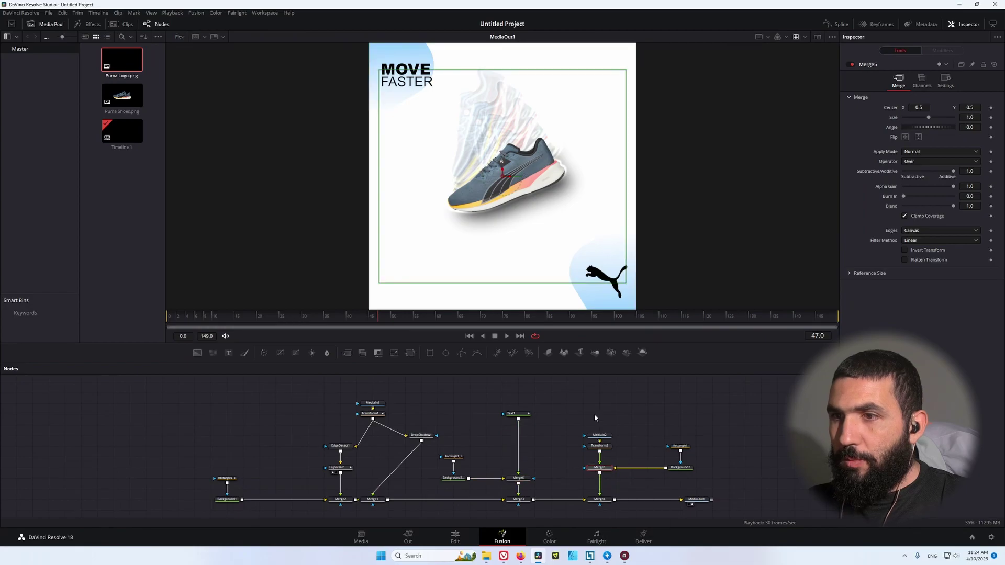
pyautogui.moveTo(366, 318); pyautogui.dragTo(355, 323)
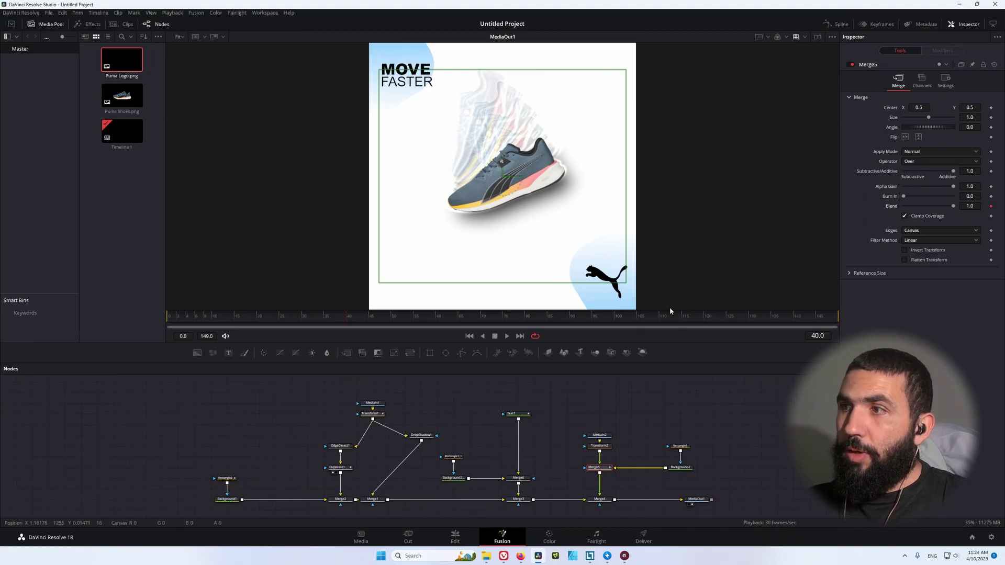
pyautogui.moveTo(316, 322); pyautogui.dragTo(304, 323)
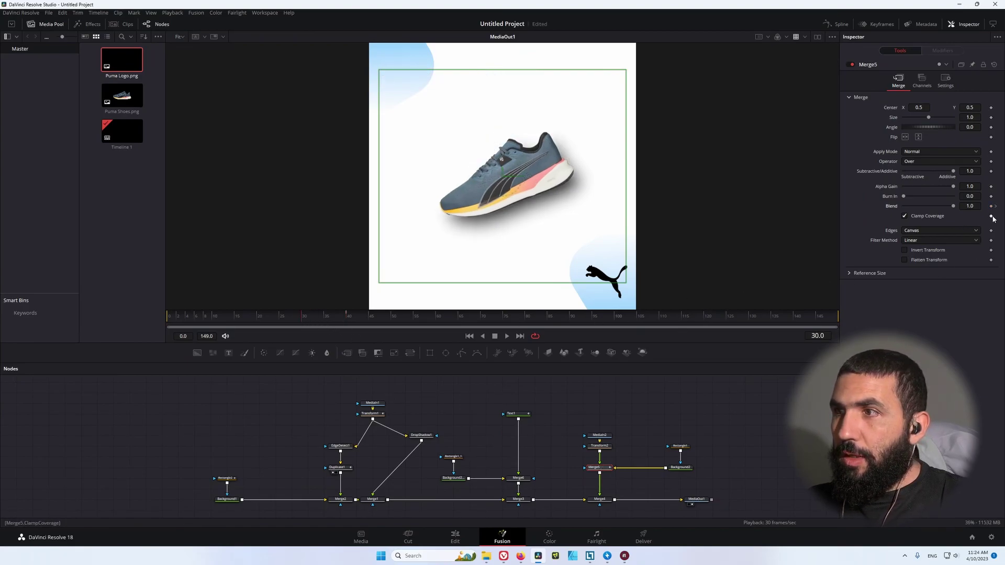
pyautogui.moveTo(955, 207); pyautogui.dragTo(904, 206)
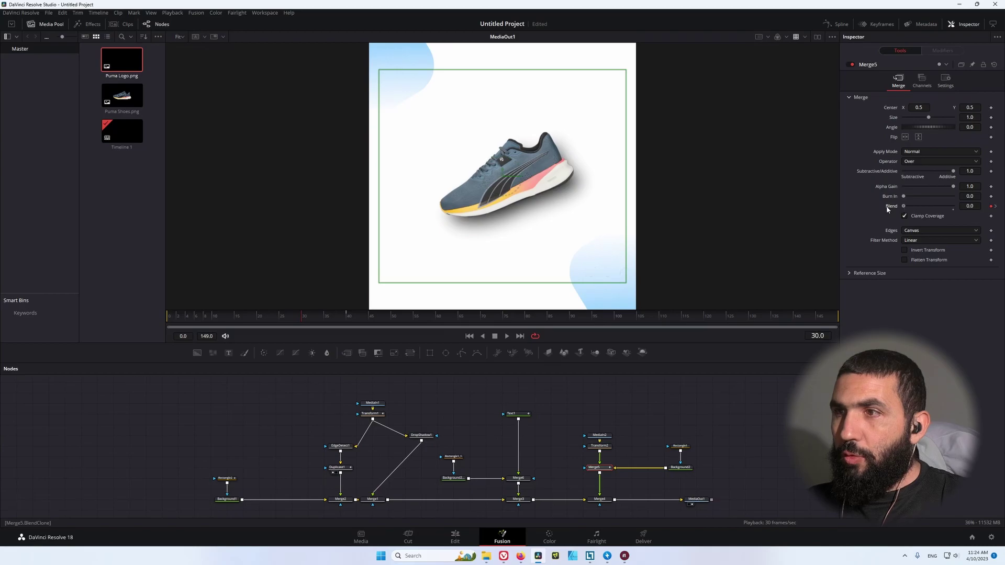
pyautogui.moveTo(327, 325); pyautogui.dragTo(159, 314)
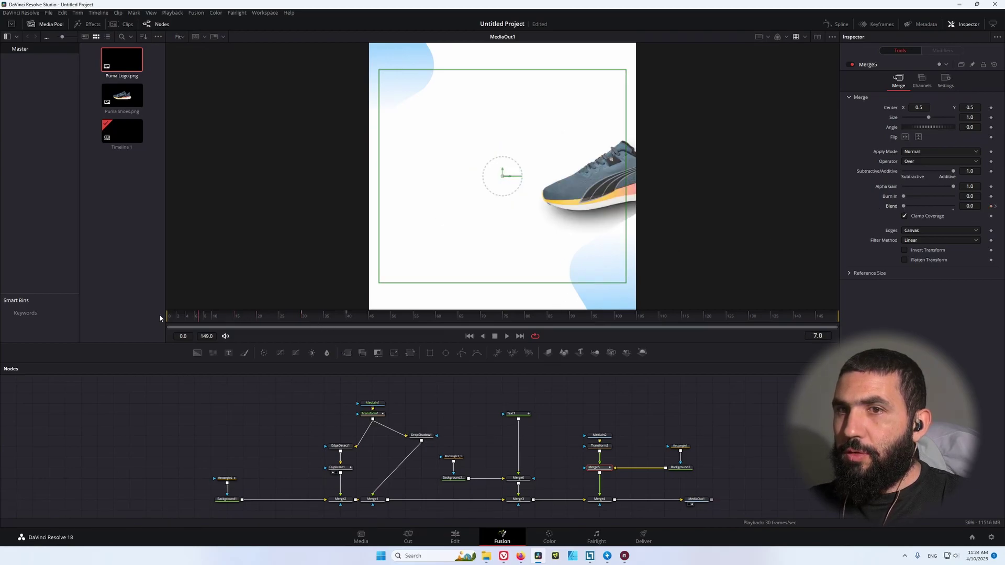
pyautogui.press('space')
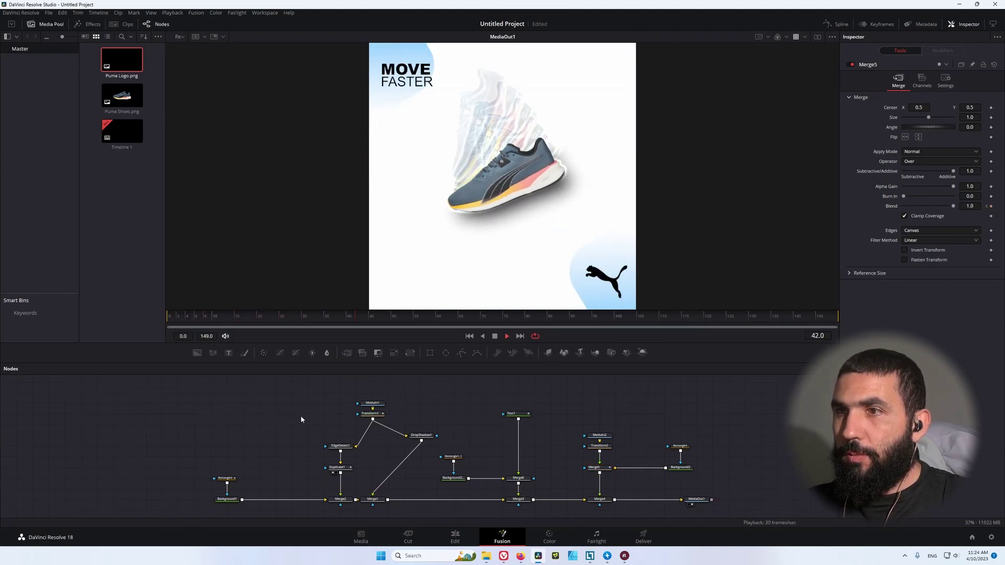
pyautogui.click(253, 314)
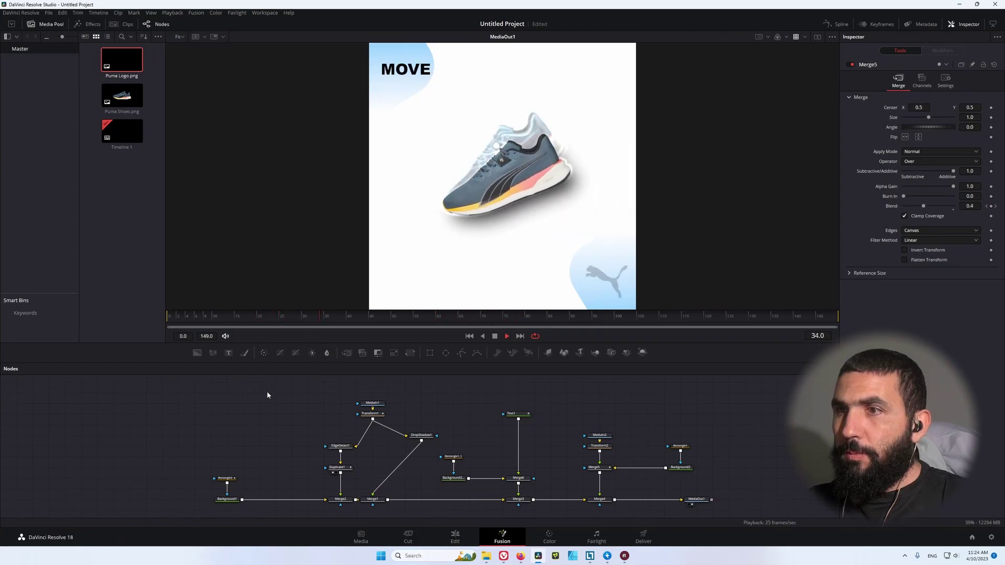
pyautogui.press('space')
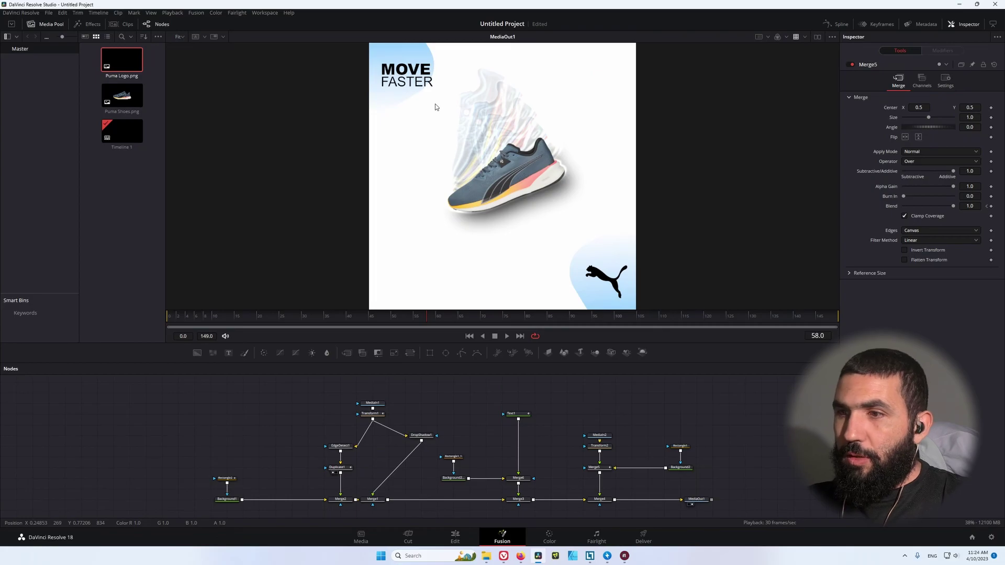
pyautogui.click(681, 446)
# - Slide the bottom-right shape in by moving its centre off the poster at frame 30
pyautogui.click(337, 317)
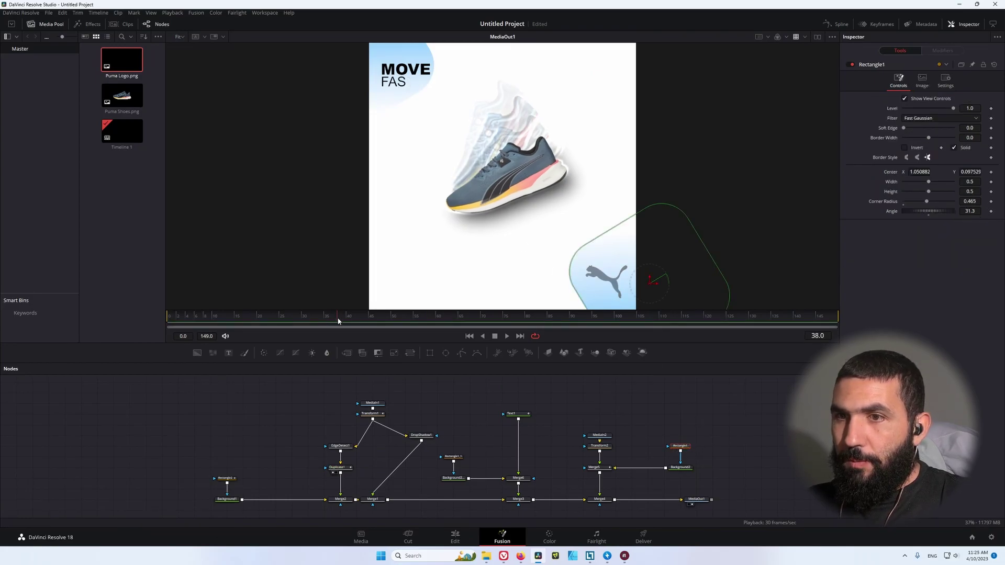
pyautogui.moveTo(337, 321); pyautogui.dragTo(415, 327)
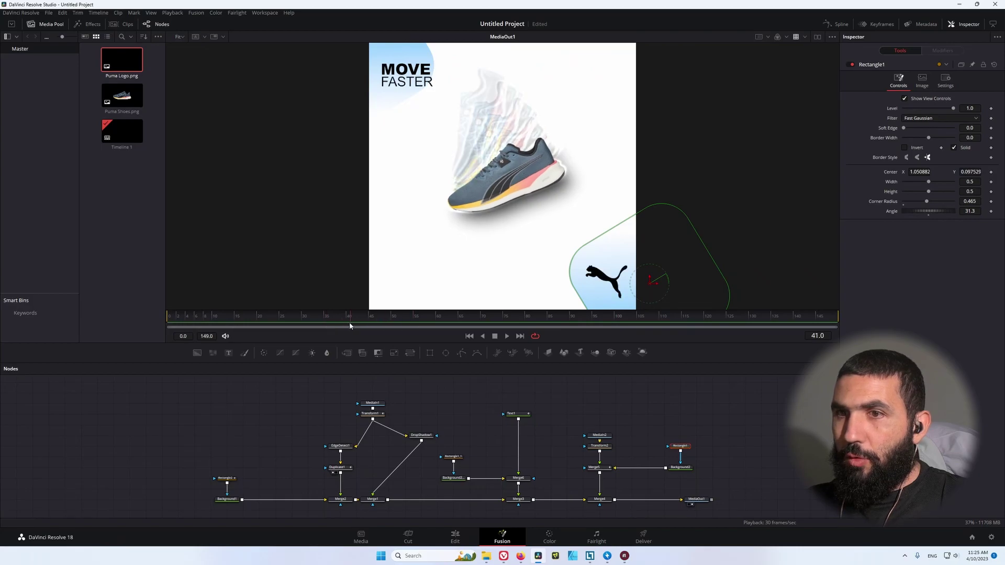
pyautogui.moveTo(350, 326); pyautogui.dragTo(305, 325)
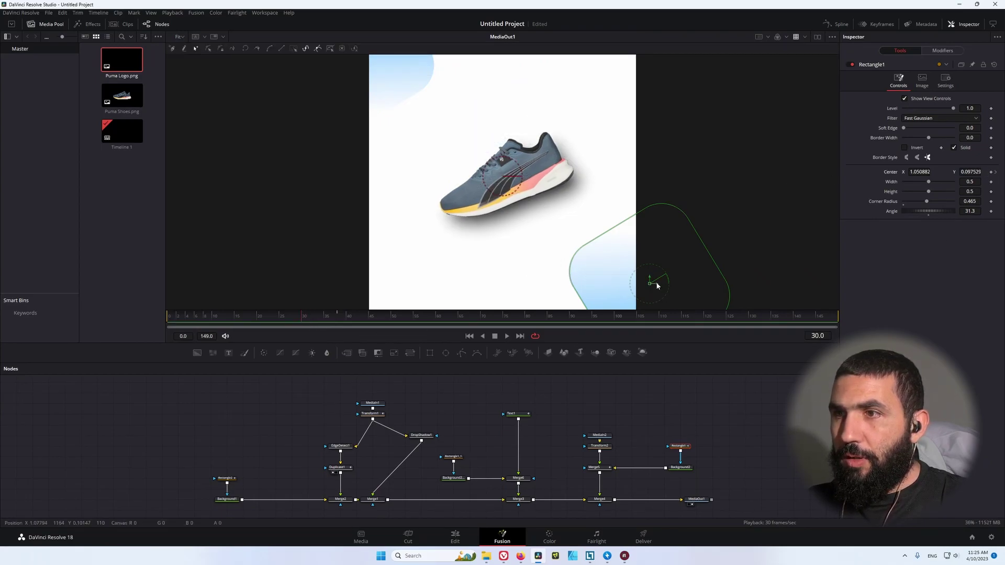
pyautogui.moveTo(658, 284); pyautogui.dragTo(731, 289)
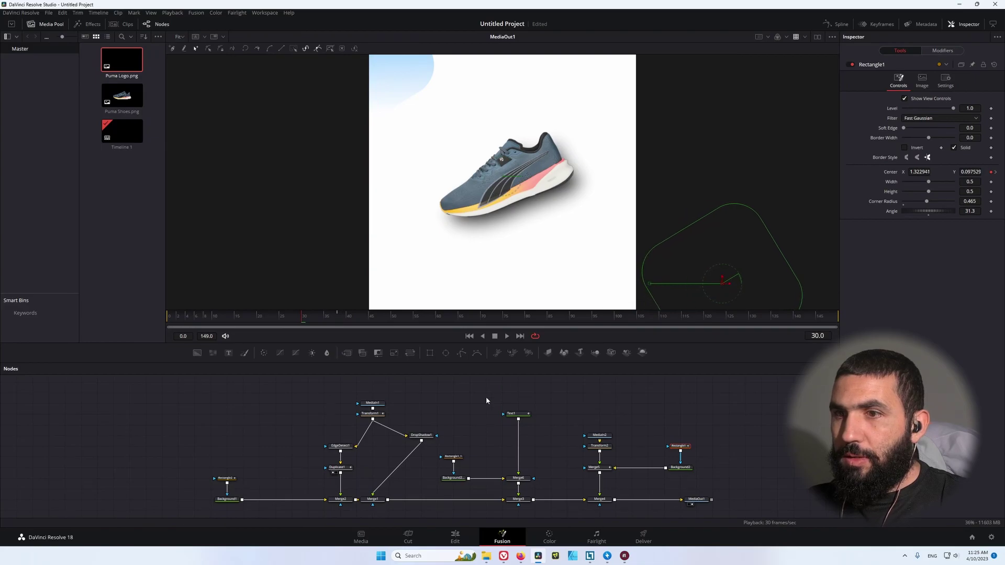
# - Keyframe Rectangle1_1's Center at frame 38, push it off-frame left at frame 30, and preview
pyautogui.click(449, 457)
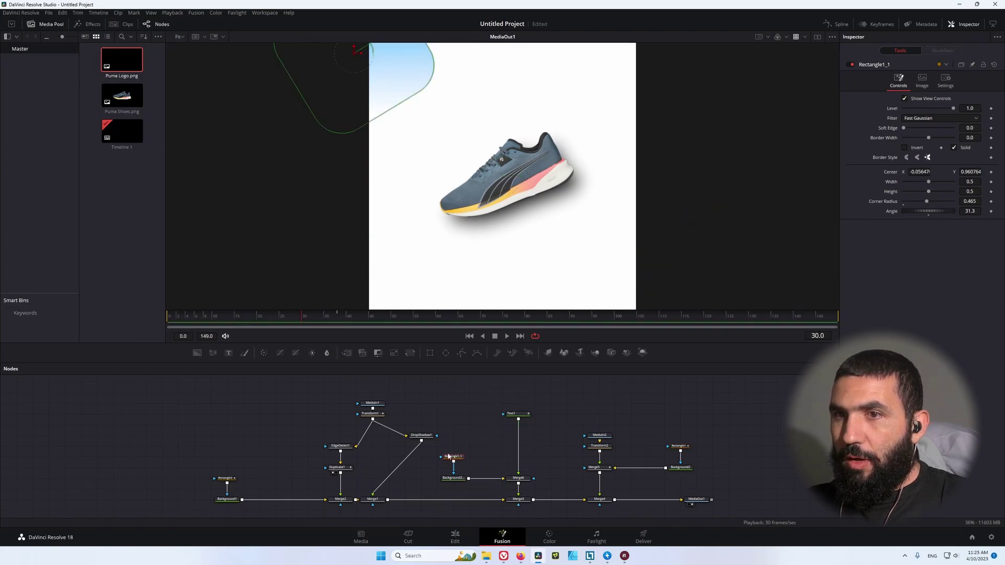
pyautogui.moveTo(327, 321); pyautogui.dragTo(339, 323)
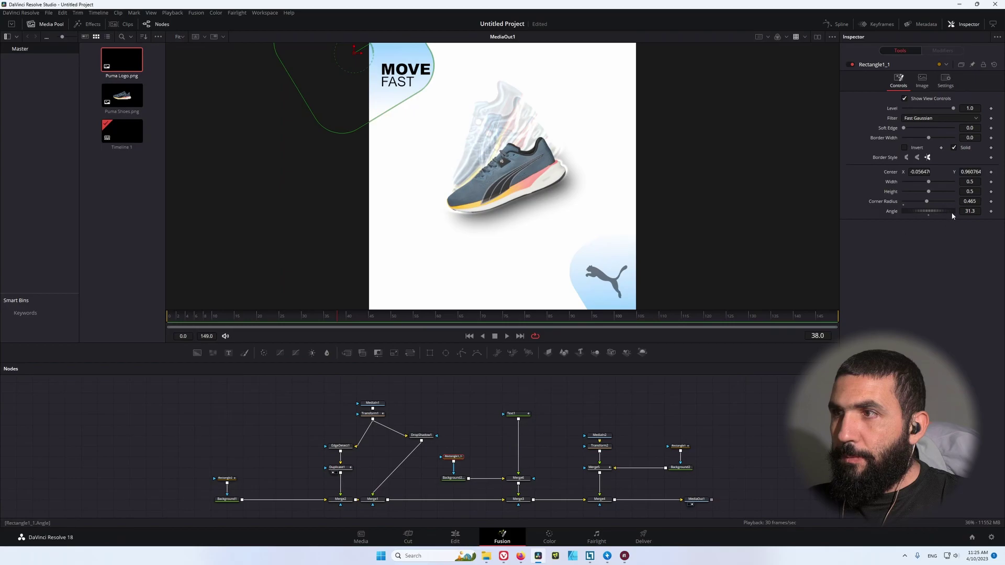
pyautogui.click(990, 173)
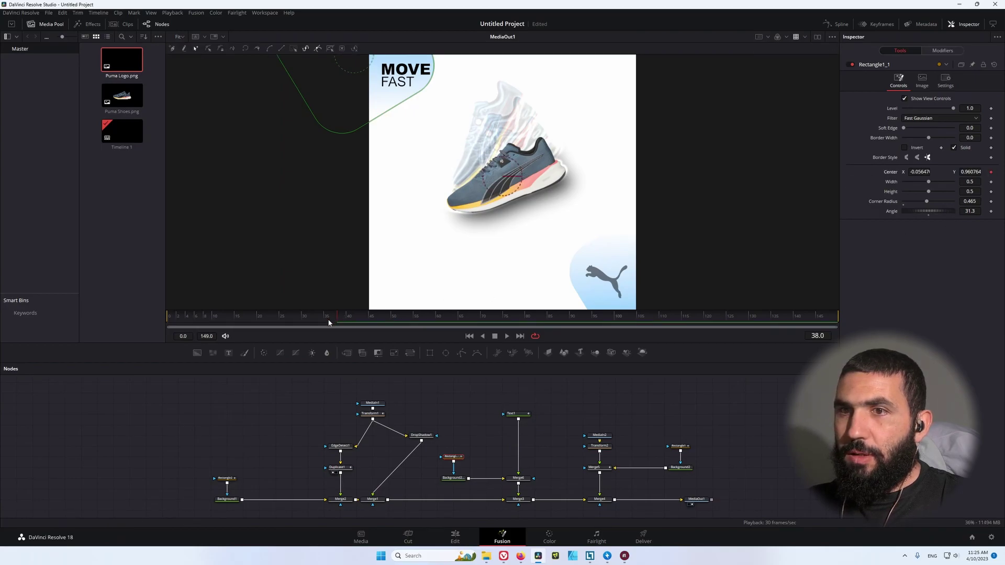
pyautogui.moveTo(329, 323); pyautogui.dragTo(305, 321)
pyautogui.scroll(2, 372, 104)
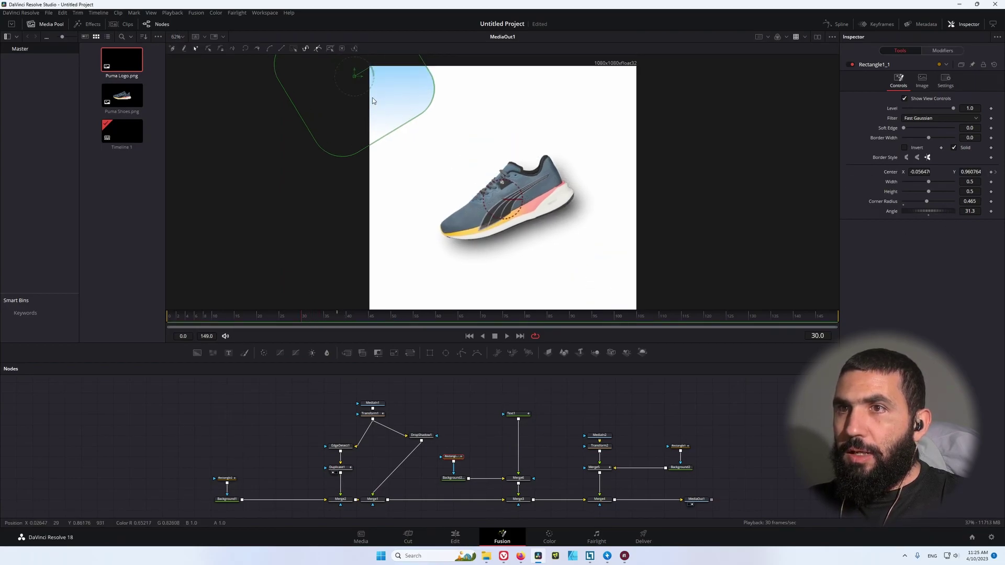
pyautogui.moveTo(361, 80); pyautogui.dragTo(287, 79)
pyautogui.press('space')
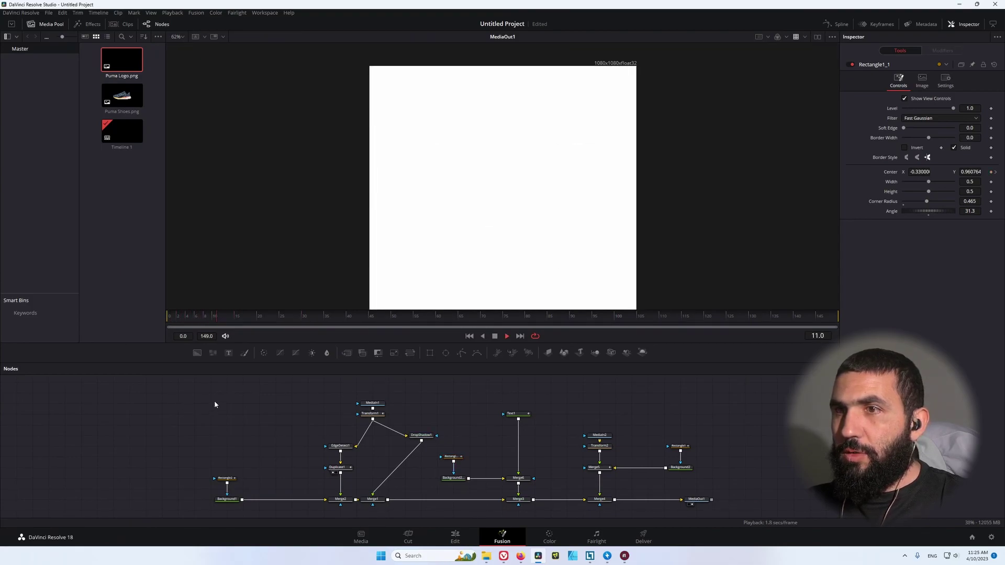
pyautogui.click(179, 38)
pyautogui.click(181, 49)
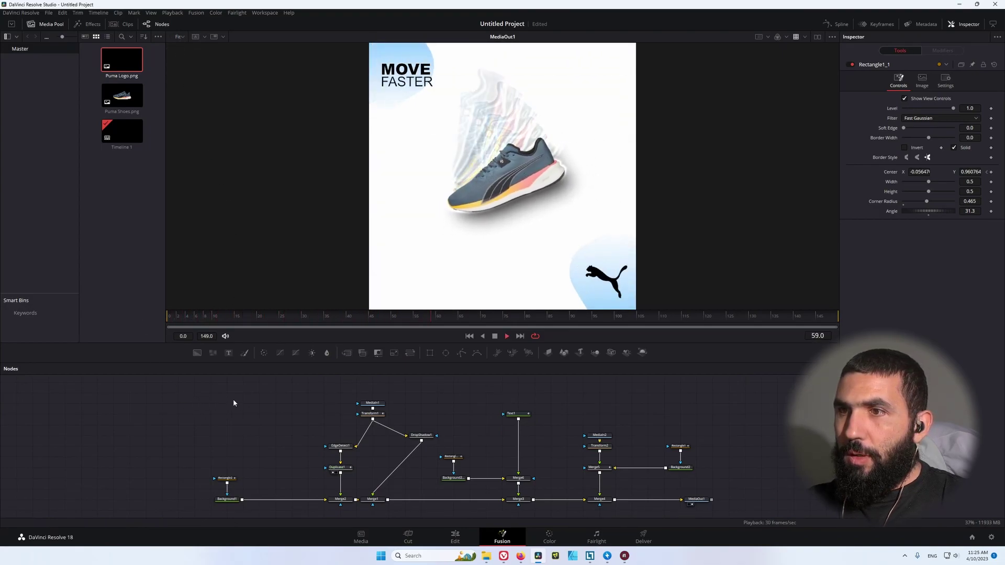
# - Pause playback at frame 70 and open the Spline editor with the curves fitted to view
pyautogui.press('space')
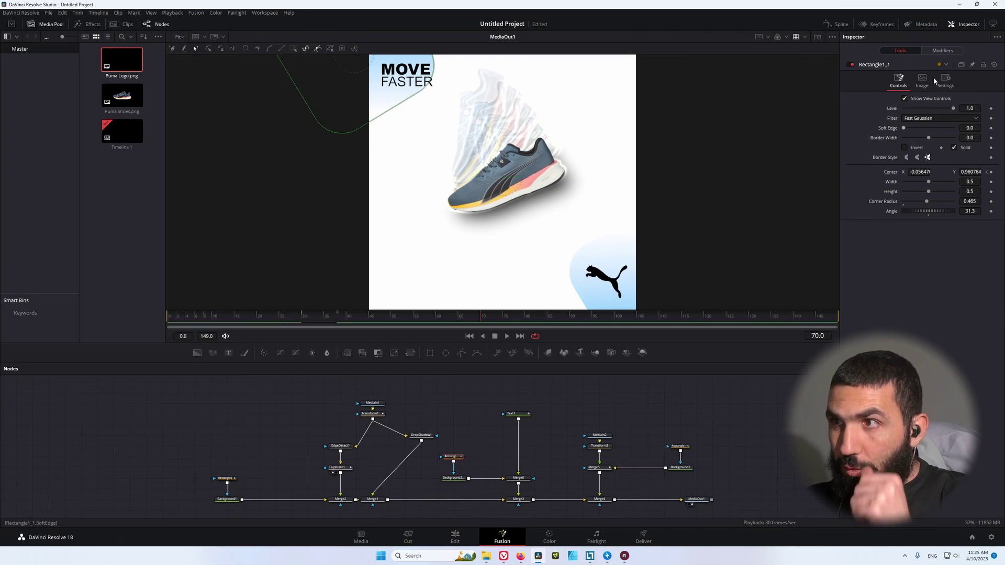
pyautogui.click(836, 24)
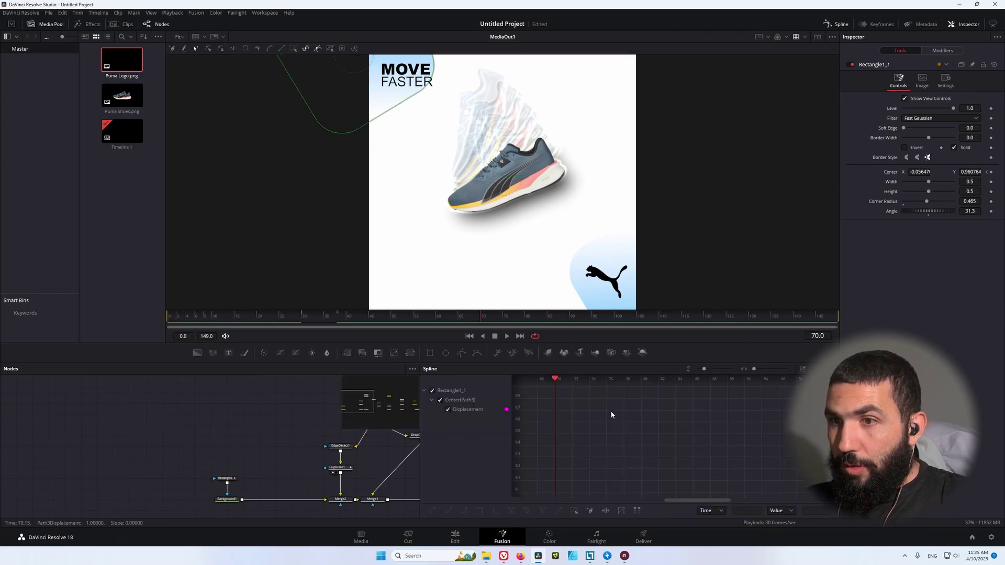
pyautogui.click(803, 371)
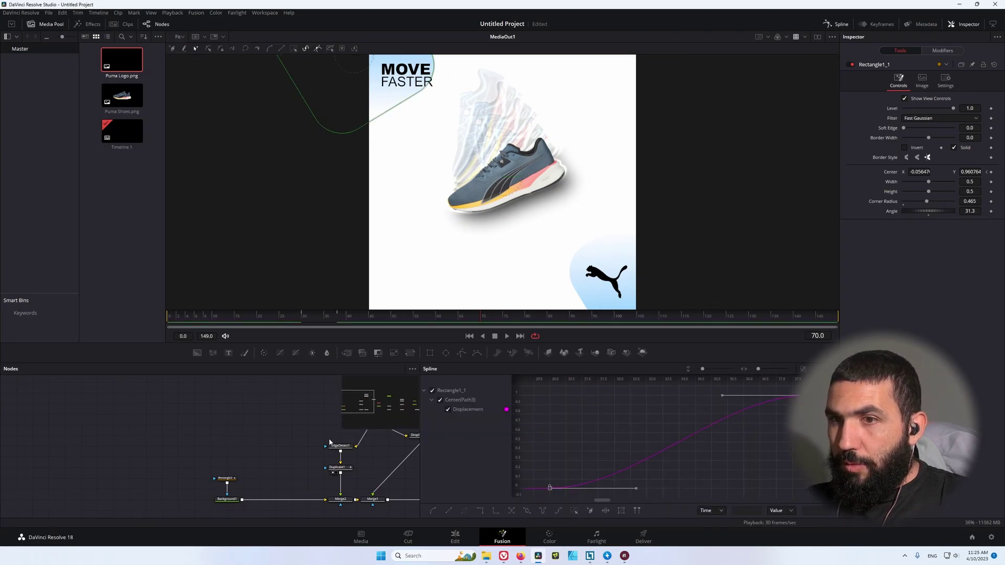
pyautogui.moveTo(330, 442); pyautogui.dragTo(163, 427)
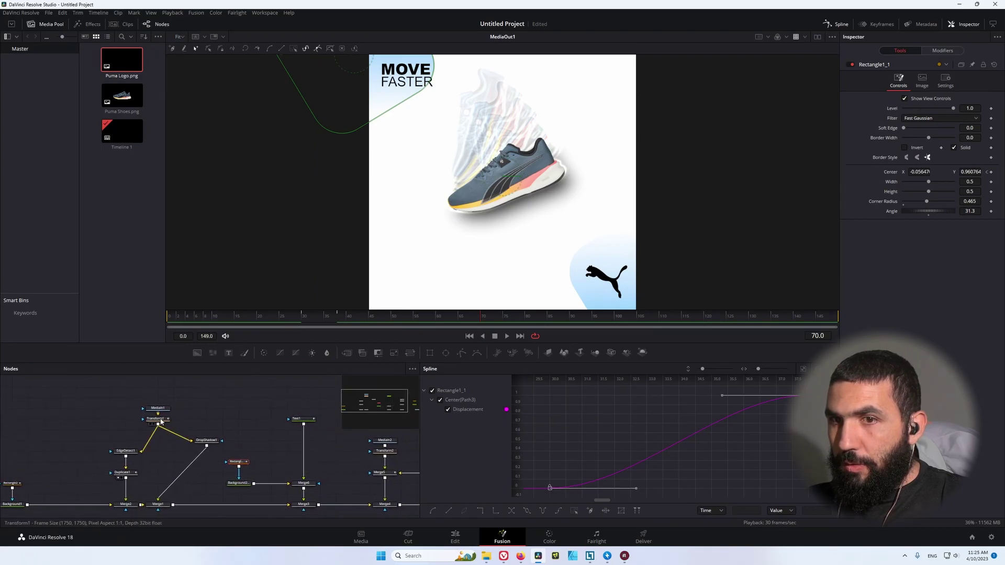
pyautogui.click(161, 421)
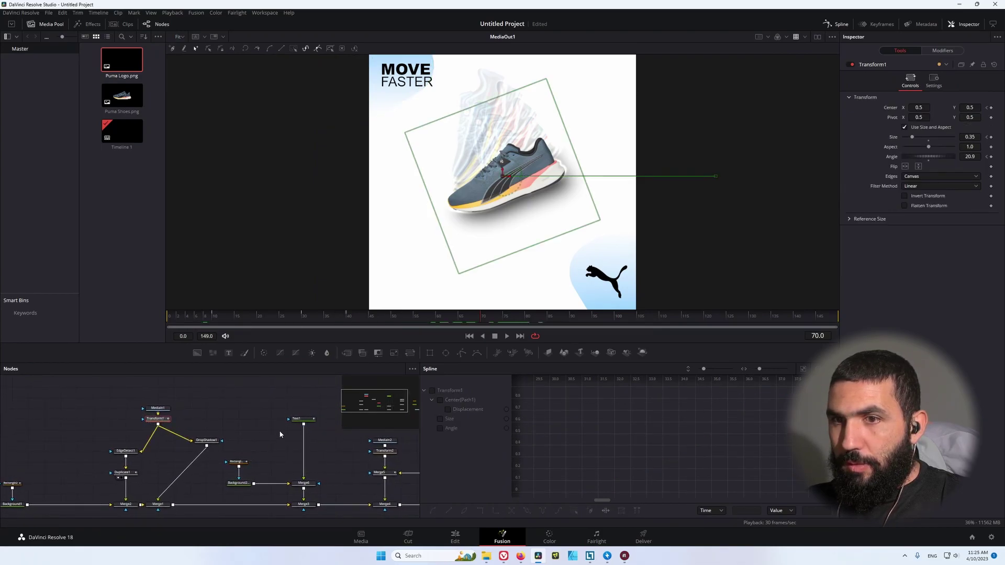
# - Smooth Text1's Write On End keyframes into an S-shaped ease
pyautogui.click(298, 418)
pyautogui.click(440, 409)
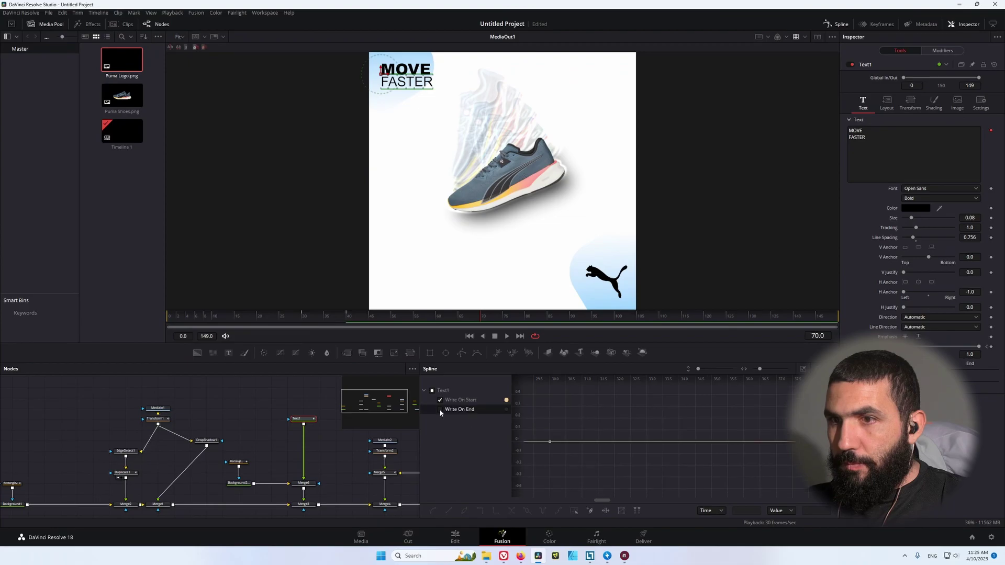
pyautogui.hotkey('shift', 's')
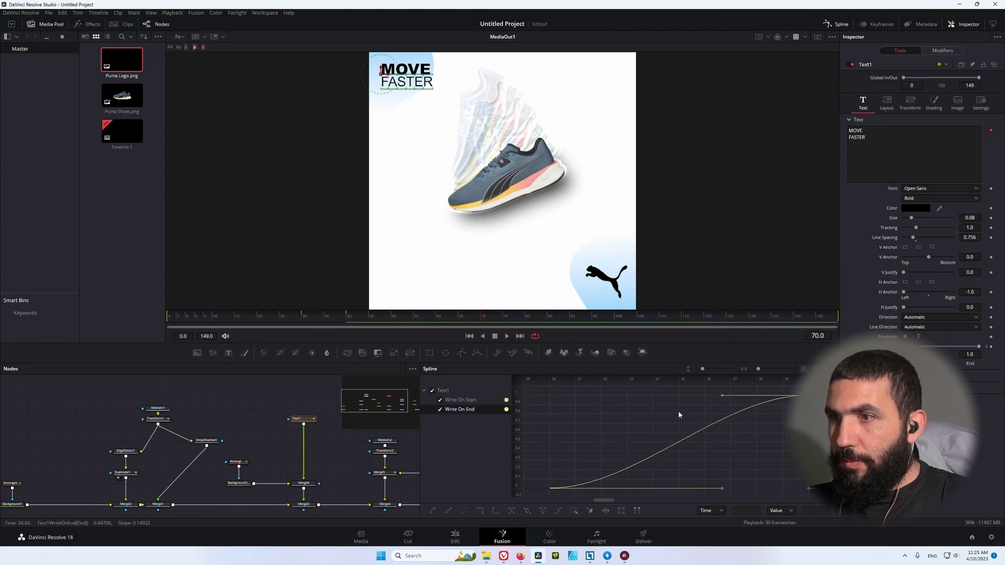
pyautogui.moveTo(485, 506); pyautogui.dragTo(333, 489)
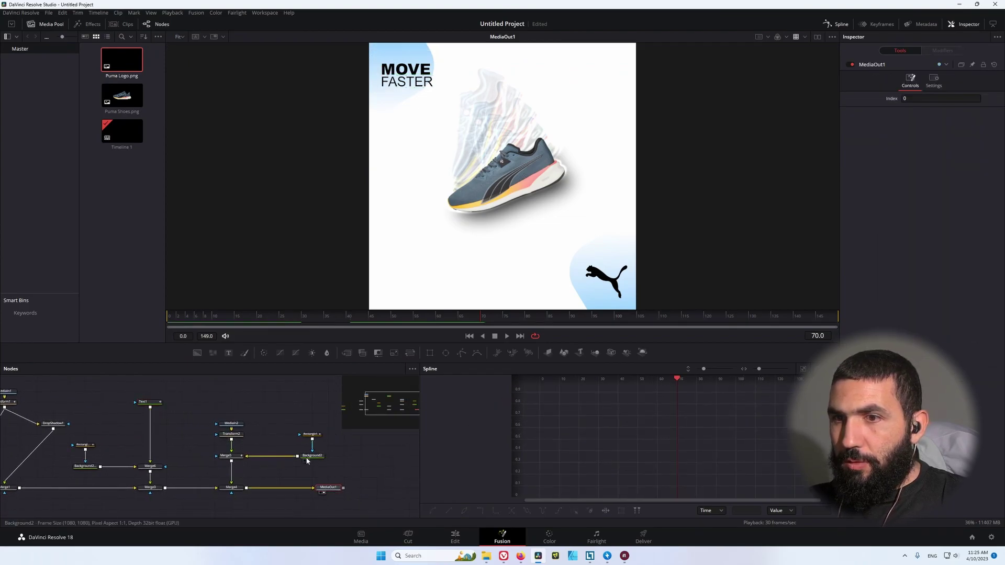